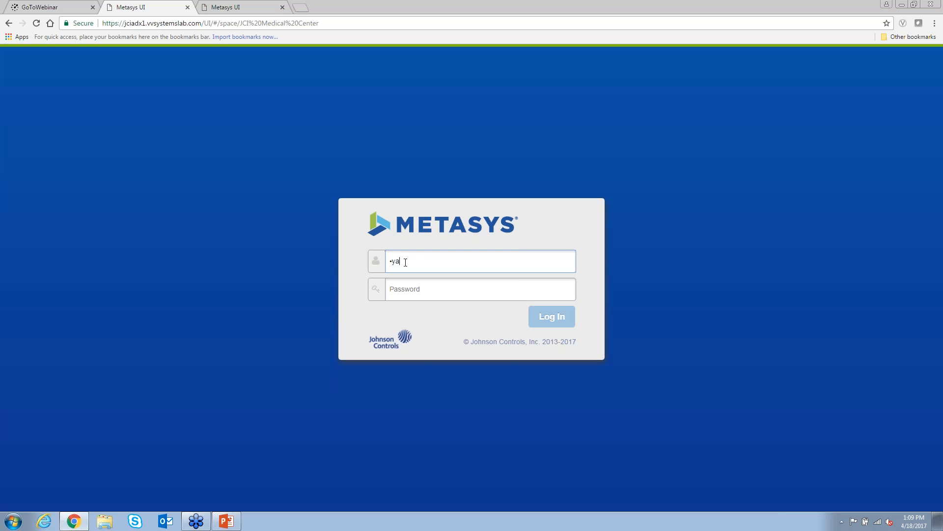
# - Sign in to Metasys UI with the username and account password
pyautogui.press('Tab')
pyautogui.write('p')
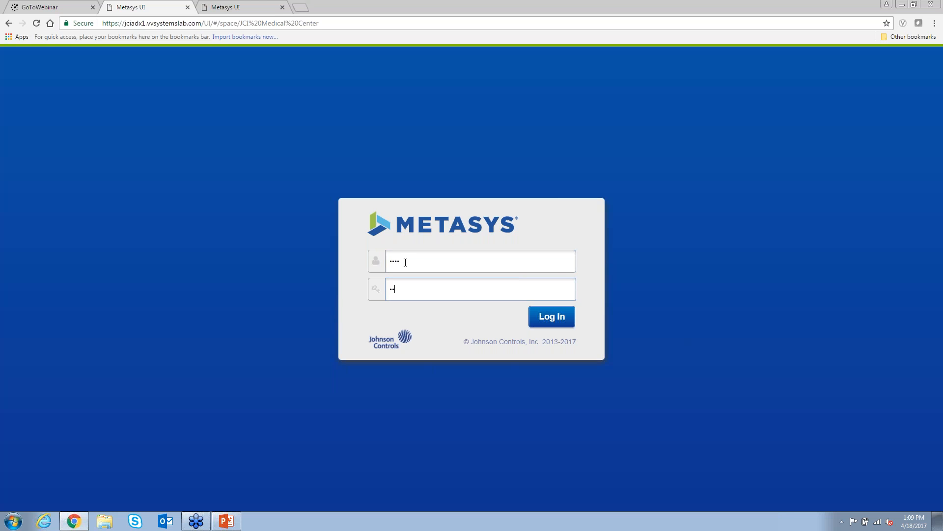
pyautogui.write('assword12')
pyautogui.press('Return')
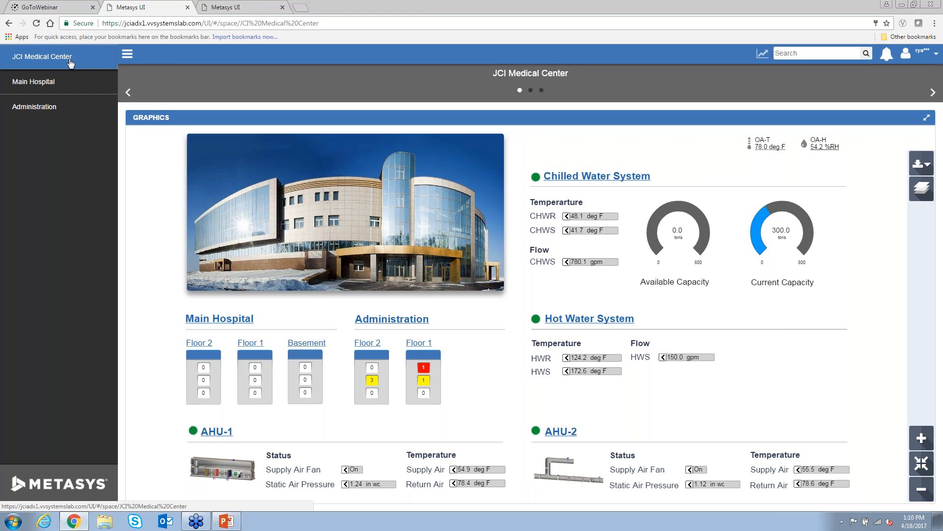
pyautogui.click(62, 89)
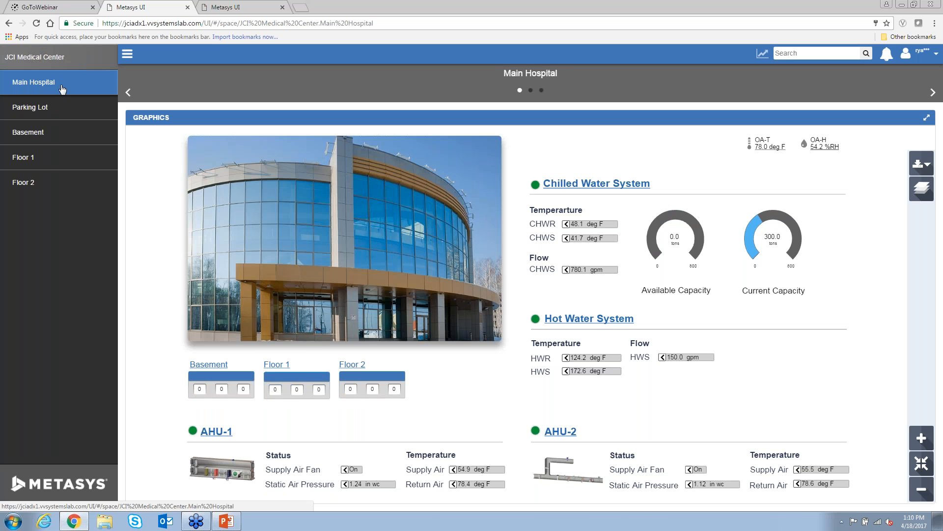
pyautogui.click(55, 158)
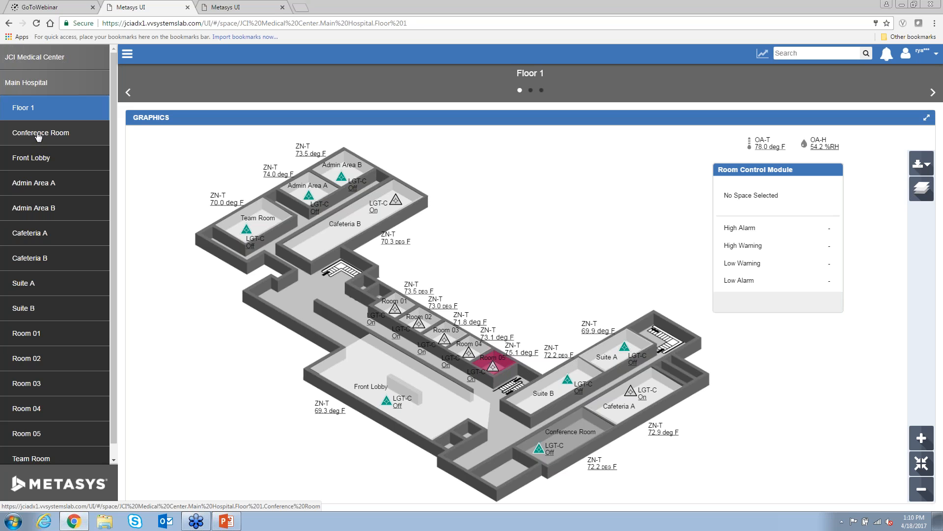
pyautogui.click(55, 64)
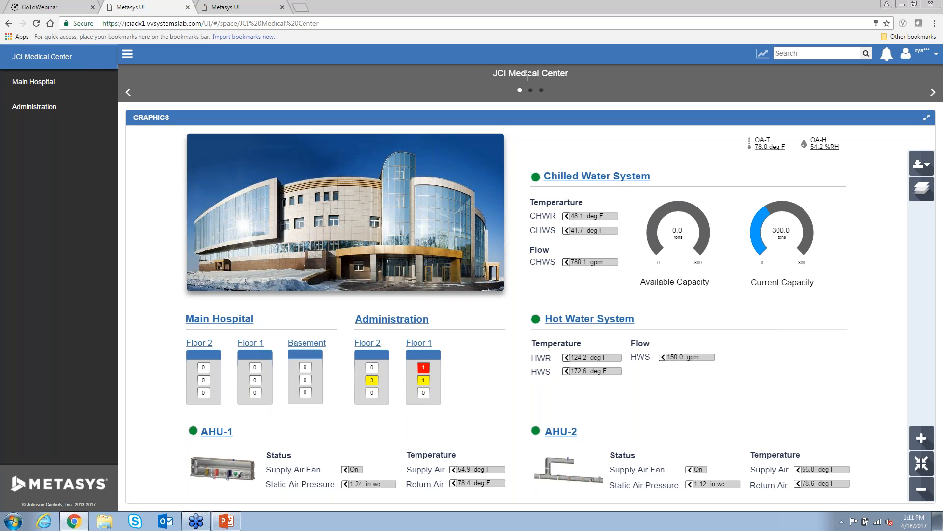
# - Advance to the next dashboard page, resize and re-maximize Chrome, and open the spaces sidebar
pyautogui.click(531, 91)
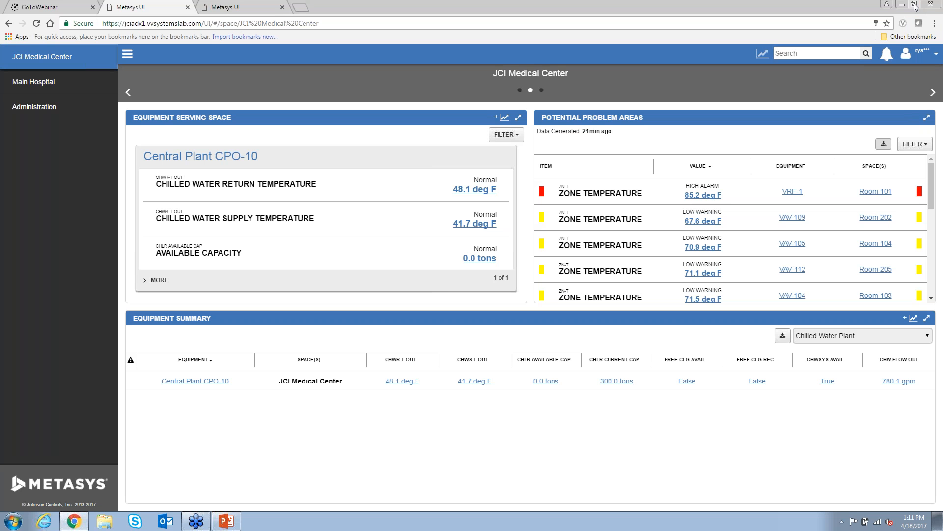
pyautogui.click(915, 5)
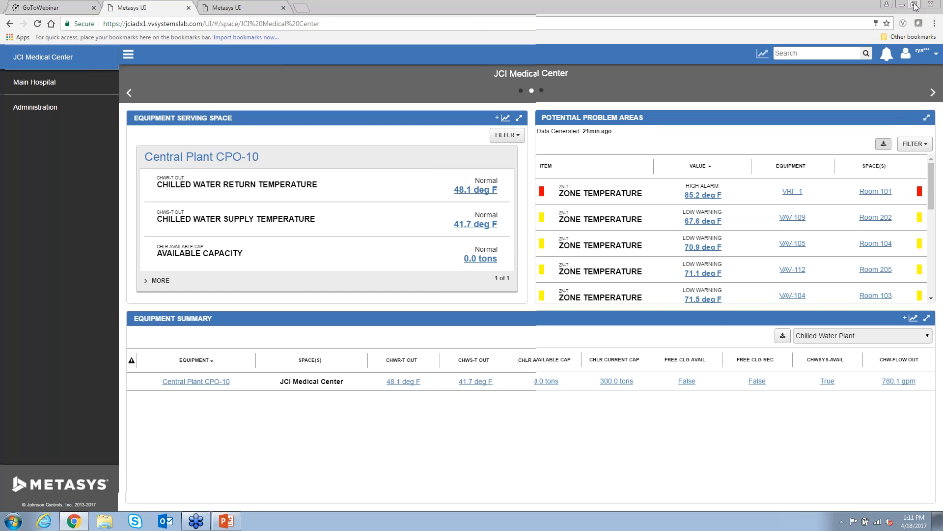
pyautogui.moveTo(536, 490); pyautogui.dragTo(361, 497)
pyautogui.moveTo(275, 16); pyautogui.dragTo(514, 3)
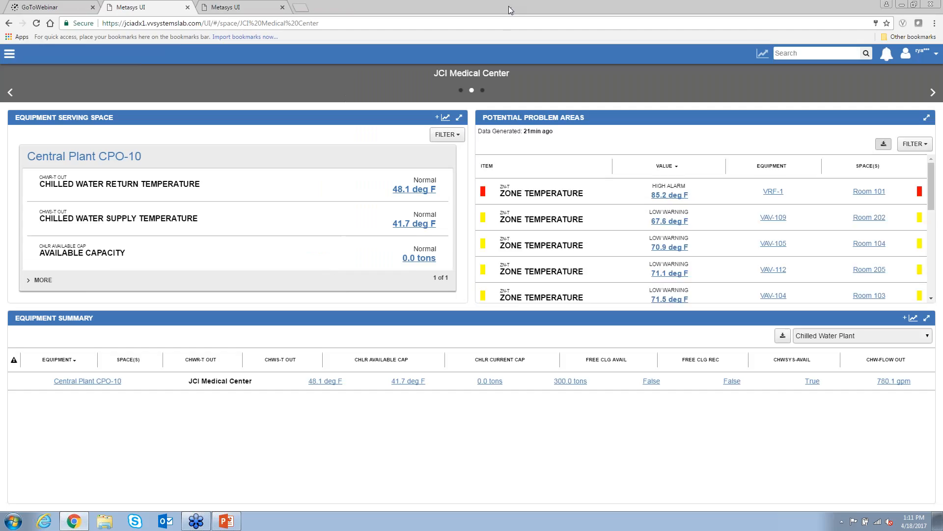
pyautogui.click(914, 5)
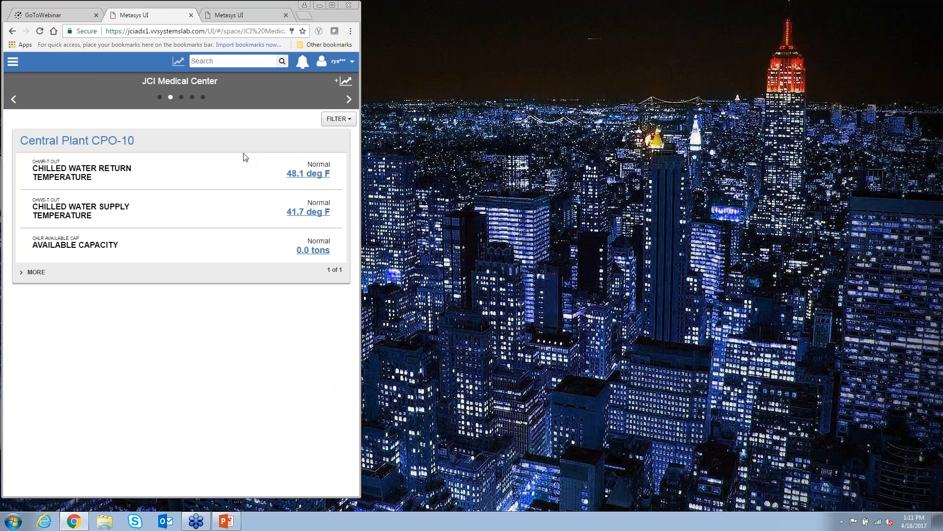
pyautogui.click(333, 6)
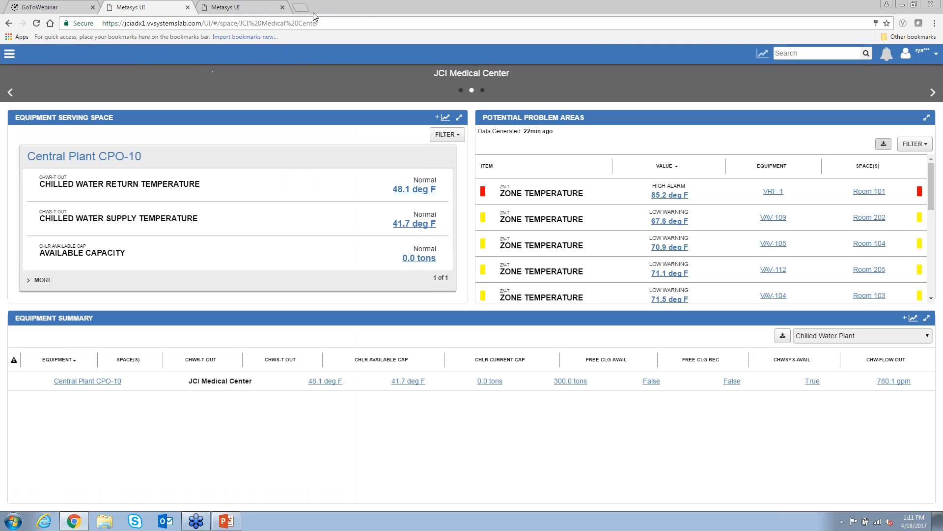
pyautogui.click(10, 57)
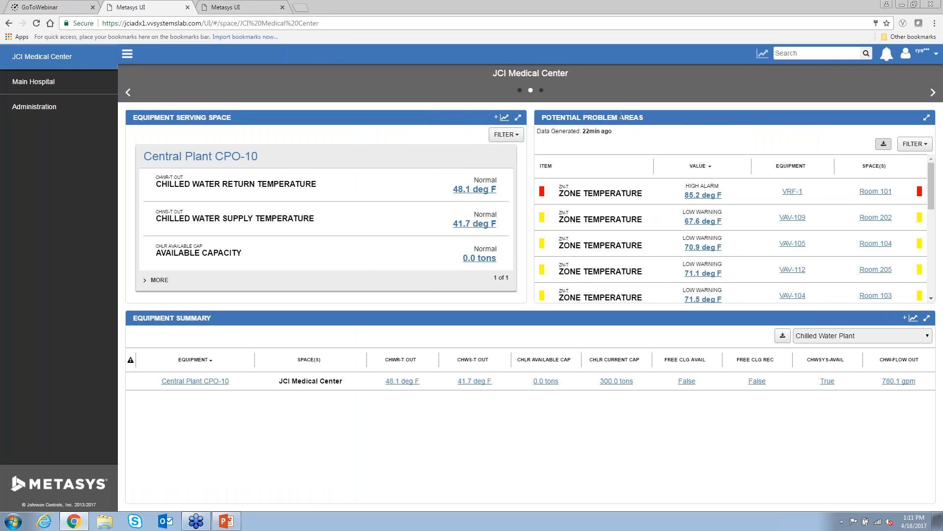
# - Expand Potential Problem Areas to full page and filter it to Overridden points only
pyautogui.click(924, 121)
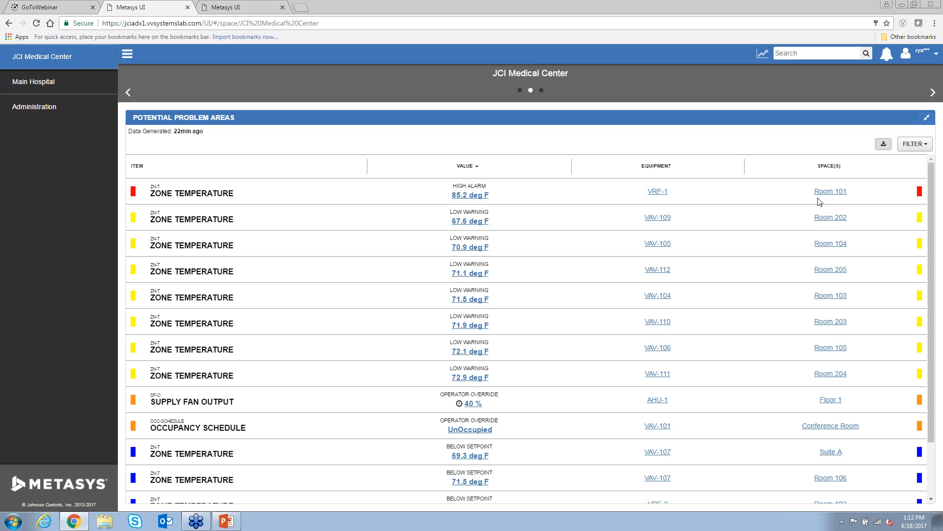
pyautogui.click(909, 147)
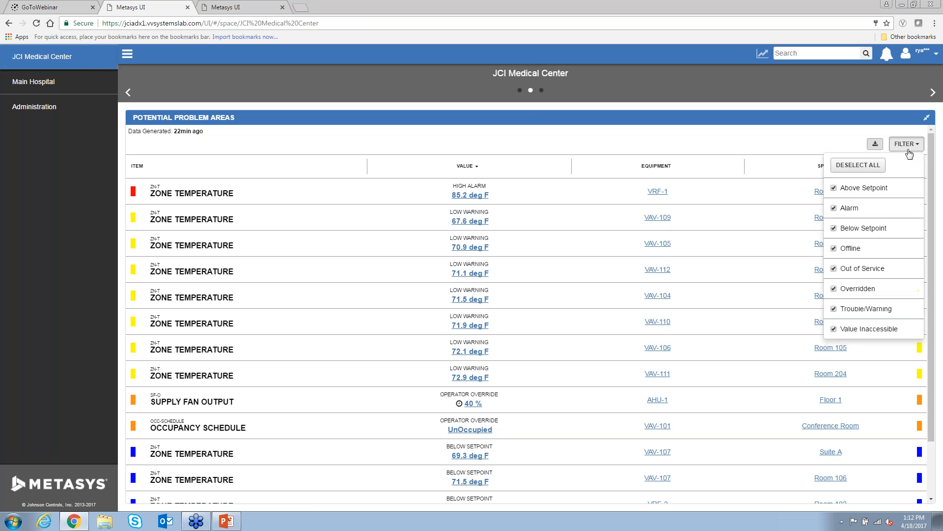
pyautogui.click(863, 165)
pyautogui.click(864, 290)
pyautogui.click(685, 147)
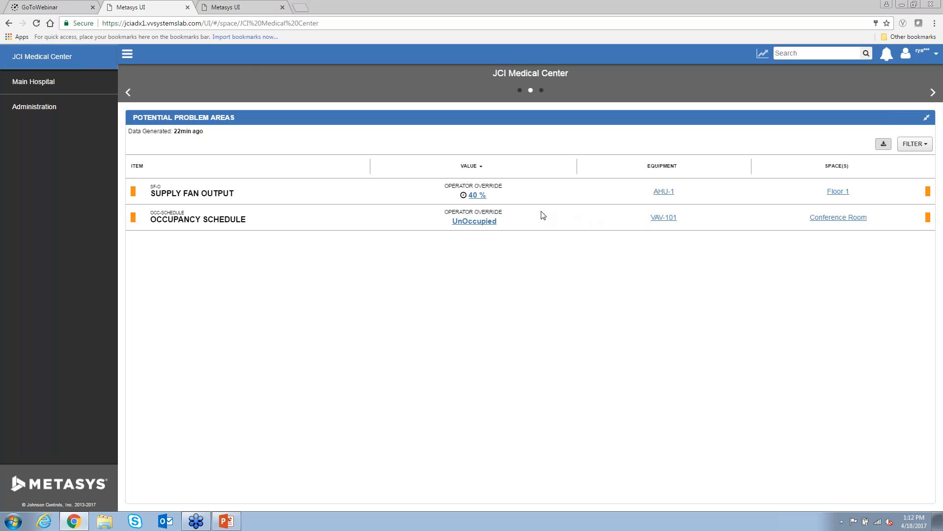
pyautogui.click(479, 197)
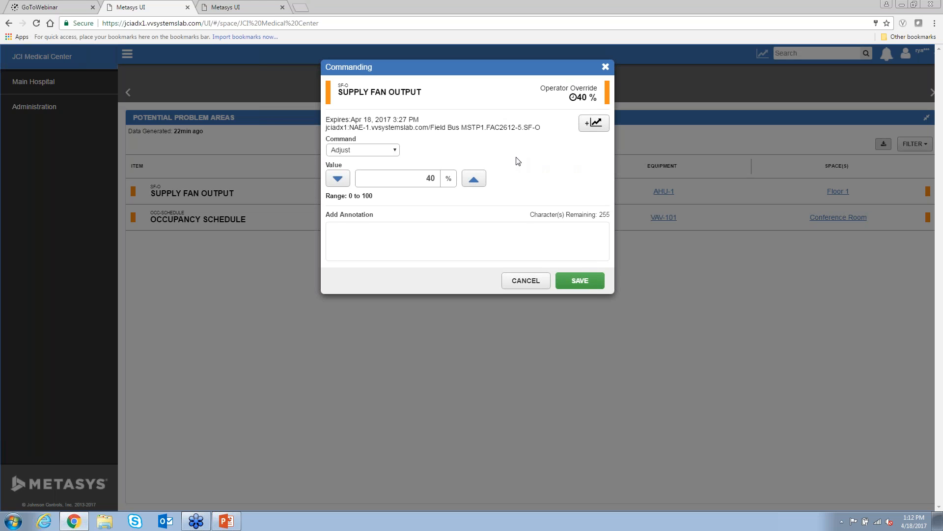
pyautogui.click(379, 153)
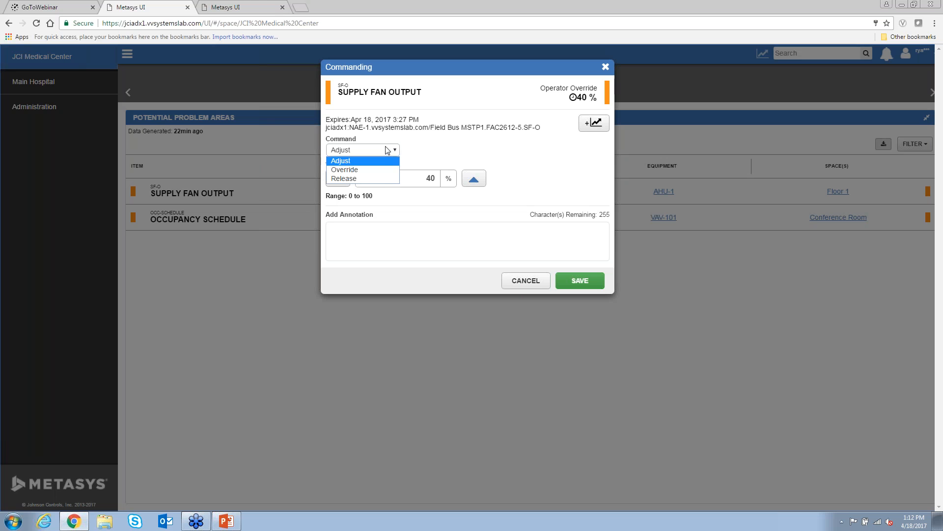
pyautogui.click(377, 179)
pyautogui.click(424, 197)
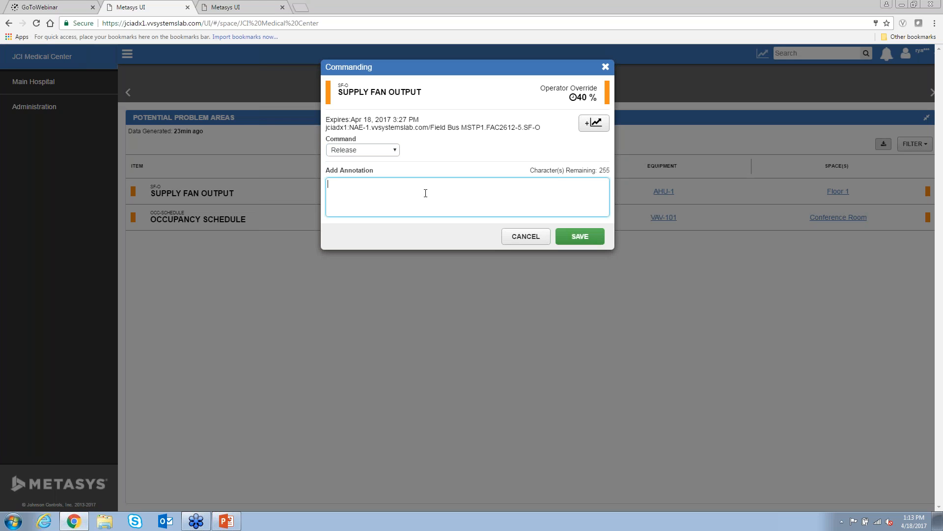
pyautogui.write('Please add a reason why')
pyautogui.click(525, 236)
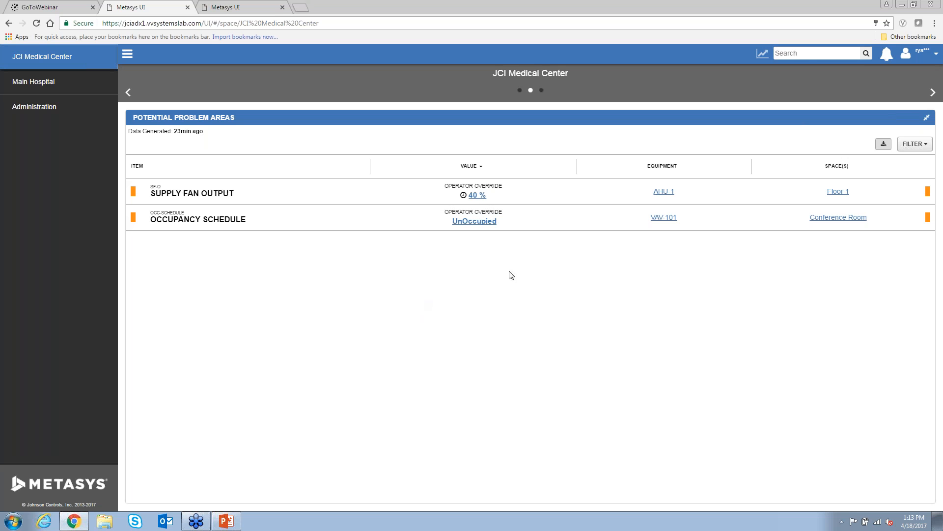
# - Search for 'room 02' and open the Room 02 space on Floor 1
pyautogui.click(802, 53)
pyautogui.write('roo')
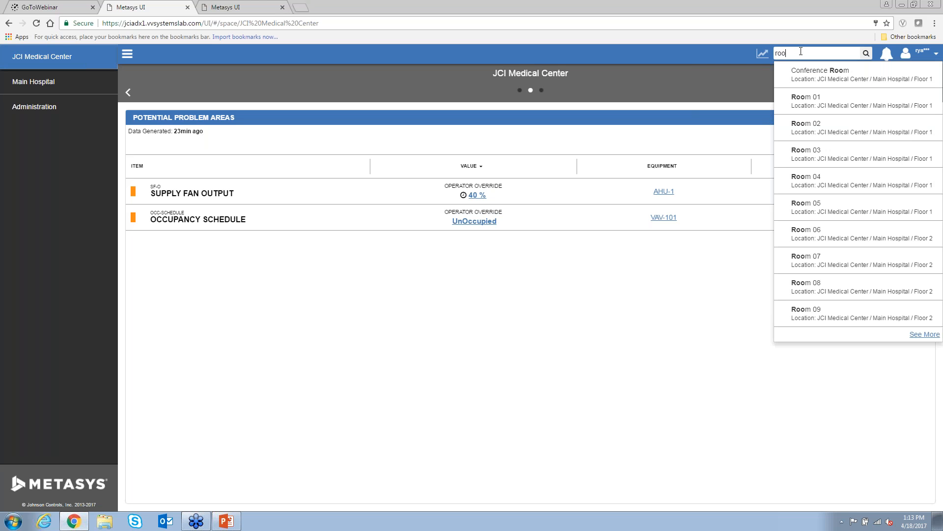
pyautogui.write('m 02')
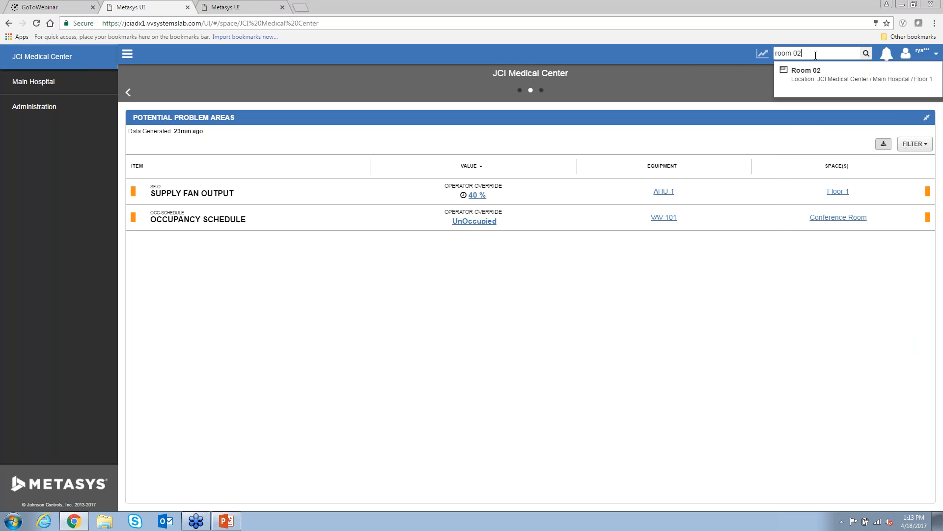
pyautogui.click(806, 85)
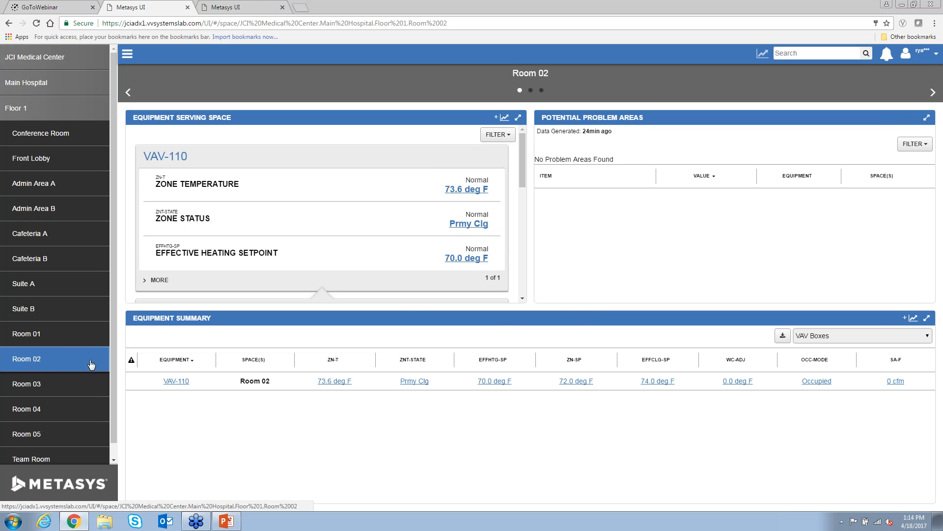
# - Expand Room 02's Equipment Serving Space panel to review AHU-1 and CPO-10 readings
pyautogui.click(519, 118)
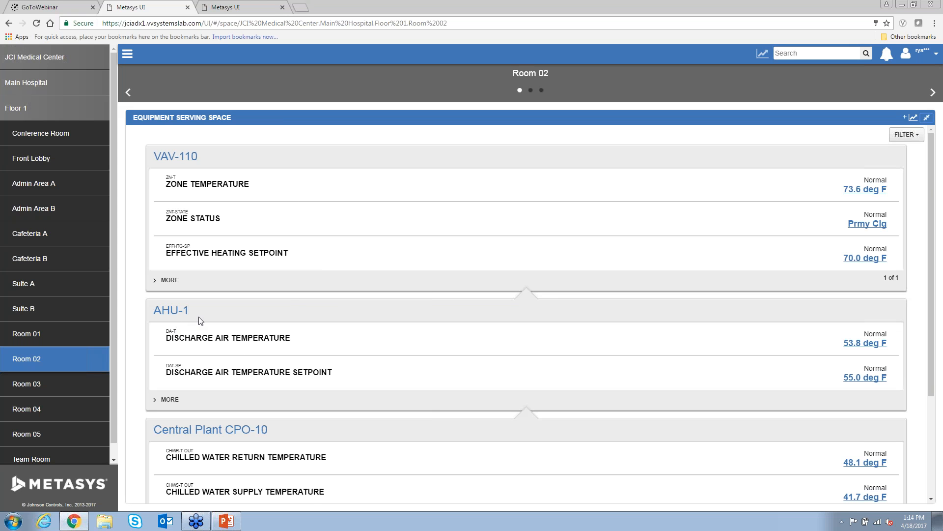
pyautogui.scroll(-2, 201, 321)
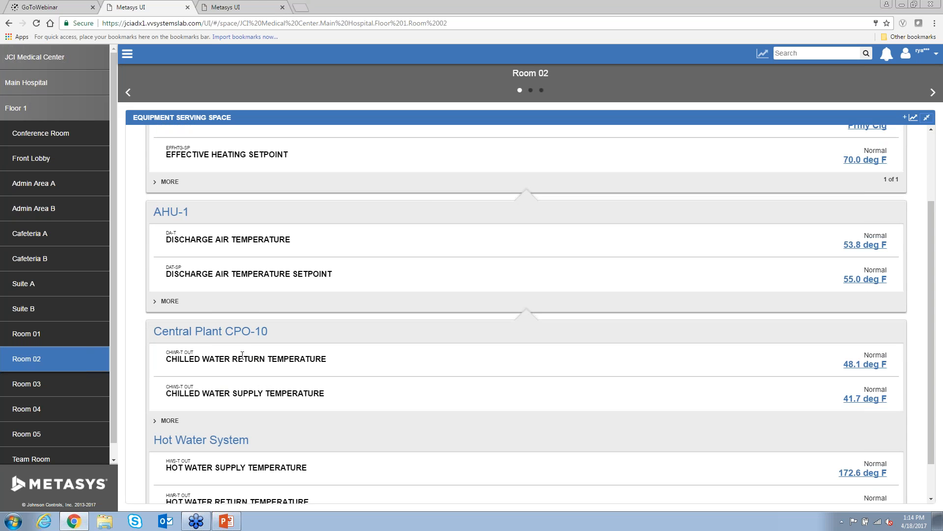
pyautogui.scroll(2, 643, 311)
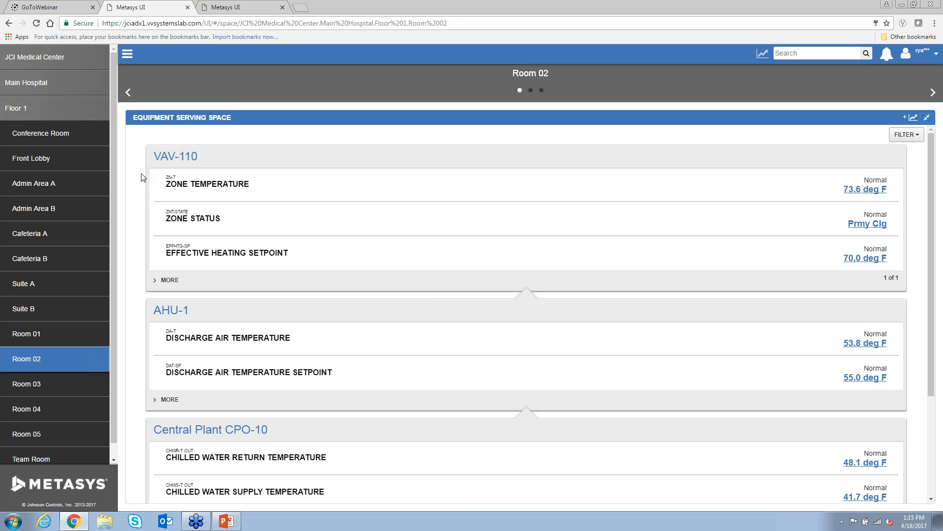
# - Open the Floor 1 plan, select the Front Lobby, and show the graphic layers list
pyautogui.click(52, 115)
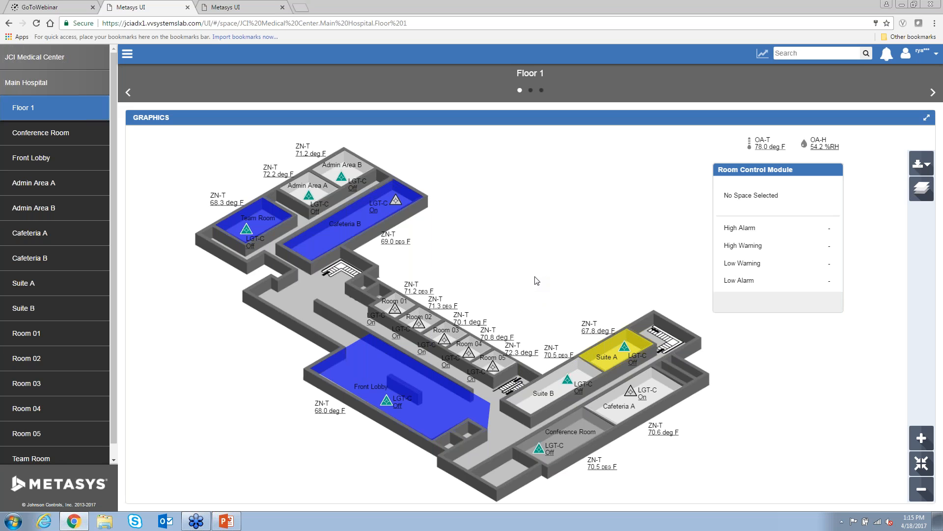
pyautogui.click(442, 398)
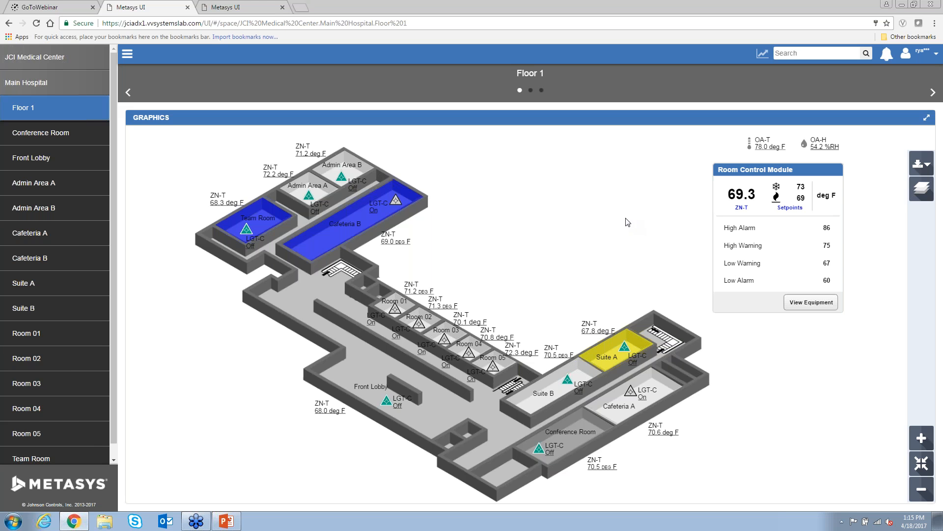
pyautogui.click(921, 189)
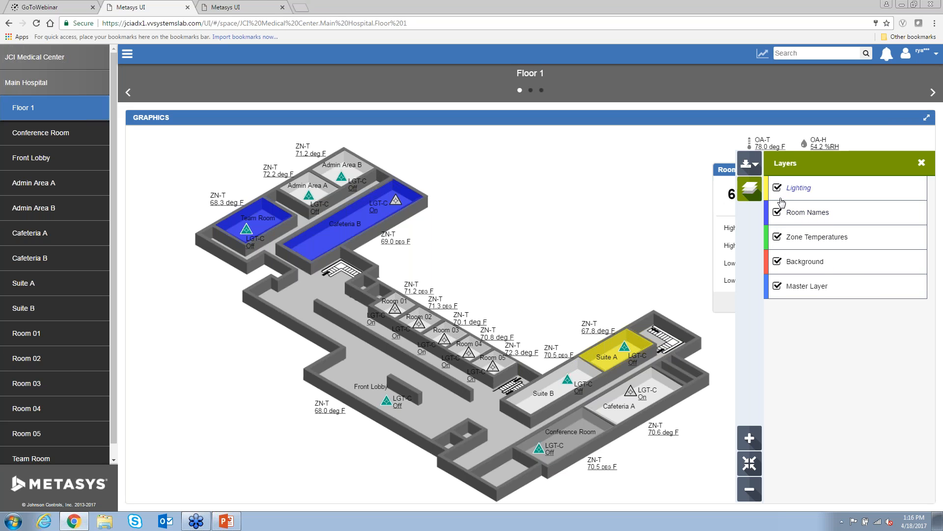
# - Turn off the Lighting layer, keeping Room Names and Zone Temperatures on, and close the list
pyautogui.click(778, 189)
pyautogui.click(778, 213)
pyautogui.click(777, 237)
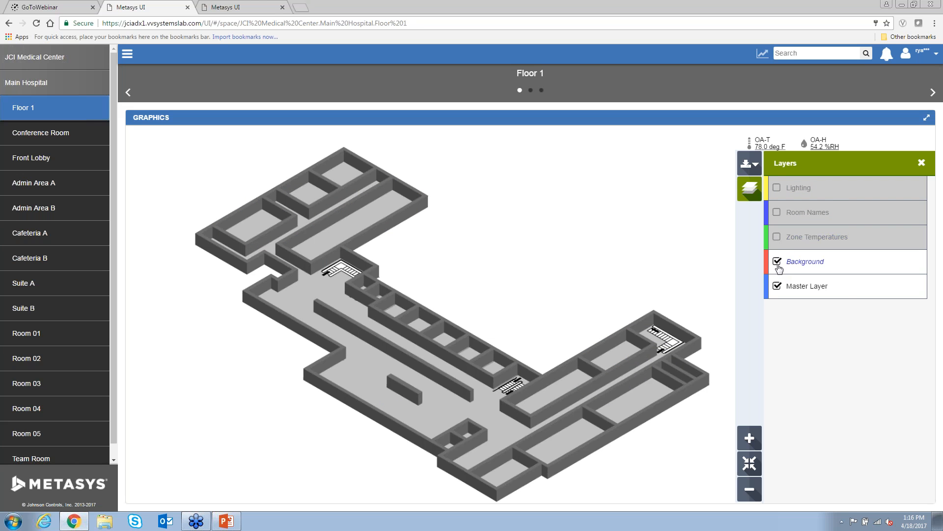
pyautogui.click(777, 238)
pyautogui.click(778, 215)
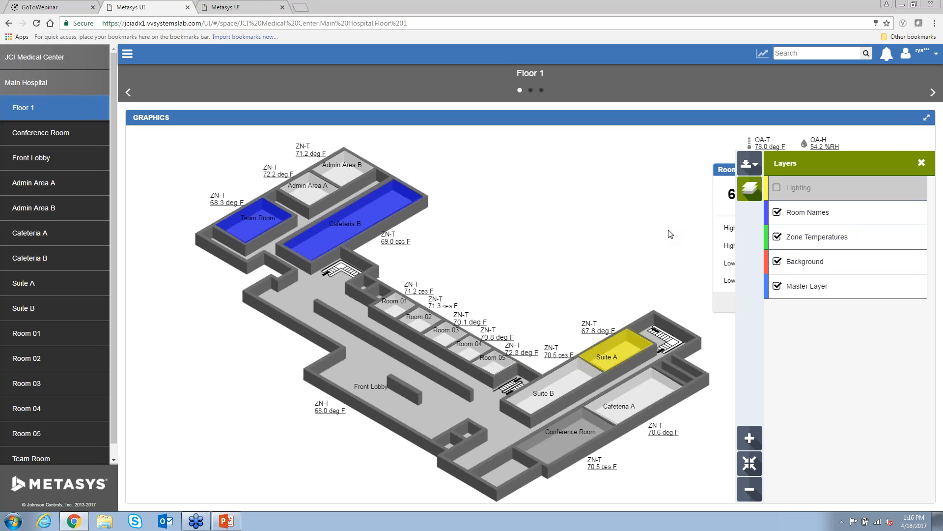
pyautogui.click(920, 165)
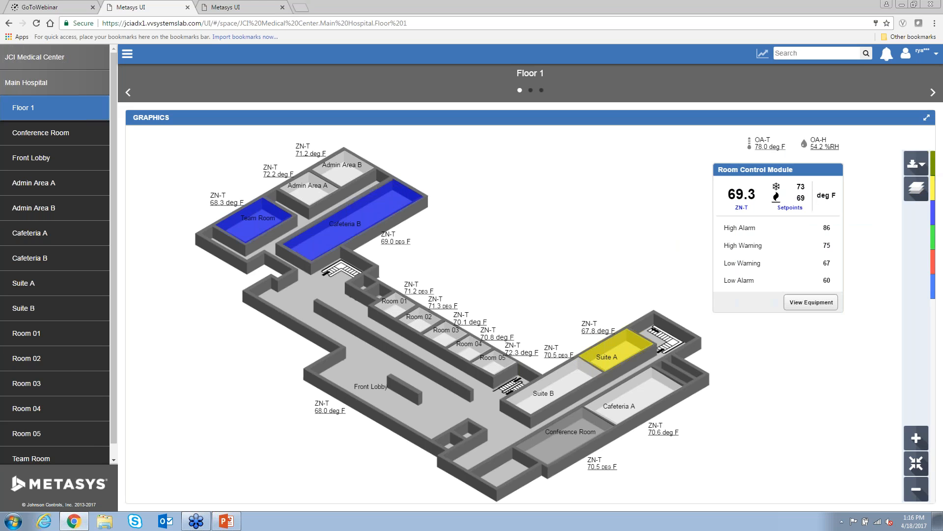
# - Show Floor 1 VAV Boxes full-page sorted by ZN-T, then open the AHU-1 graphic
pyautogui.click(530, 91)
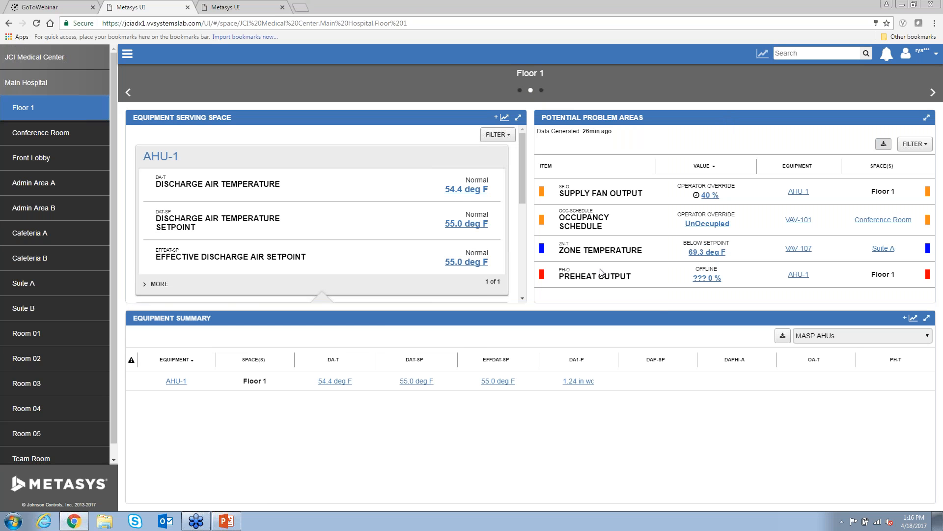
pyautogui.click(826, 339)
pyautogui.click(827, 353)
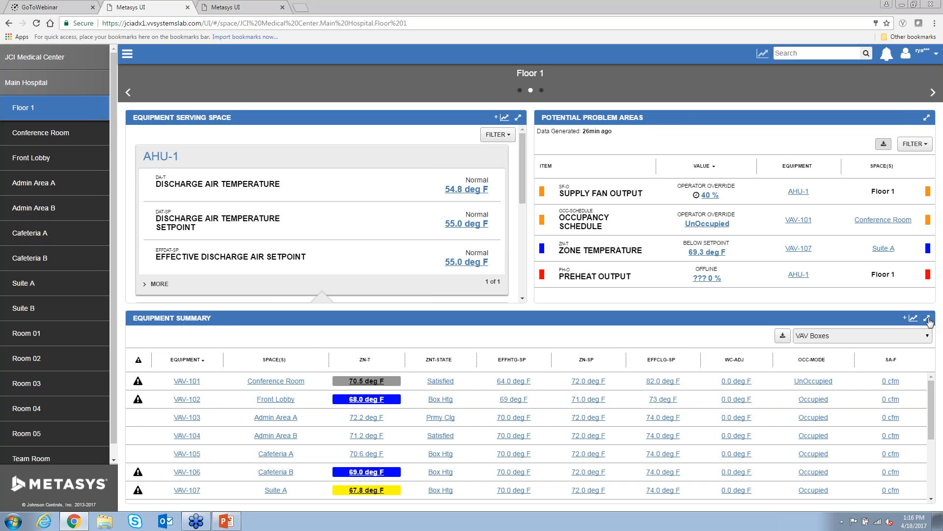
pyautogui.click(927, 318)
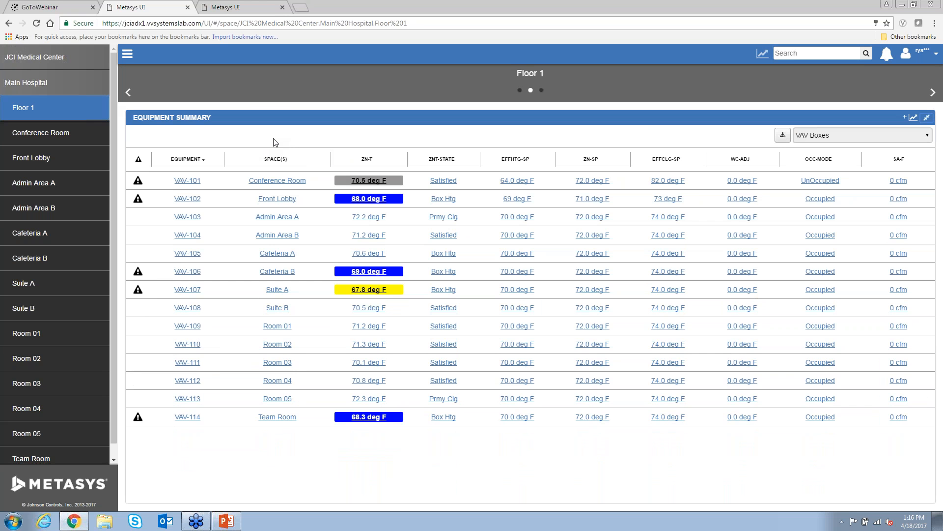
pyautogui.click(367, 158)
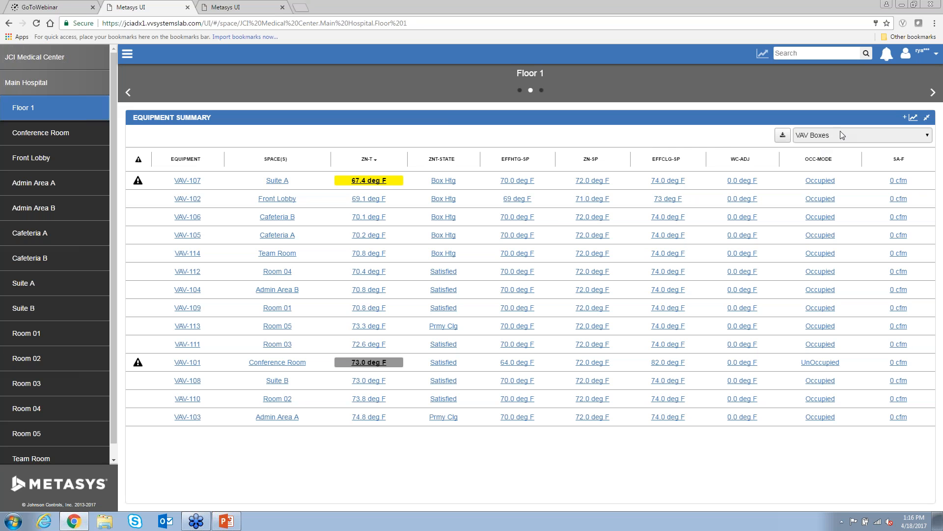
pyautogui.click(927, 118)
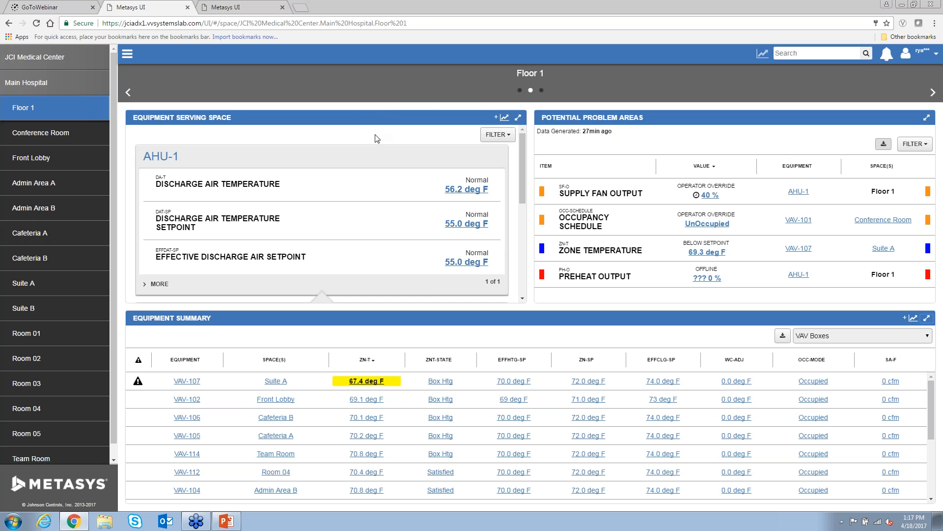
pyautogui.click(161, 157)
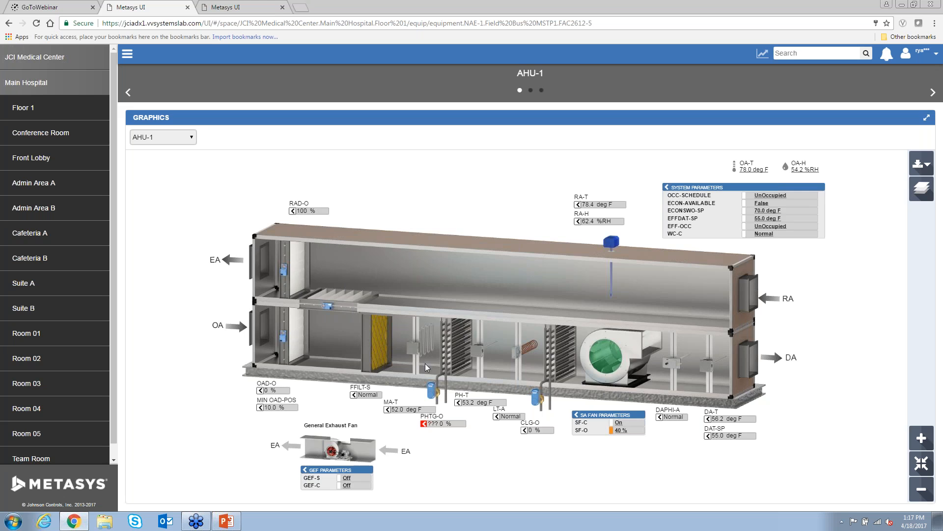
pyautogui.scroll(6, 426, 372)
pyautogui.moveTo(406, 299); pyautogui.dragTo(406, 348)
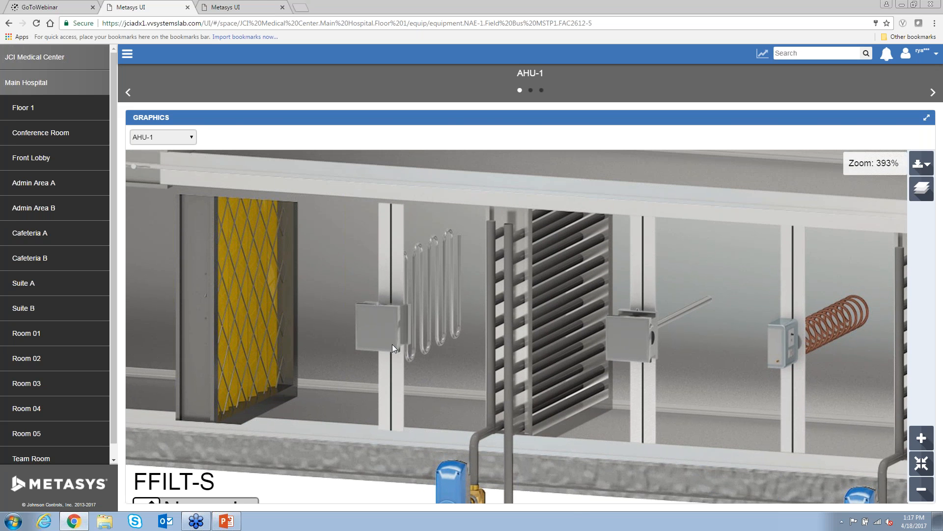
pyautogui.moveTo(698, 376); pyautogui.dragTo(636, 377)
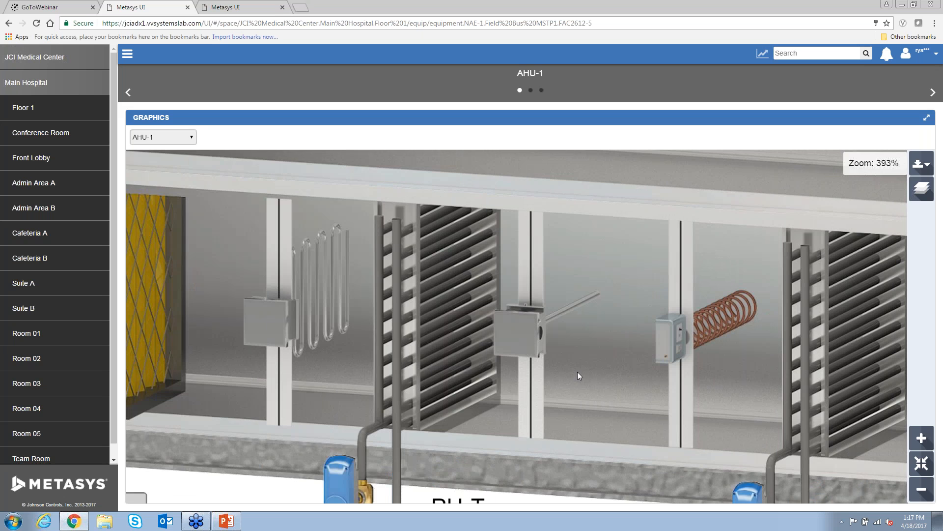
pyautogui.moveTo(709, 379); pyautogui.dragTo(576, 367)
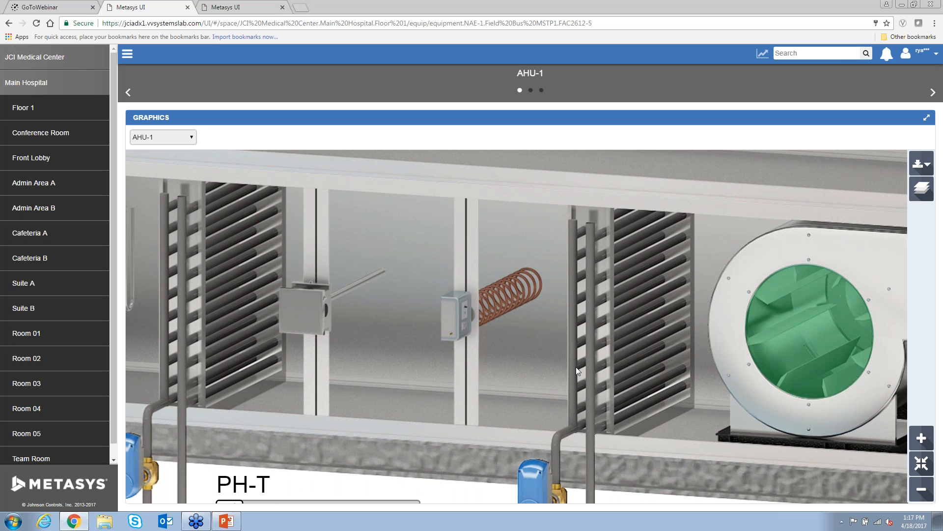
pyautogui.moveTo(715, 381); pyautogui.dragTo(522, 384)
pyautogui.scroll(-2, 695, 382)
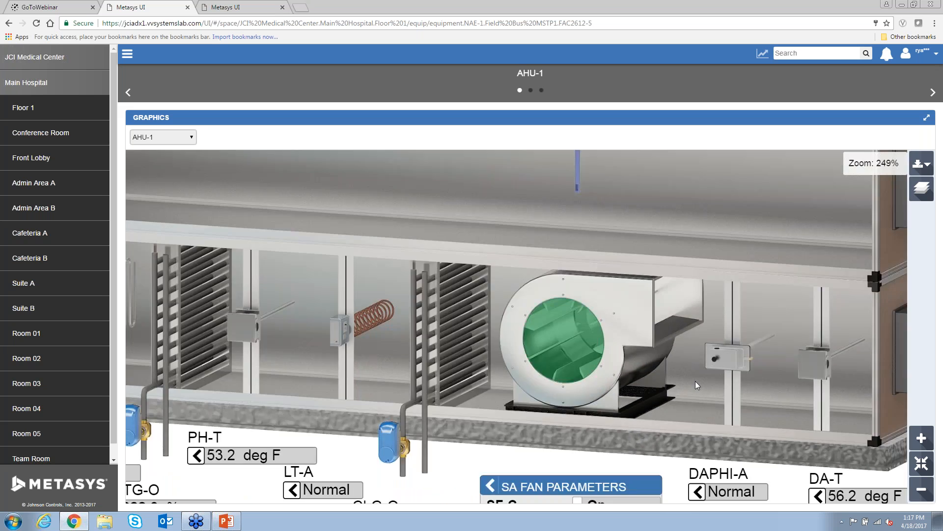
pyautogui.scroll(-2, 694, 385)
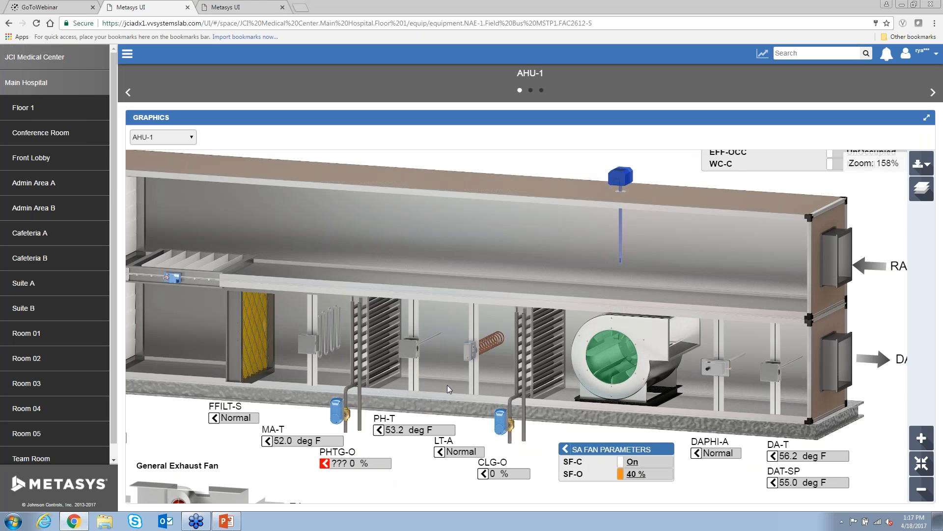
pyautogui.moveTo(424, 381); pyautogui.dragTo(497, 381)
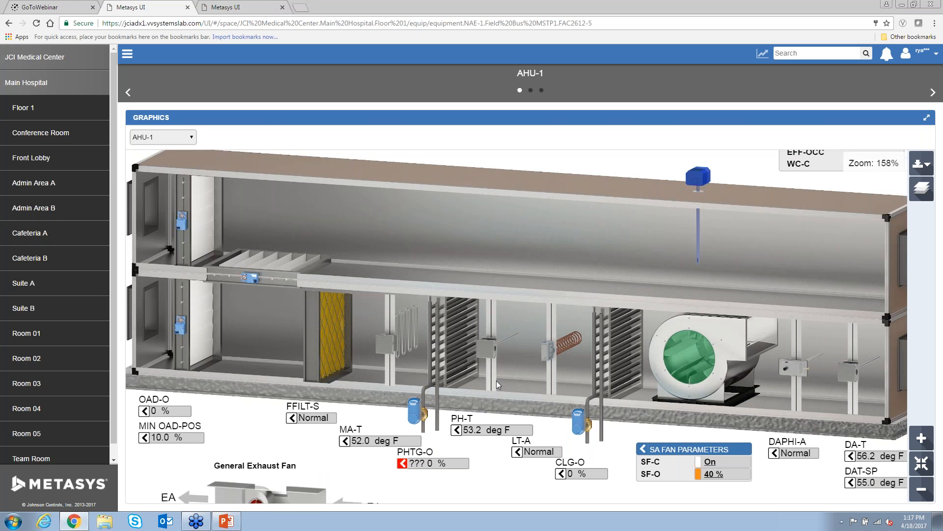
pyautogui.scroll(-2, 464, 346)
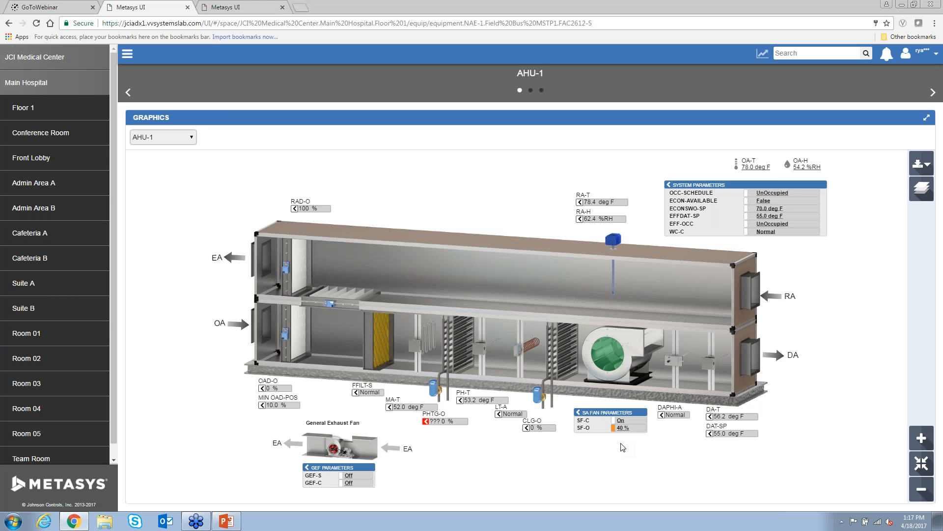
# - Switch the graphic to AHU-2, then move to AHU-1's trend and equipment data page
pyautogui.click(179, 139)
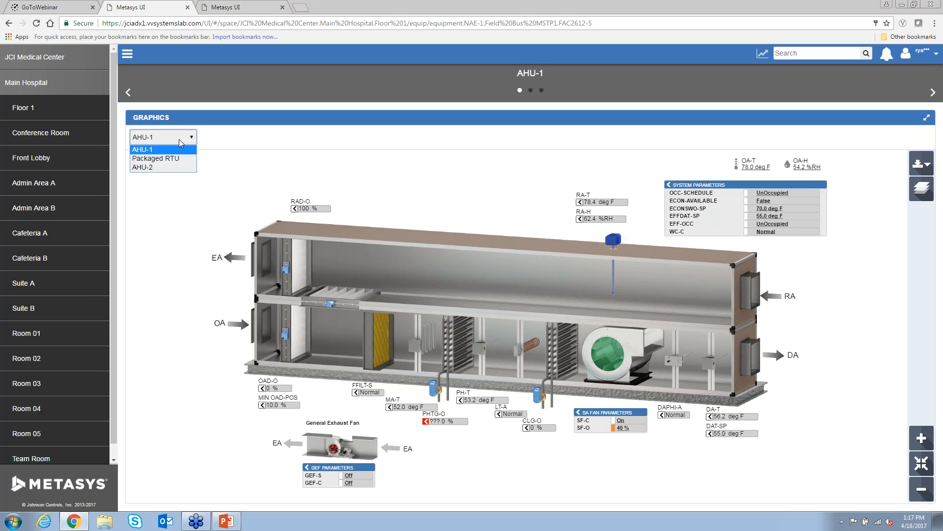
pyautogui.click(171, 167)
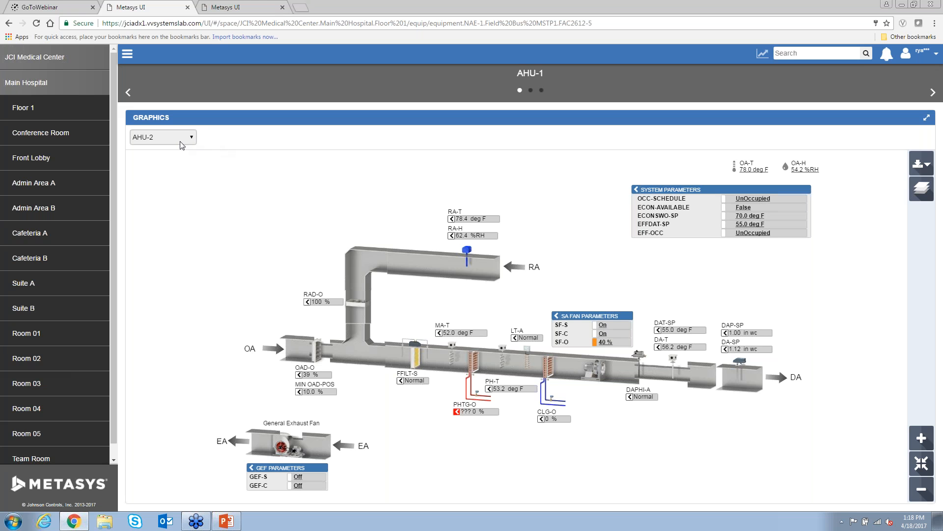
pyautogui.click(531, 90)
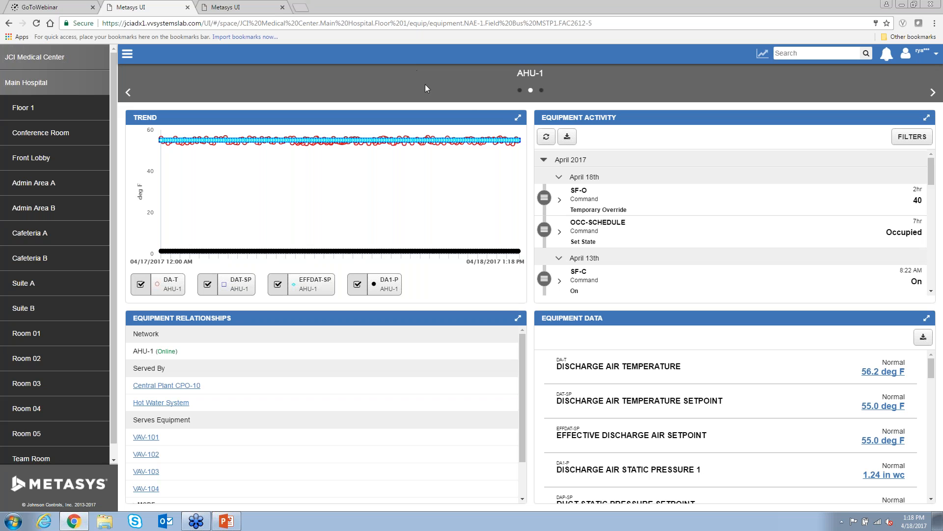
# - Show the full-page AHU-1 trend for Last 30 Days as bars, drilled into 03/29
pyautogui.click(518, 119)
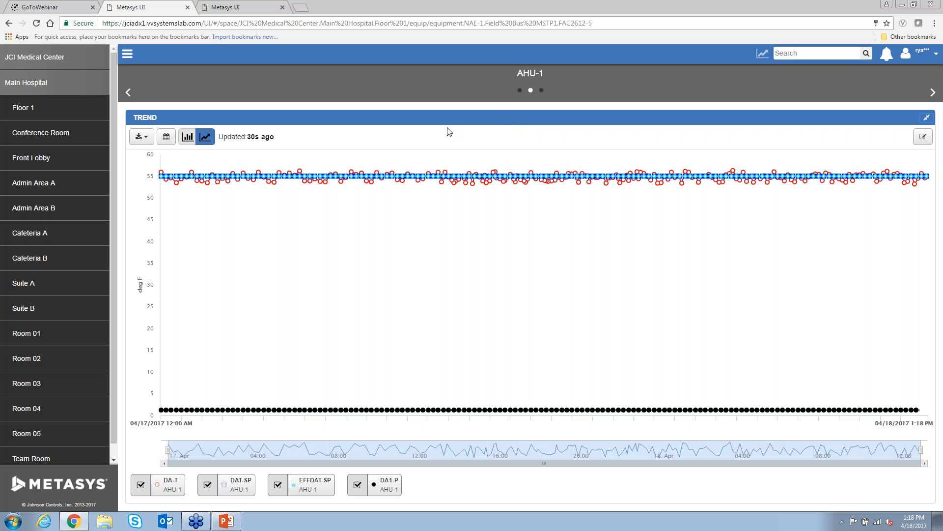
pyautogui.click(166, 136)
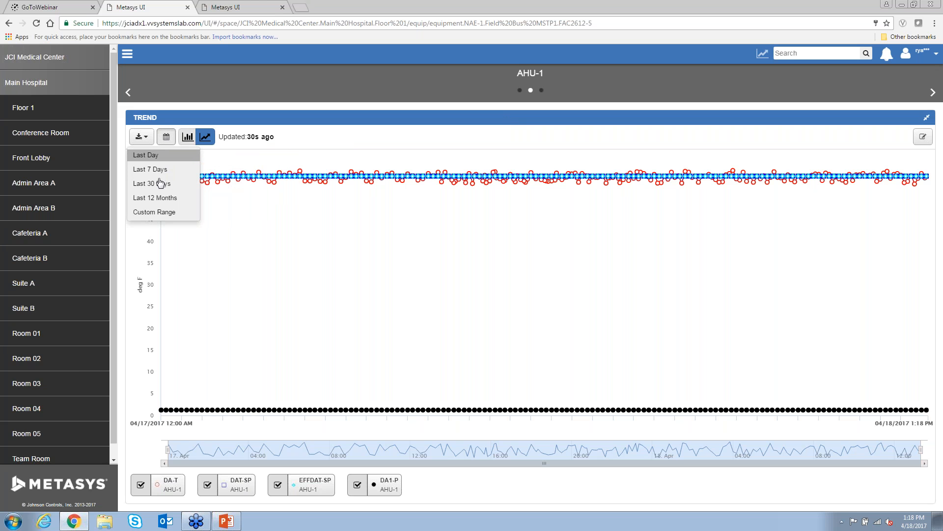
pyautogui.click(160, 170)
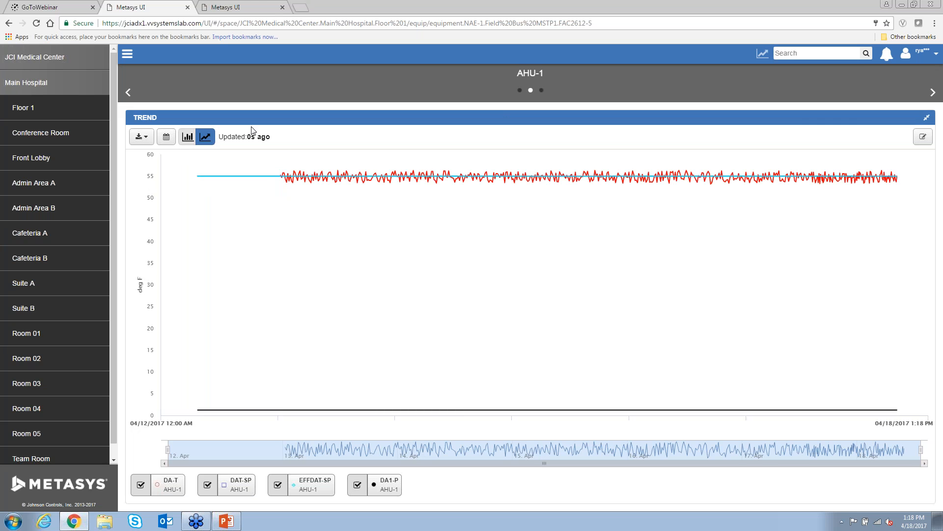
pyautogui.click(167, 138)
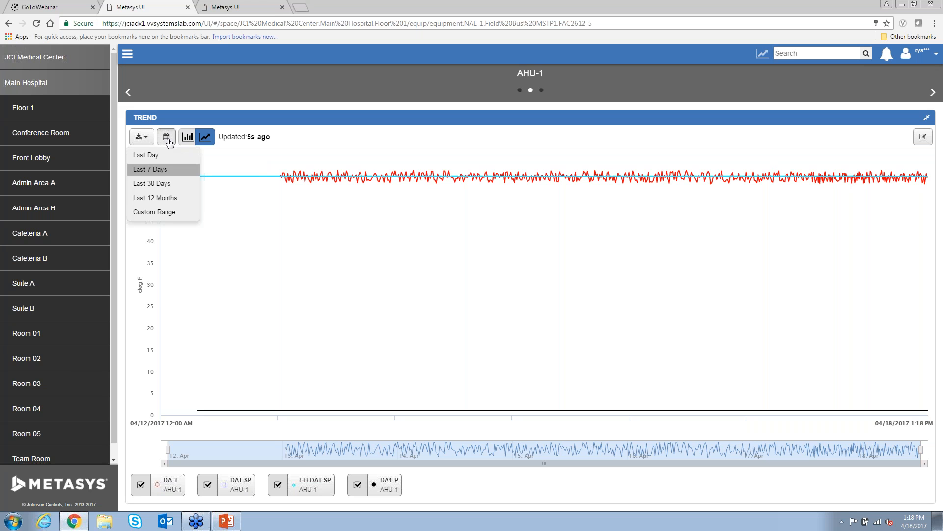
pyautogui.click(165, 184)
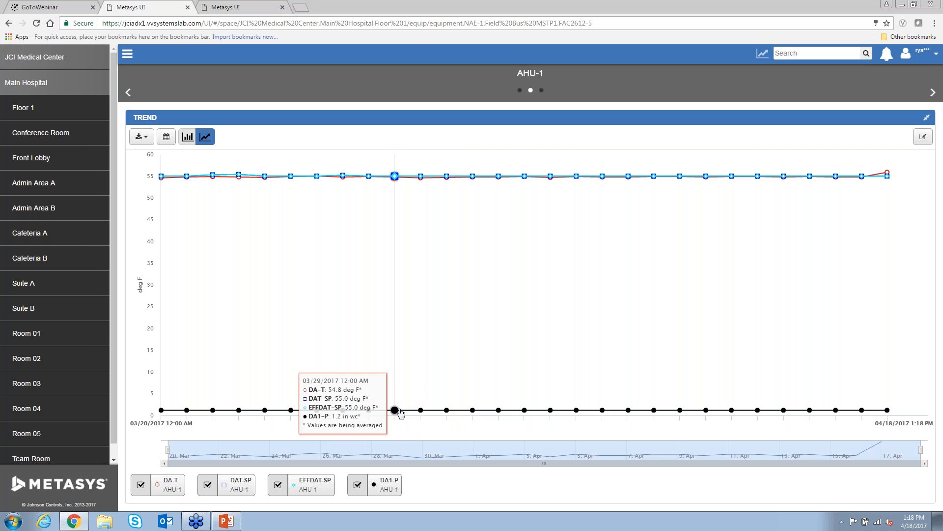
pyautogui.click(187, 139)
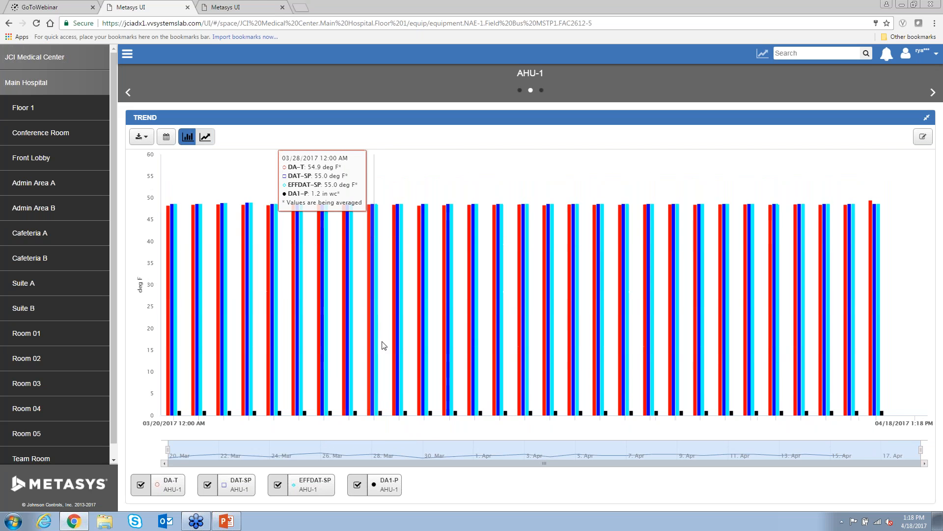
pyautogui.click(398, 321)
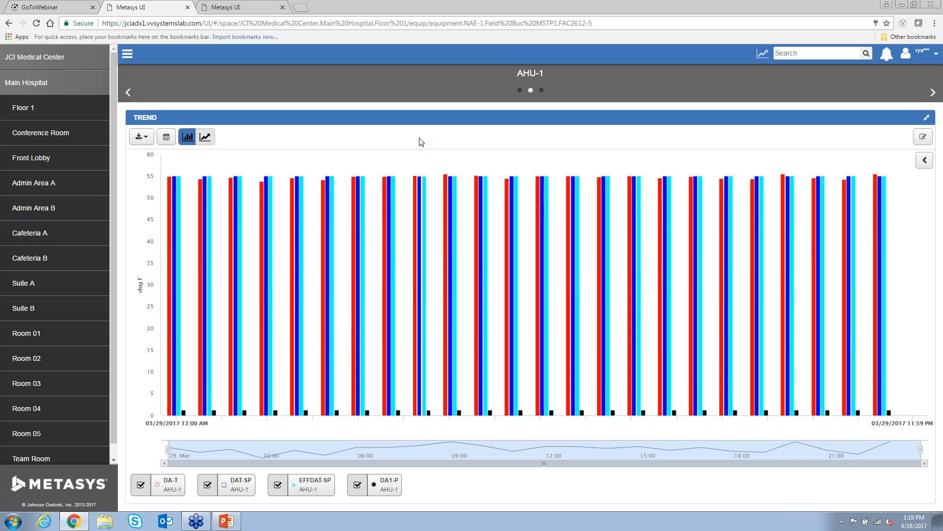
# - Export the AHU-1 trend as a PDF Trend Report
pyautogui.moveTo(422, 153)
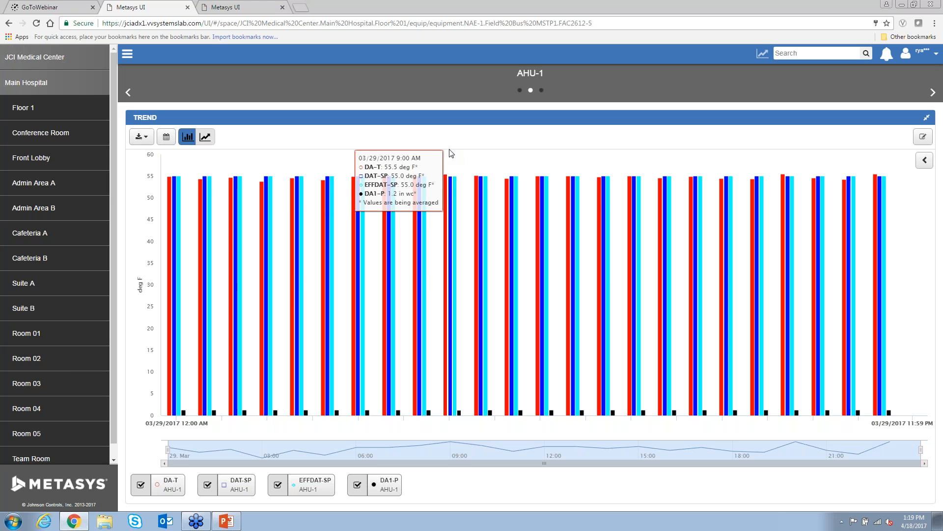
pyautogui.click(146, 140)
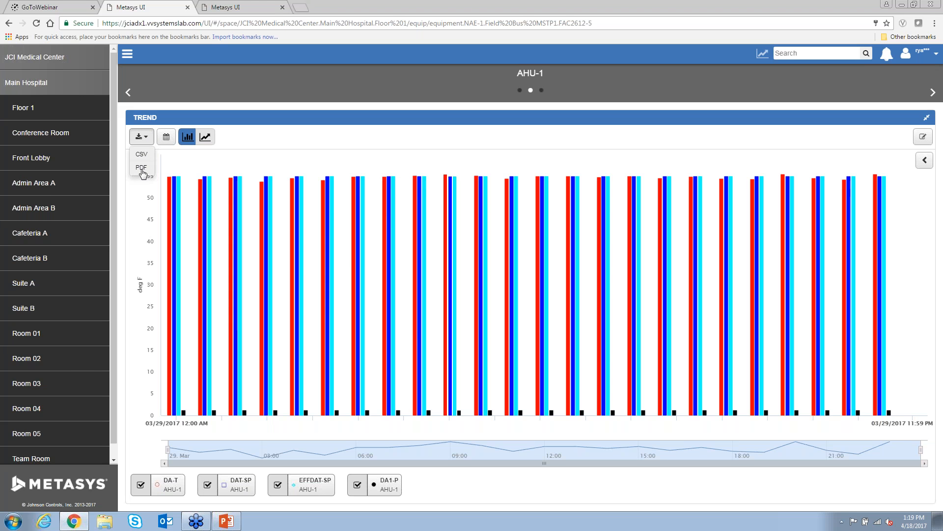
pyautogui.click(141, 169)
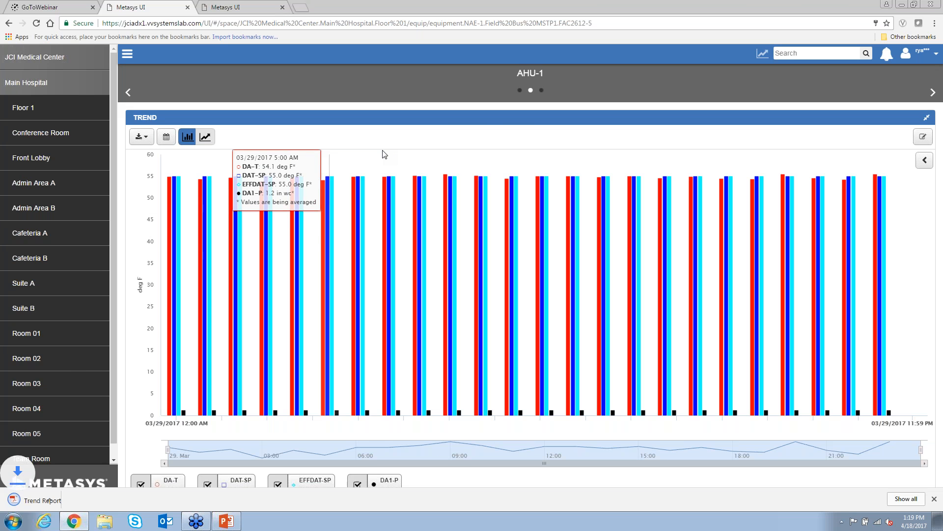
# - Open the downloaded AHU-1 trend report PDF, scroll through it, then close its tab
pyautogui.click(54, 500)
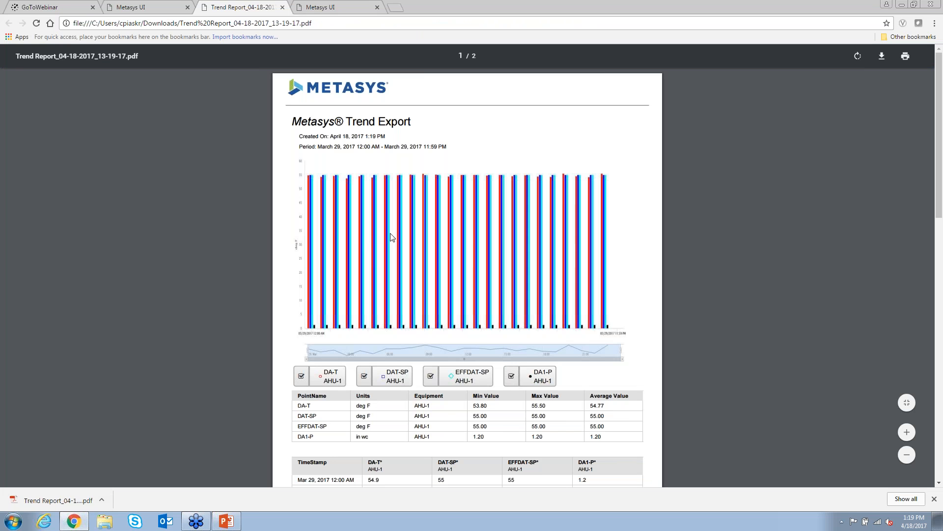
pyautogui.scroll(-3, 430, 237)
pyautogui.scroll(-6, 430, 234)
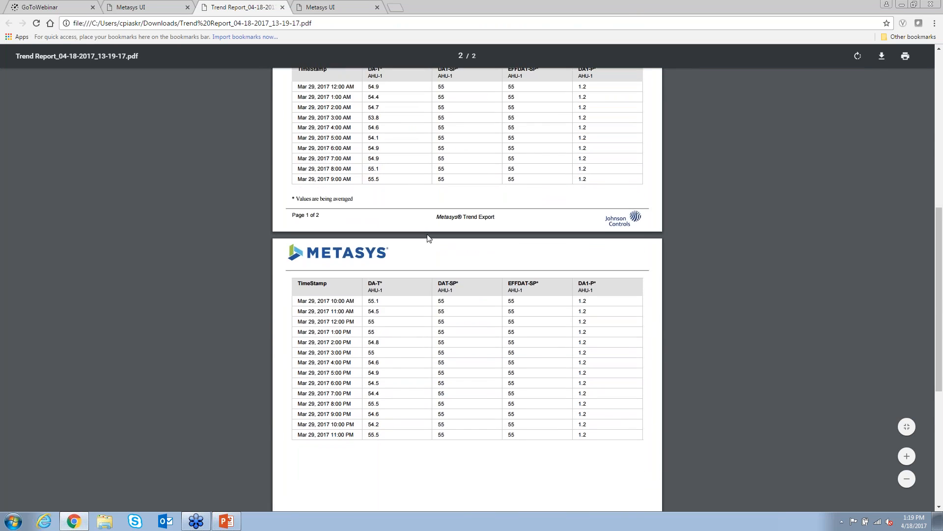
pyautogui.scroll(7, 430, 234)
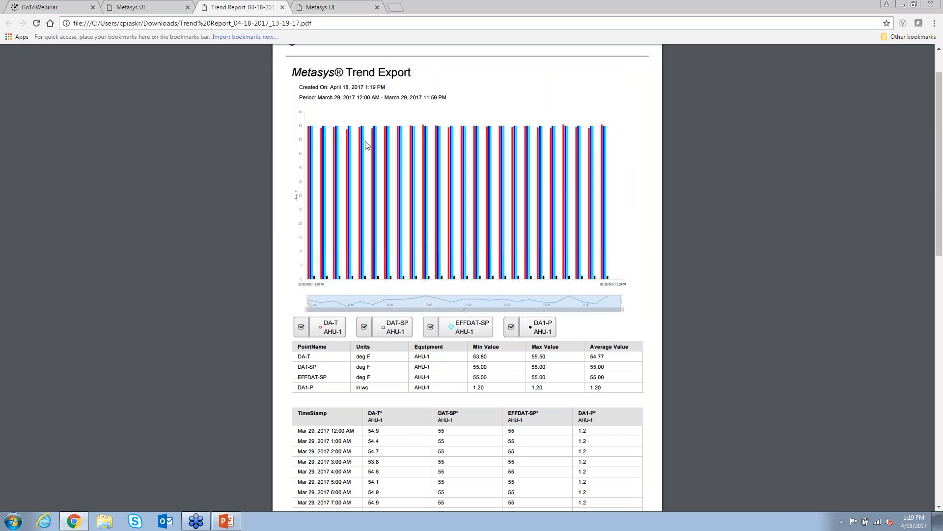
pyautogui.click(282, 6)
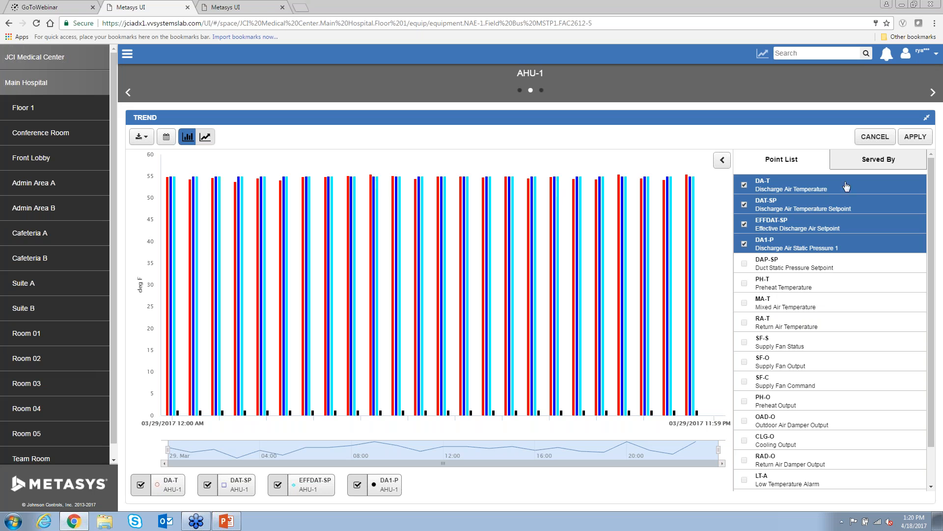
# - Inspect the Central Plant CPO-10 points serving AHU-1, then collapse the trend back to the dashboard
pyautogui.click(873, 162)
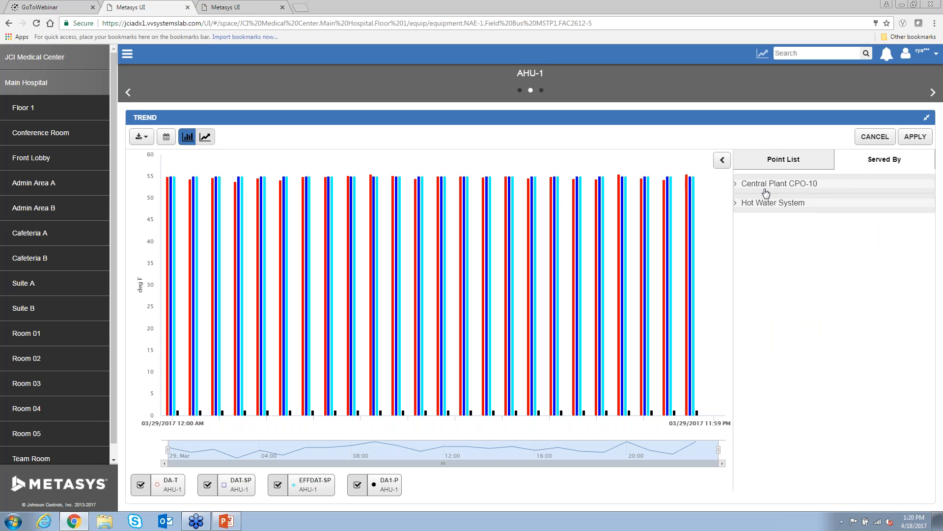
pyautogui.click(738, 185)
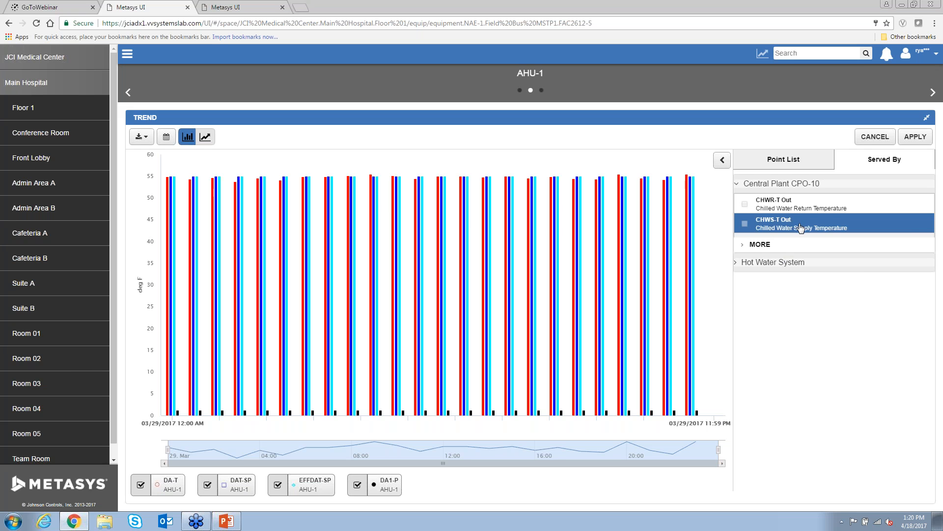
pyautogui.click(875, 137)
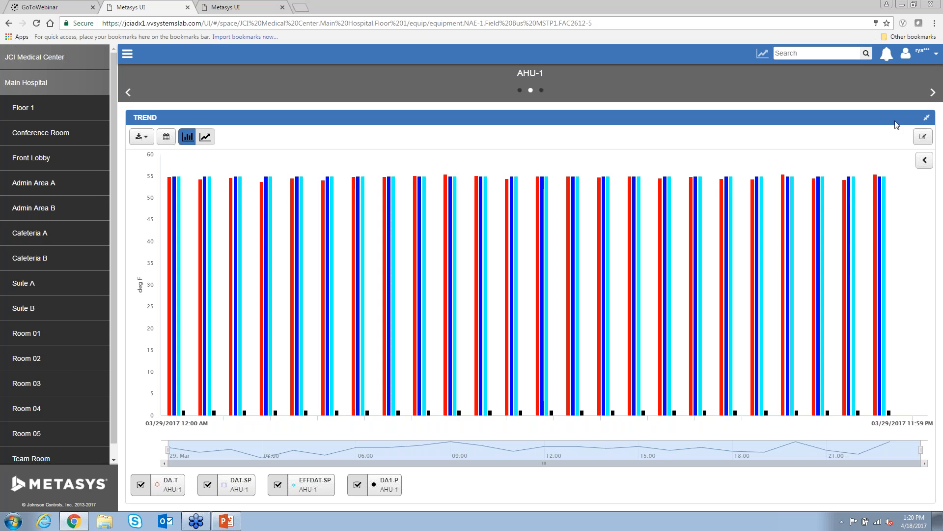
pyautogui.click(927, 118)
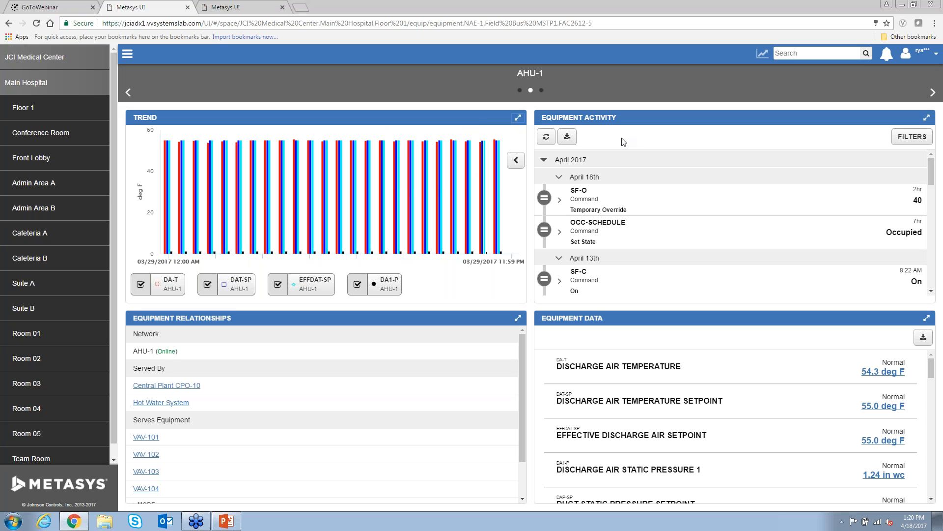
pyautogui.click(925, 119)
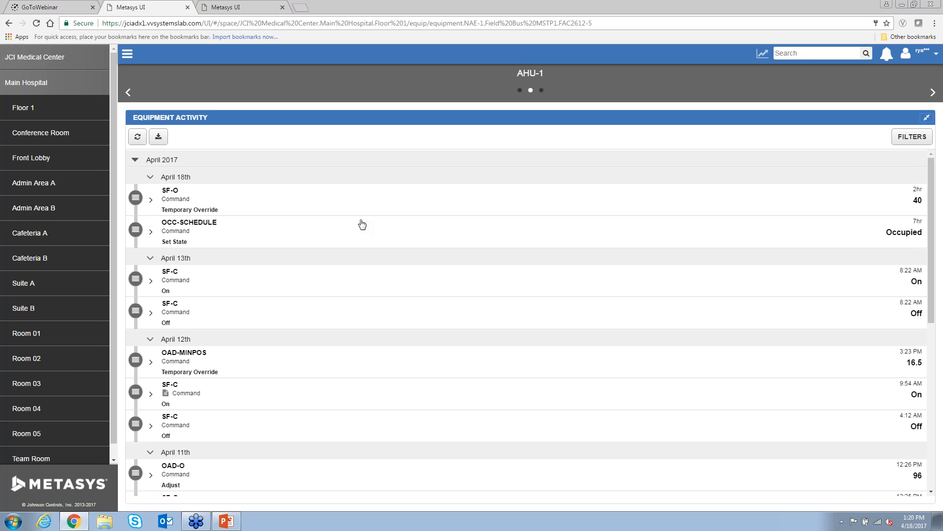
pyautogui.click(150, 202)
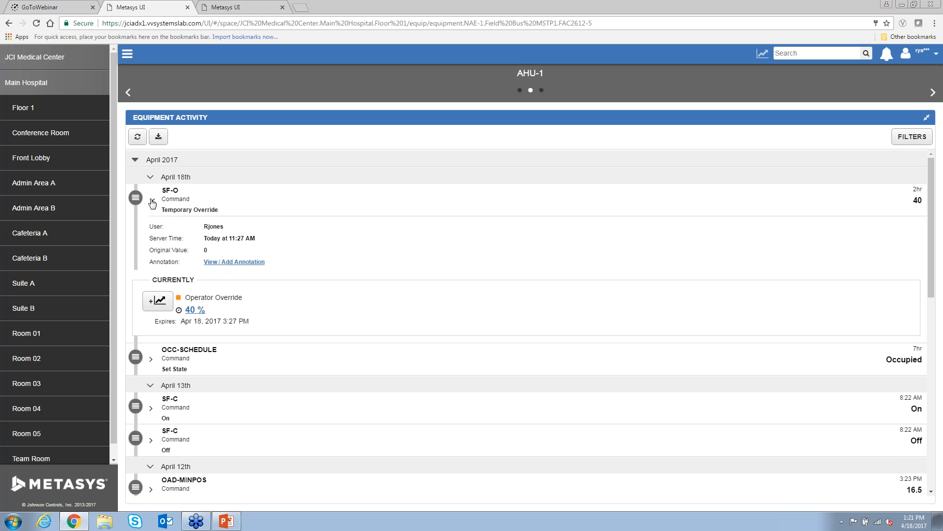
pyautogui.click(152, 202)
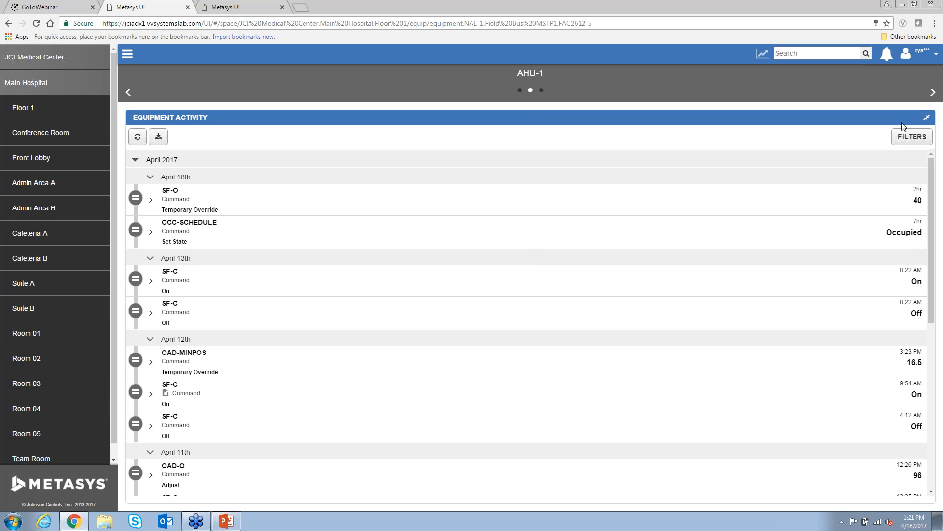
pyautogui.click(927, 117)
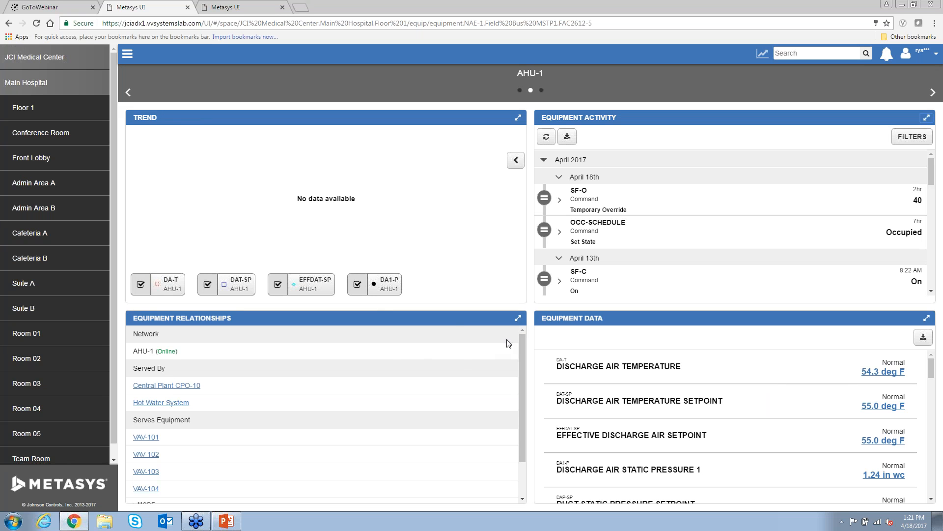
pyautogui.click(518, 318)
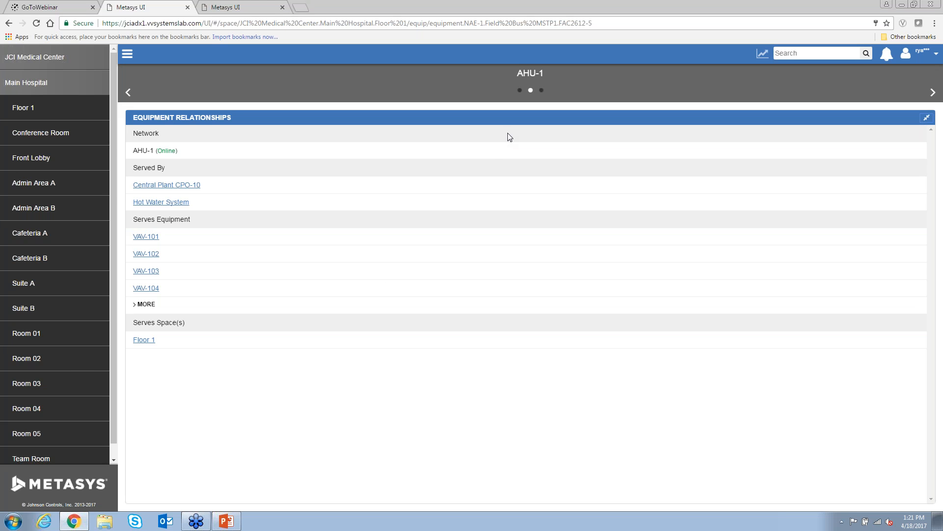
pyautogui.click(926, 119)
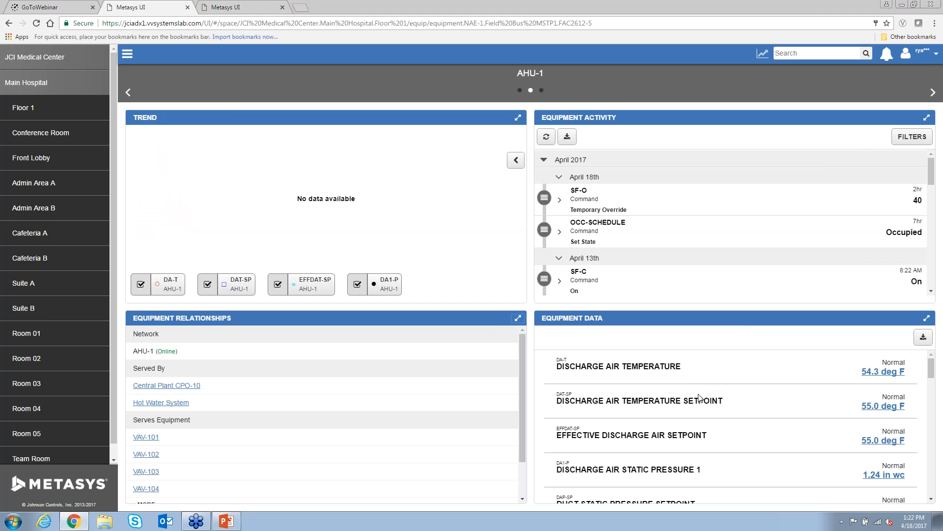
pyautogui.scroll(-3, 698, 399)
pyautogui.scroll(-3, 653, 397)
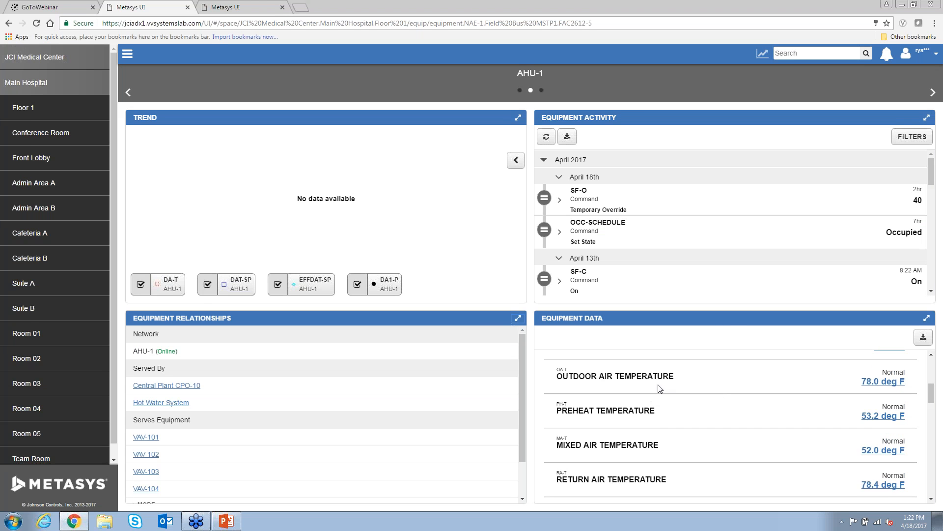
pyautogui.scroll(-5, 657, 386)
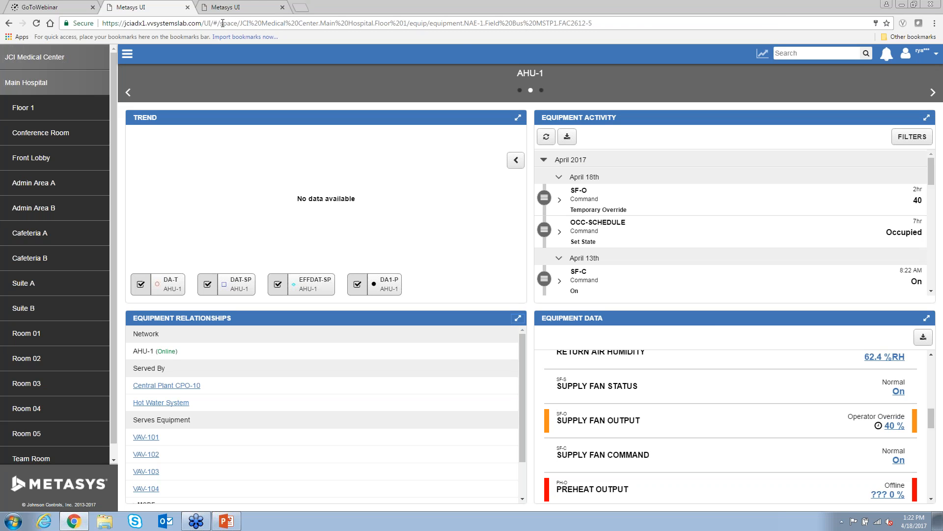
# - Replace the address part after /UI/ with 'alarms' to load the Alarm Manager
pyautogui.moveTo(213, 24); pyautogui.dragTo(622, 24)
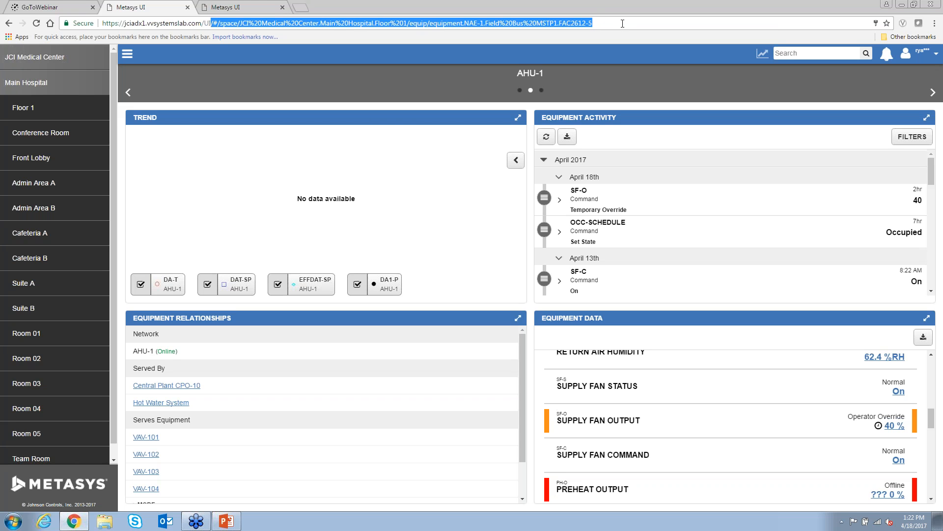
pyautogui.write('alarms')
pyautogui.press('Return')
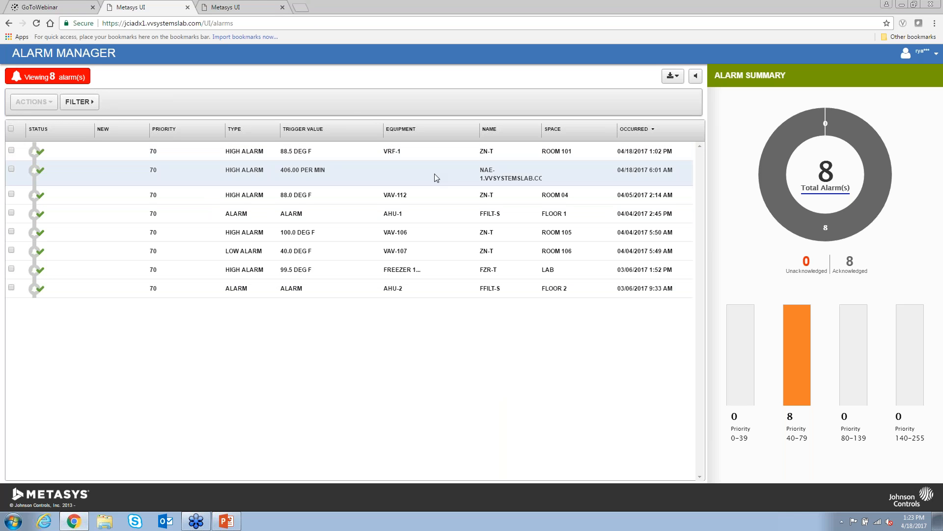
# - Review the VAV-112 and VRF-1 Room 101 ZN-T High Alarm (88.5 deg F) details, then open FILTER
pyautogui.click(408, 201)
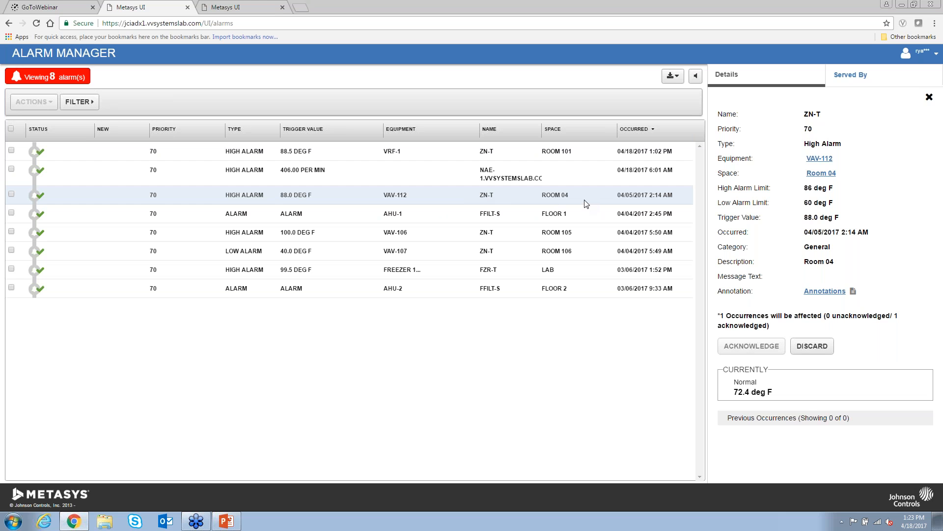
pyautogui.click(549, 197)
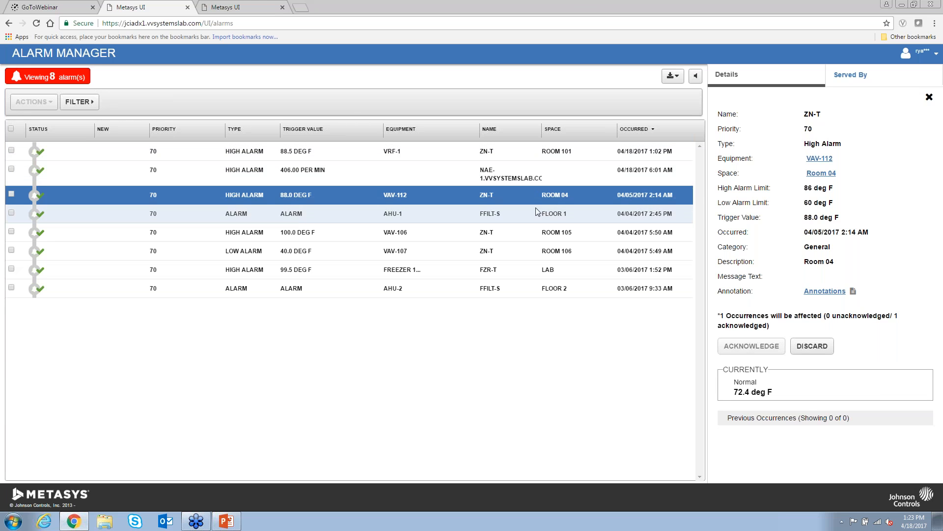
pyautogui.click(573, 149)
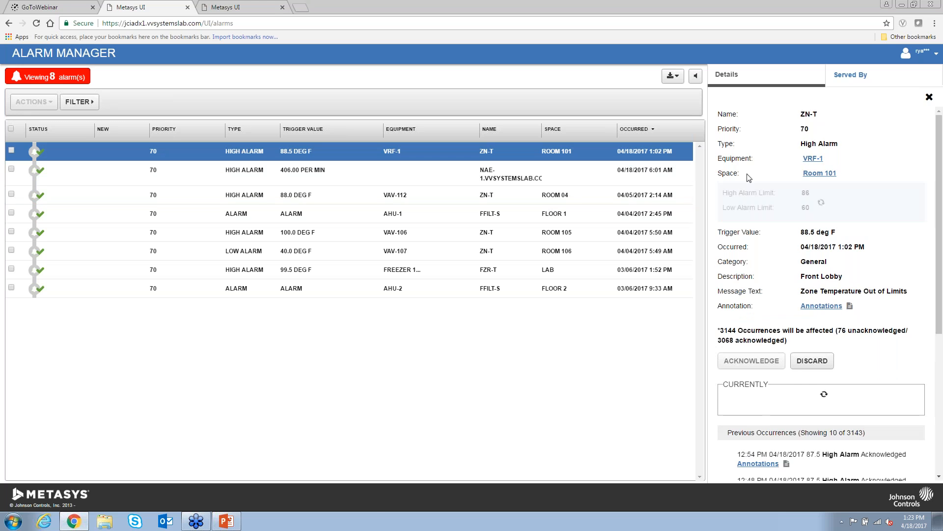
pyautogui.scroll(-3, 940, 372)
pyautogui.scroll(-2, 919, 393)
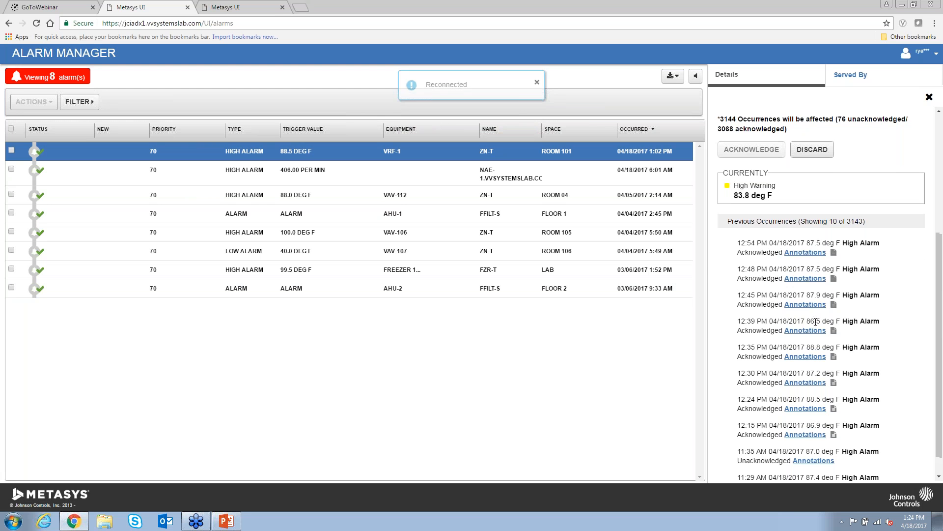
pyautogui.scroll(4, 816, 321)
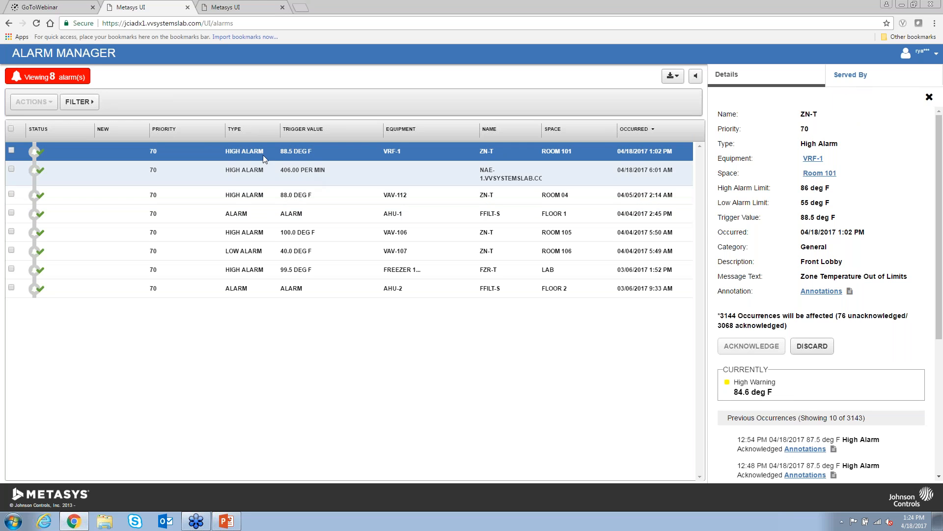
pyautogui.click(90, 103)
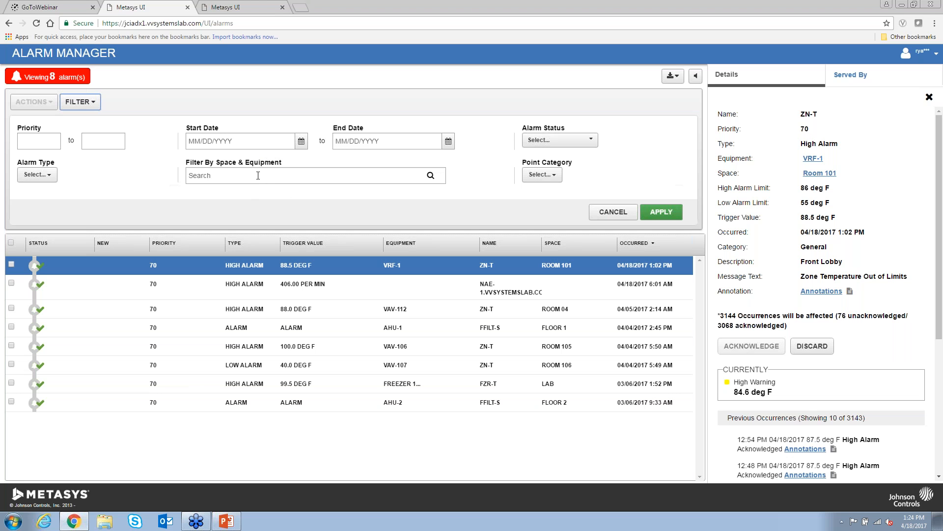
# - Search 'main', apply the Main Hospital space filter, and reopen the filter options
pyautogui.click(258, 176)
pyautogui.write('main')
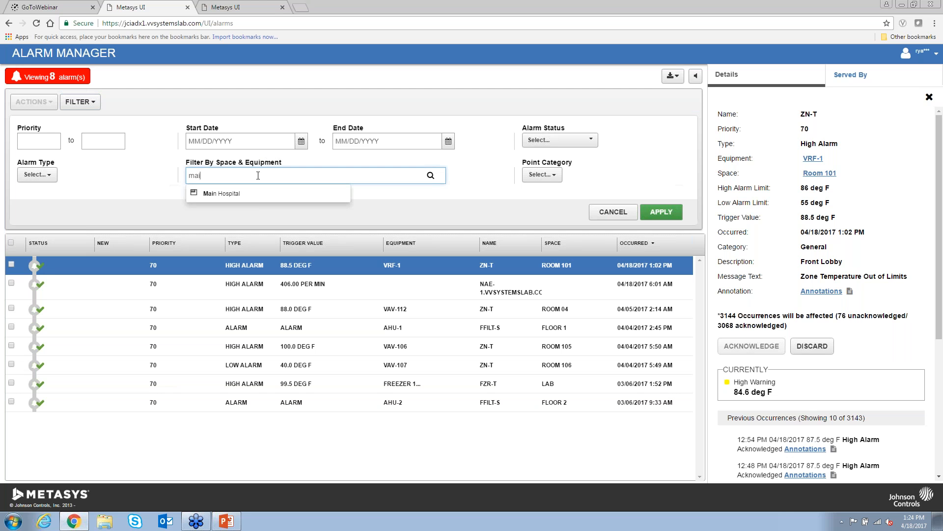
pyautogui.click(221, 194)
pyautogui.click(662, 232)
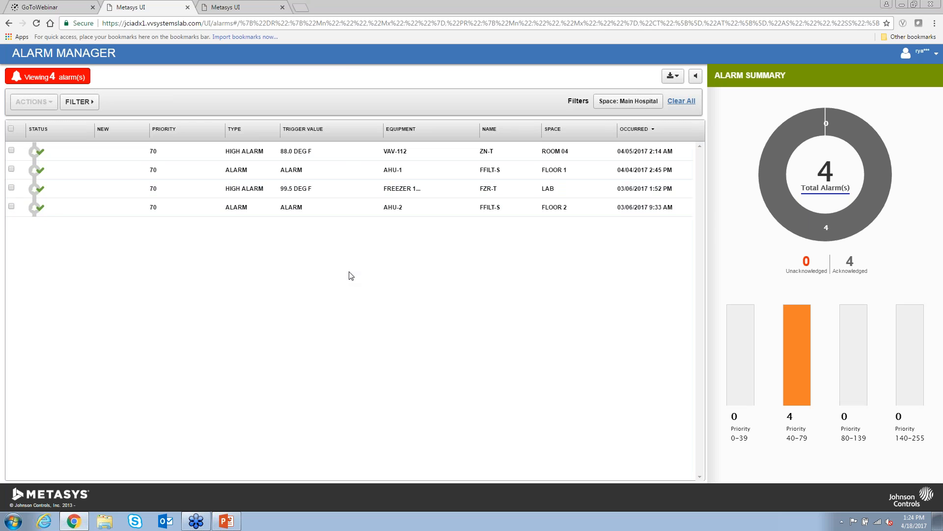
pyautogui.click(88, 102)
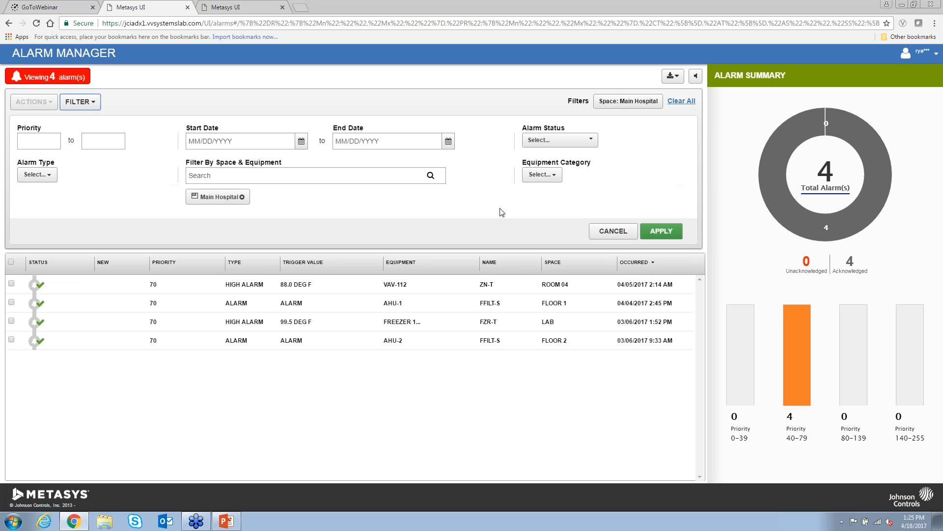
# - Close the filter options, select all four filtered alarms, and view their available actions
pyautogui.click(607, 235)
pyautogui.click(11, 128)
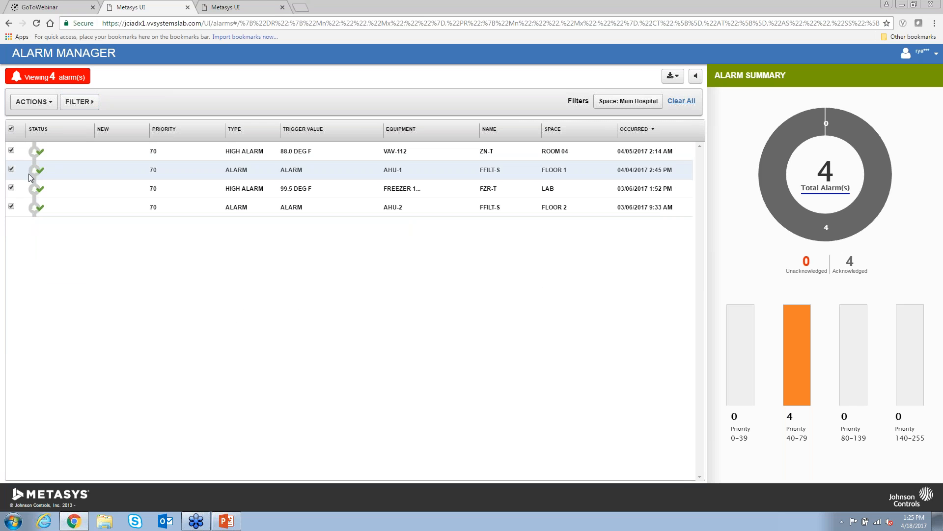
pyautogui.click(40, 104)
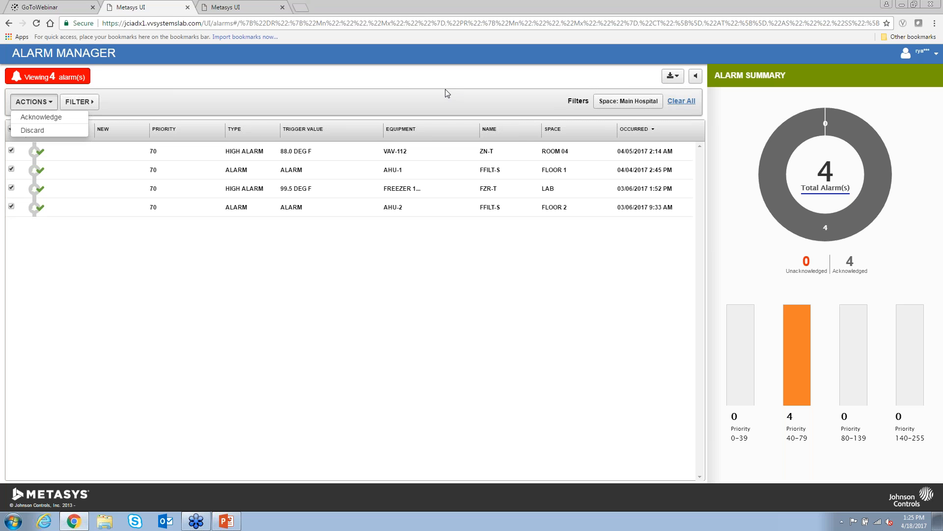
# - Delete everything after /UI in the address to return to the JCI Medical Center page
pyautogui.moveTo(210, 24); pyautogui.dragTo(915, 27)
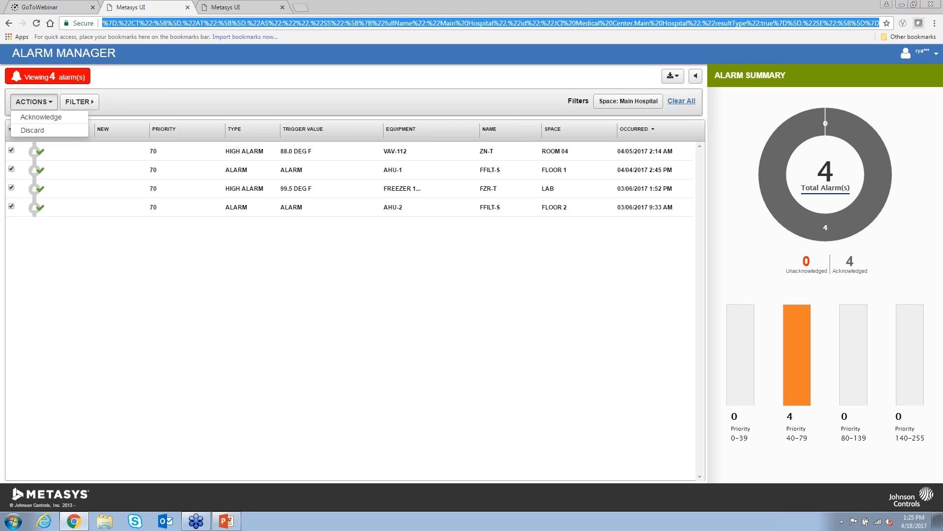
pyautogui.press('BackSpace')
pyautogui.press('Return')
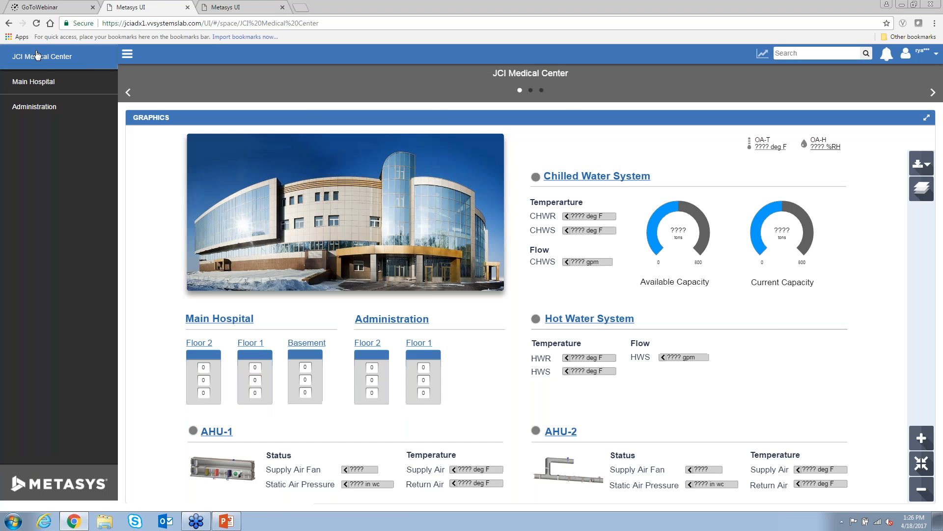
# - Enter the Main Hospital space and show its Schedule panel for 04/18/2017
pyautogui.click(41, 86)
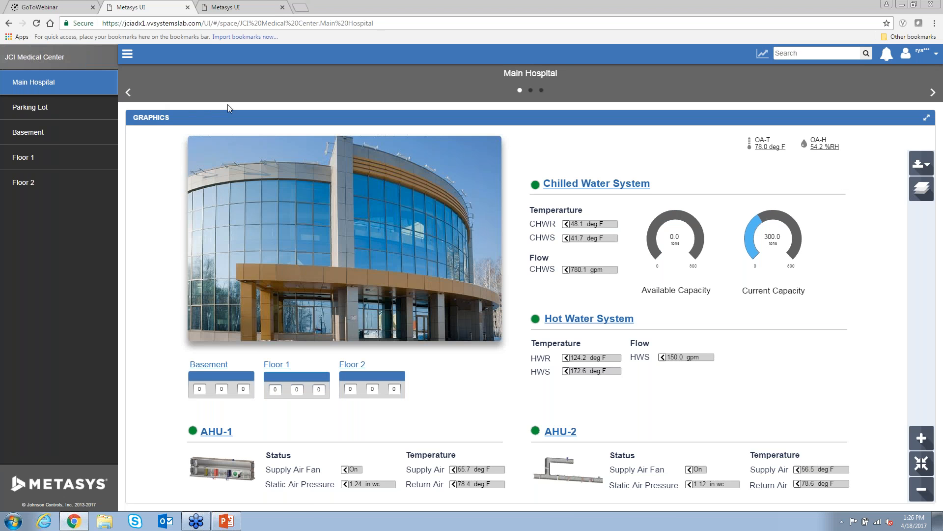
pyautogui.click(542, 91)
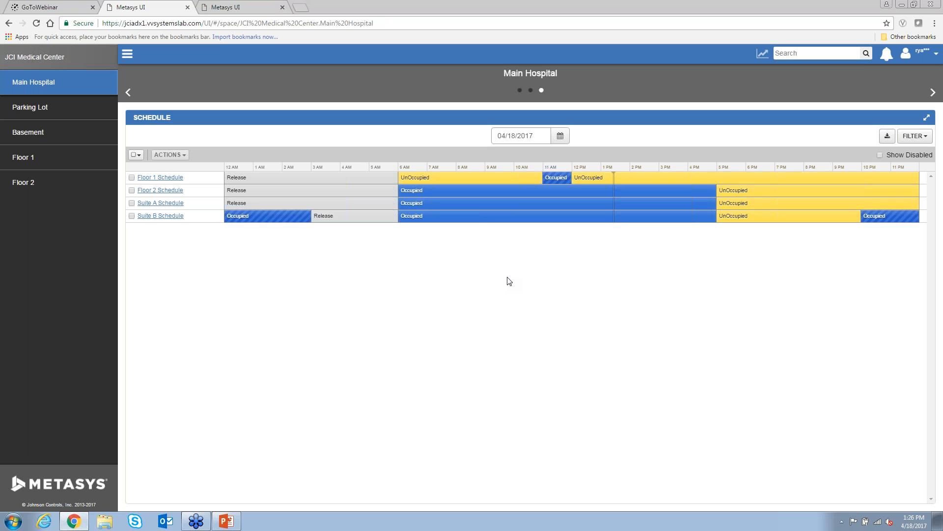
# - Set the schedule date to April 22, 2017 and open the Floor 1 Schedule
pyautogui.click(560, 136)
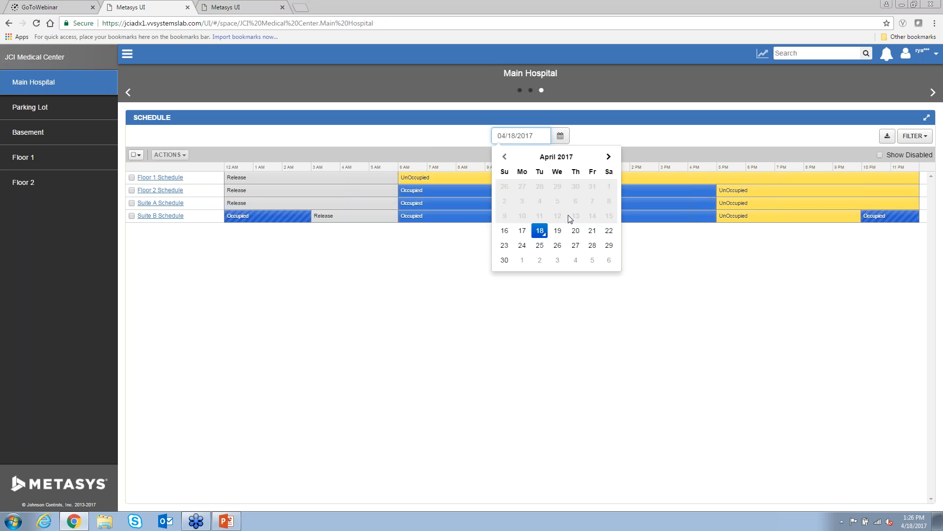
pyautogui.click(609, 232)
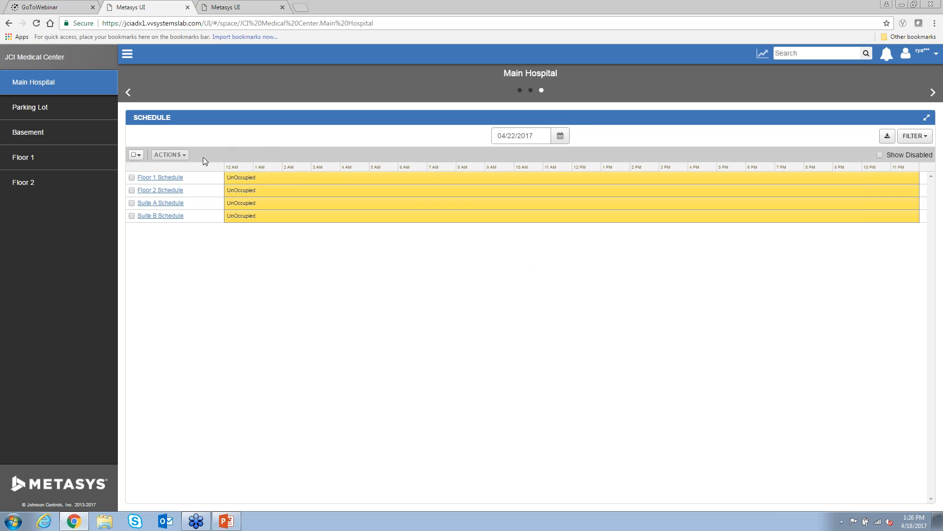
pyautogui.click(161, 178)
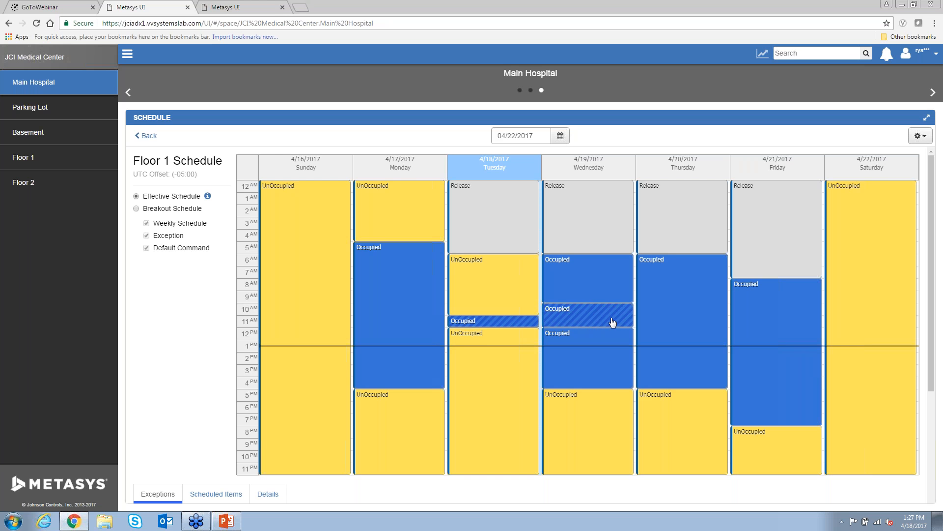
# - Cancel a July 4, 2017 Holiday Calendar edit, view Scheduled Items, then go back to the list
pyautogui.scroll(-1, 614, 305)
pyautogui.scroll(-3, 614, 305)
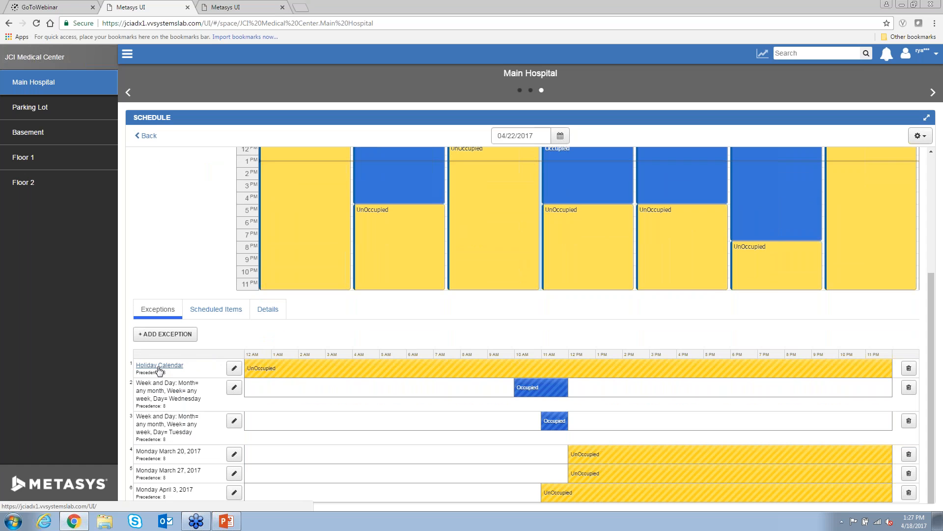
pyautogui.click(234, 368)
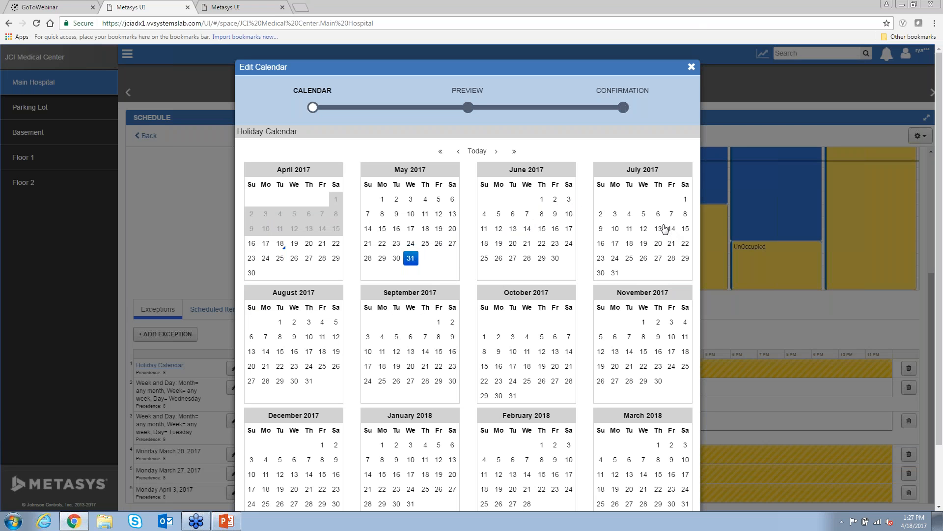
pyautogui.click(630, 216)
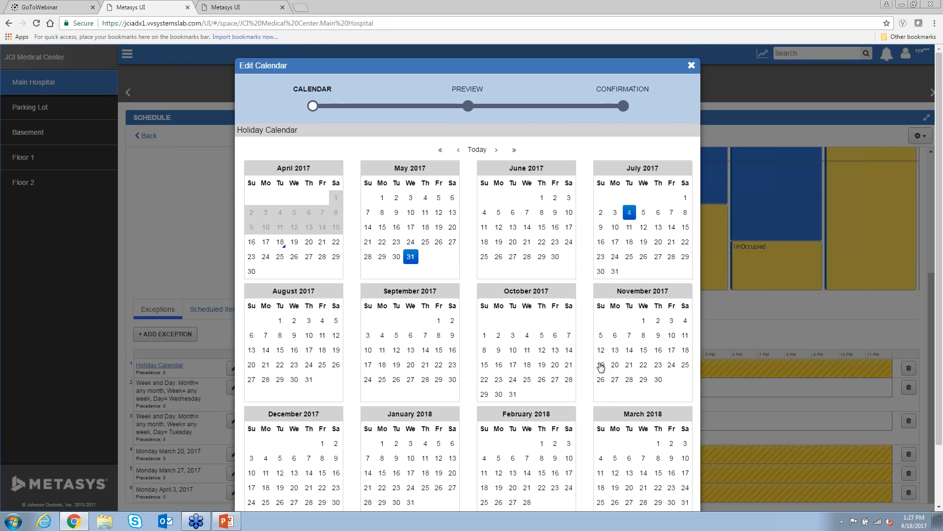
pyautogui.scroll(-3, 600, 368)
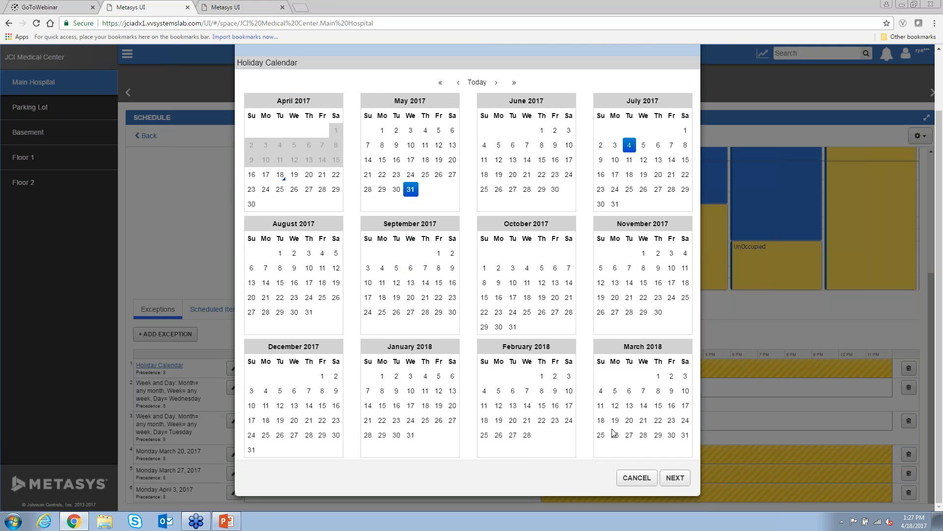
pyautogui.click(638, 479)
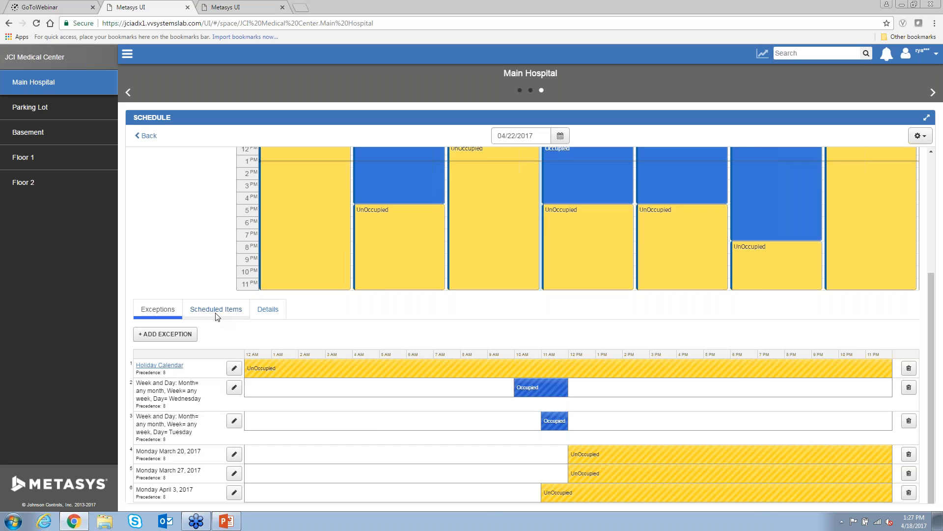
pyautogui.click(216, 315)
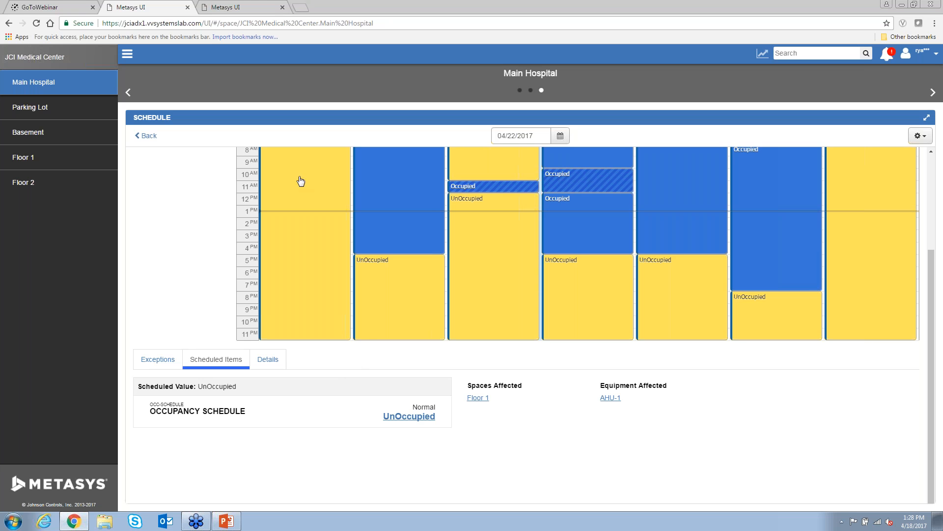
pyautogui.click(145, 137)
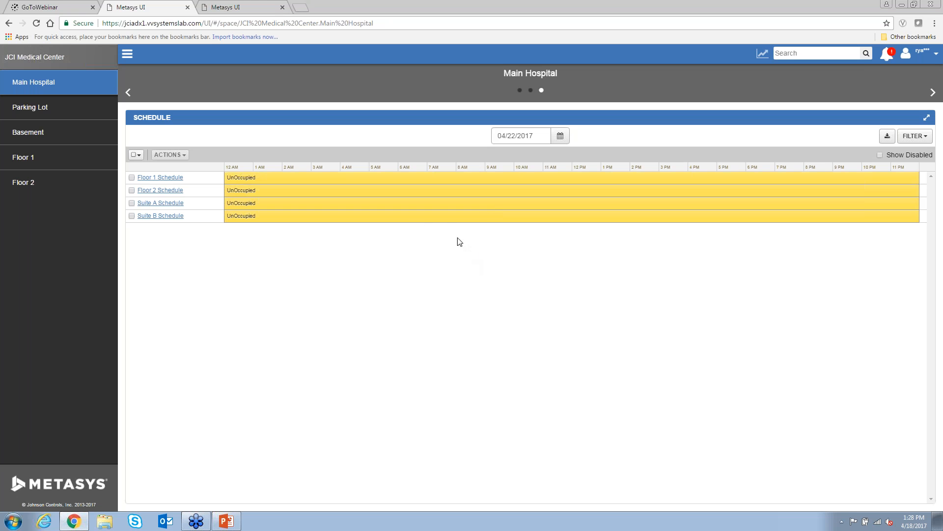
# - Select All four Main Hospital schedules and open the ACTIONS menu
pyautogui.click(141, 160)
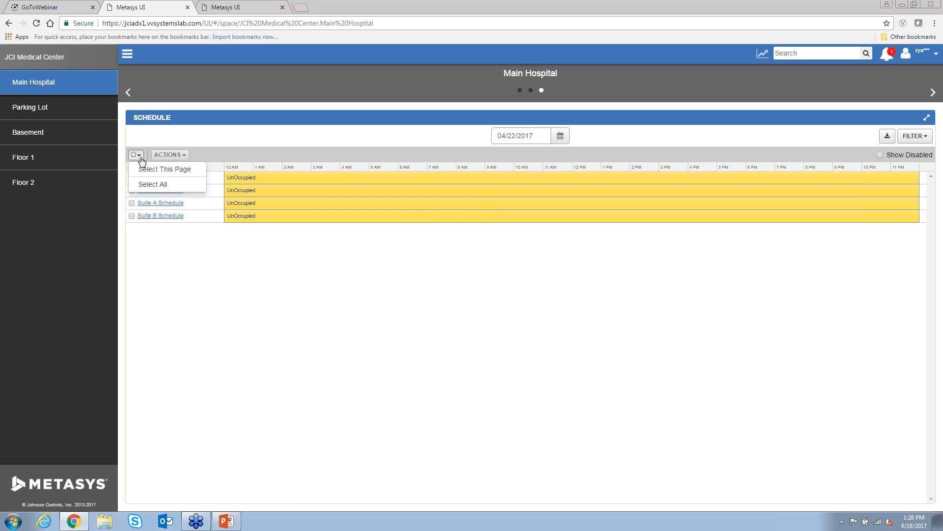
pyautogui.click(148, 182)
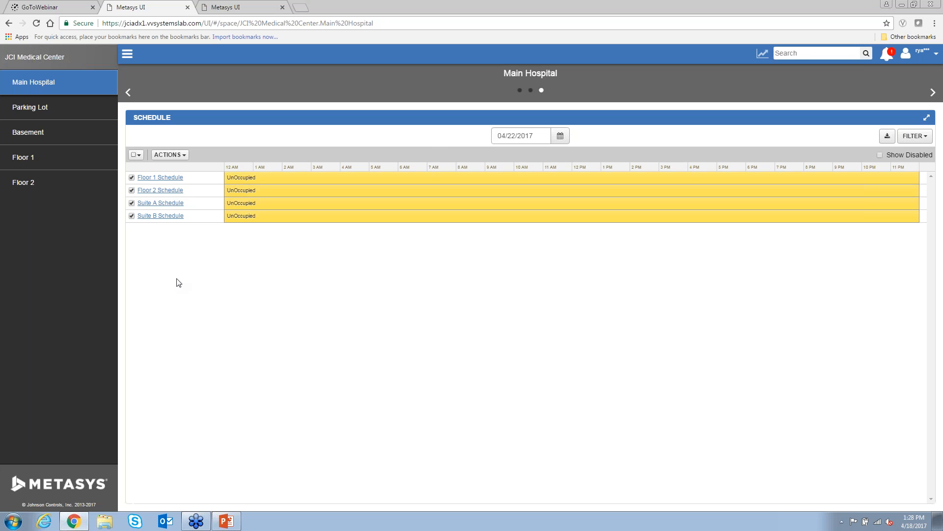
pyautogui.click(184, 156)
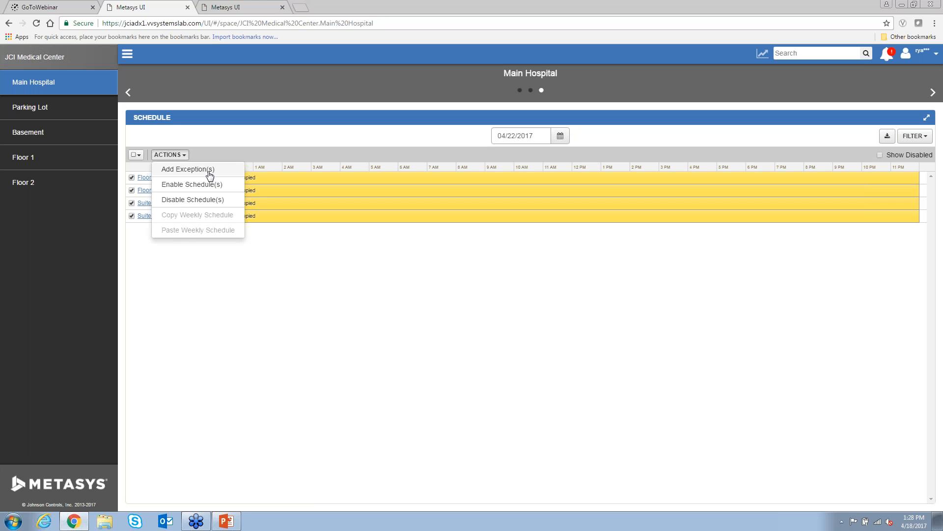
pyautogui.click(210, 171)
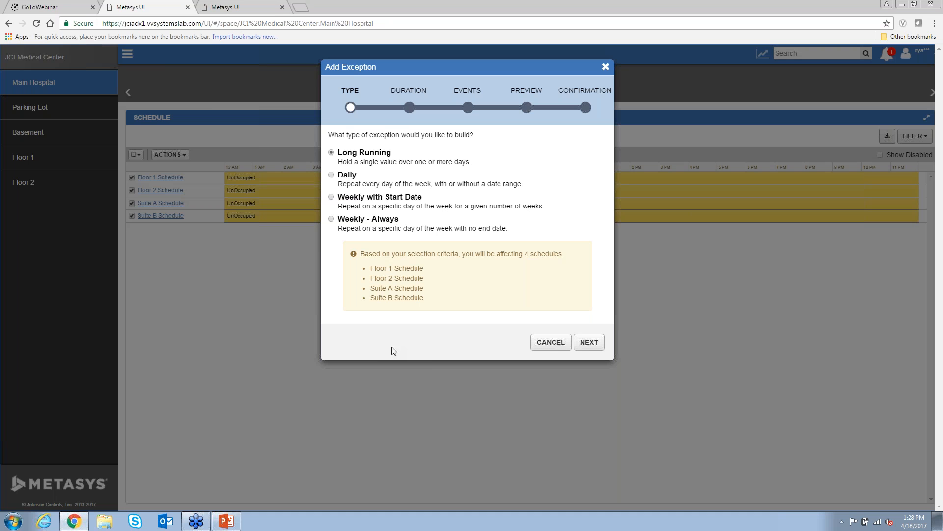
pyautogui.click(551, 342)
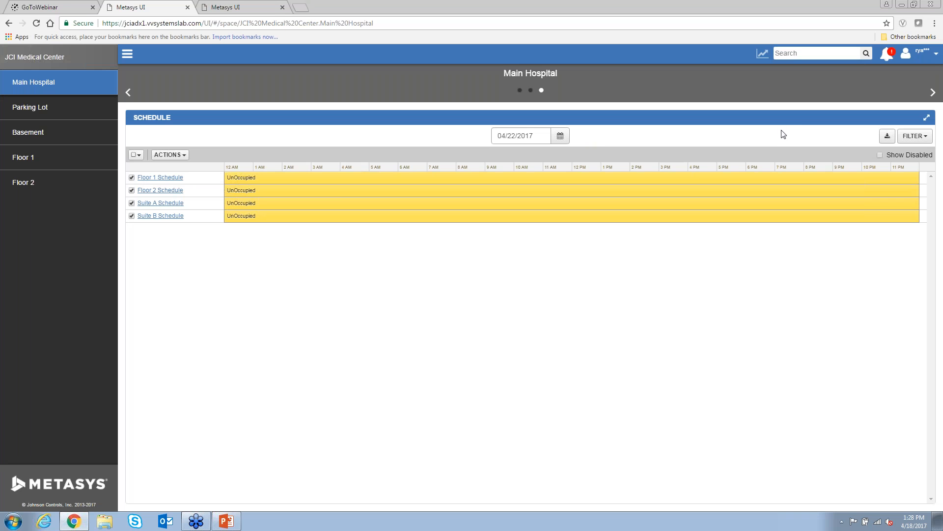
# - Open User Authorization from the account menu and select the user to edit
pyautogui.click(918, 55)
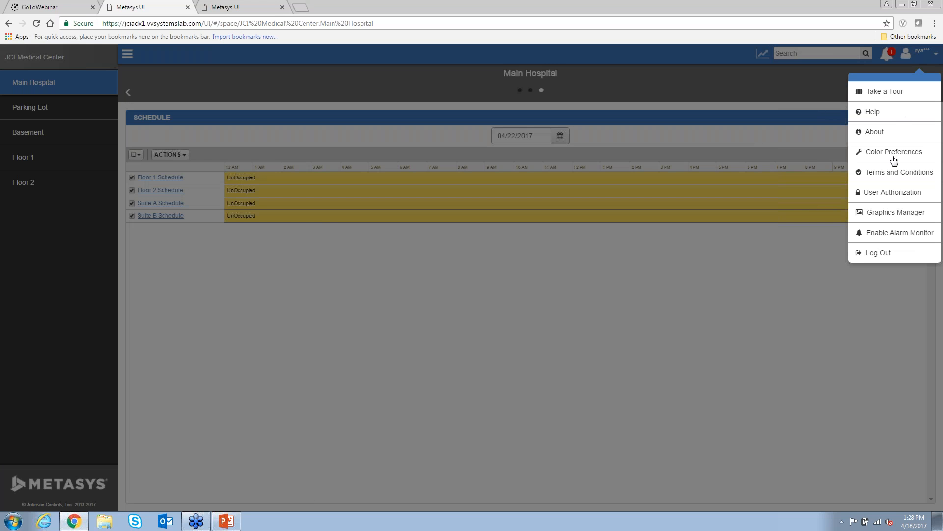
pyautogui.click(897, 197)
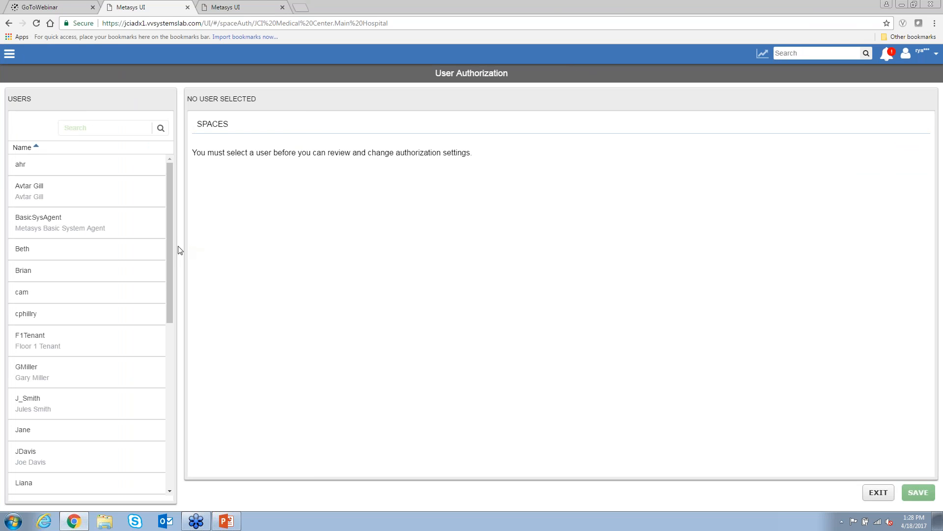
pyautogui.moveTo(171, 246); pyautogui.dragTo(168, 281)
pyautogui.scroll(-5, 164, 320)
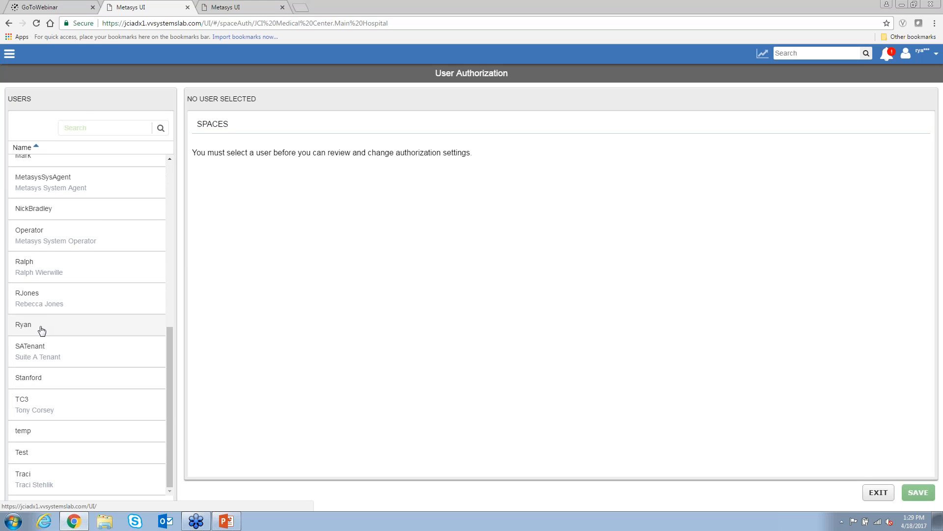
pyautogui.click(41, 330)
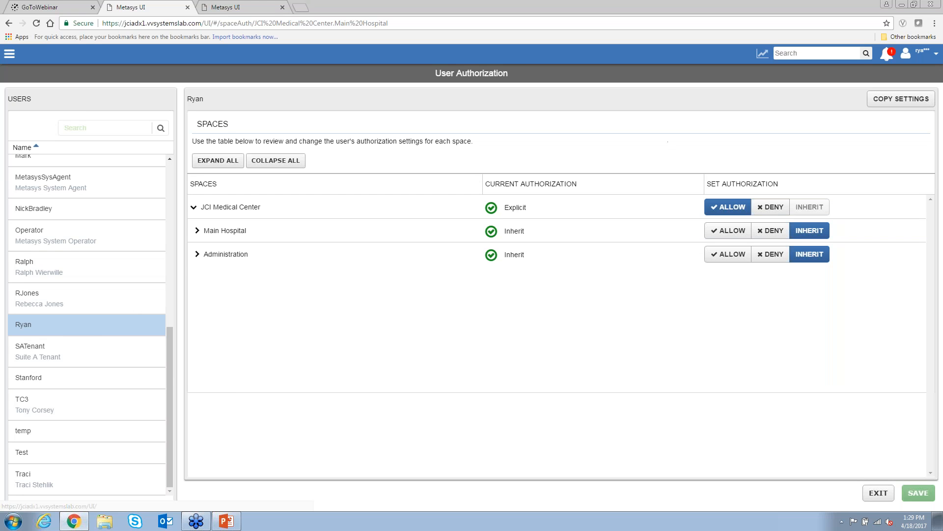
# - Deny the user JCI Medical Center but allow Main Hospital Floor 1, then exit
pyautogui.click(775, 216)
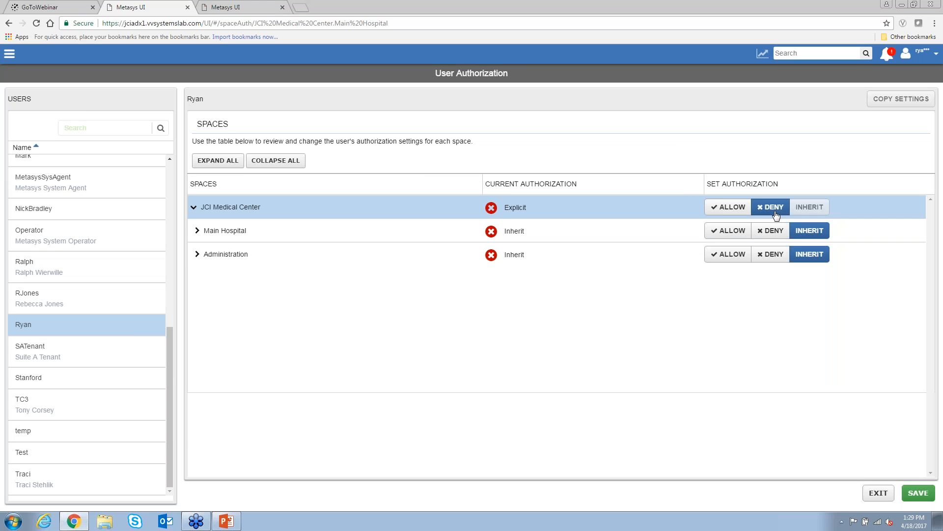
pyautogui.click(222, 231)
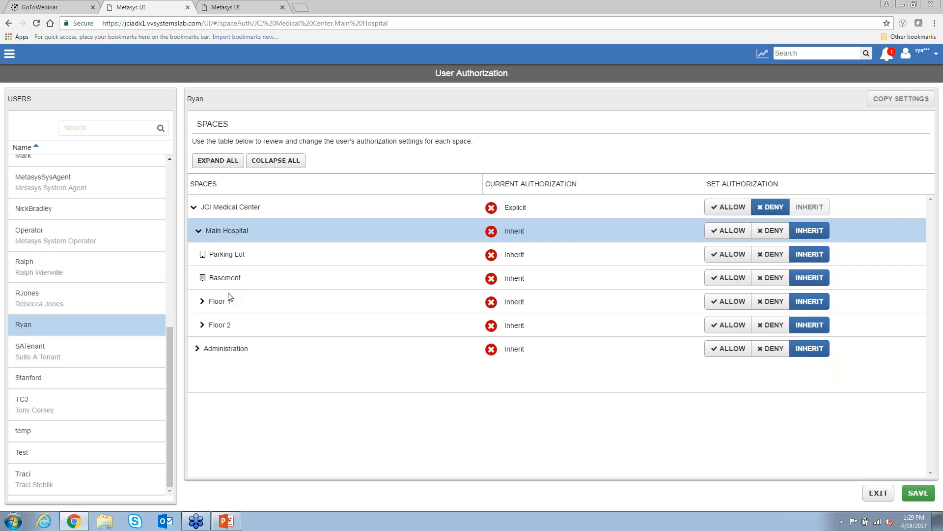
pyautogui.click(733, 301)
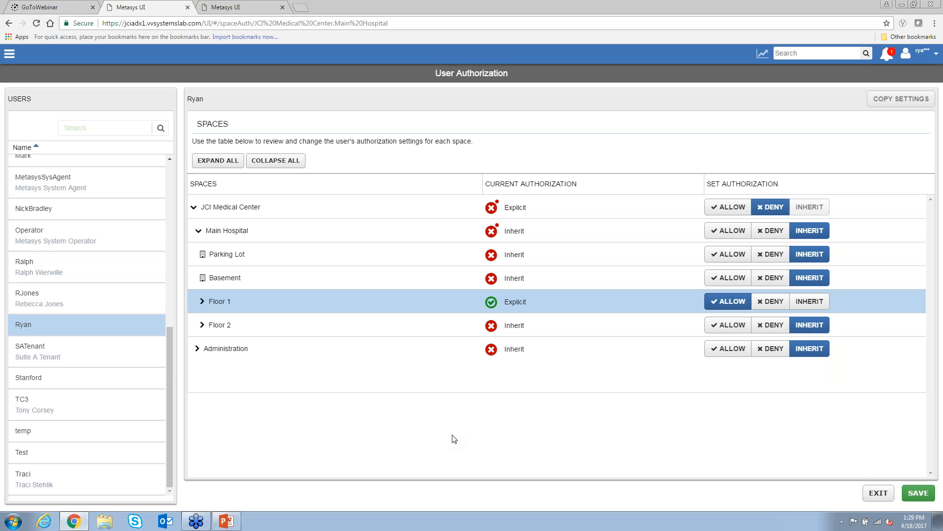
pyautogui.click(879, 494)
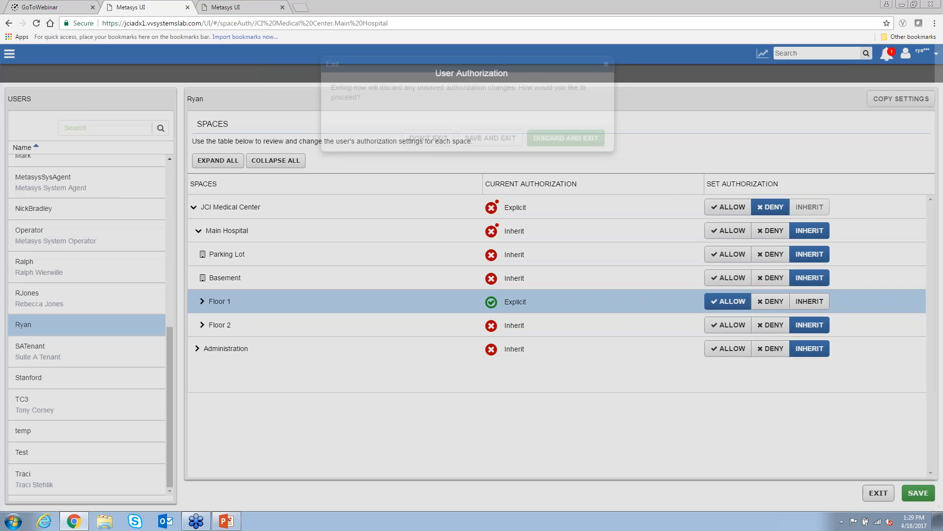
# - Discard the authorization changes and open Central Plant CPO-10 through a 'cpo' search
pyautogui.click(566, 141)
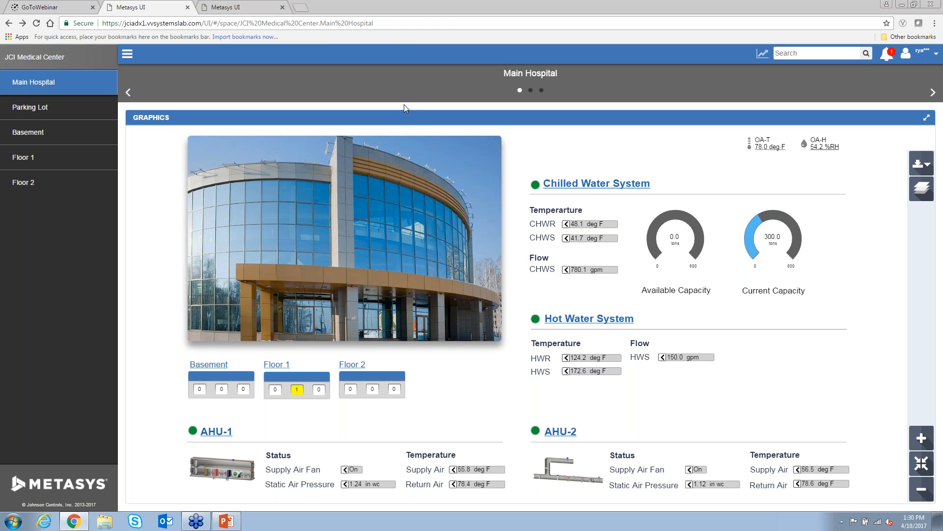
pyautogui.click(778, 52)
pyautogui.write('cpo')
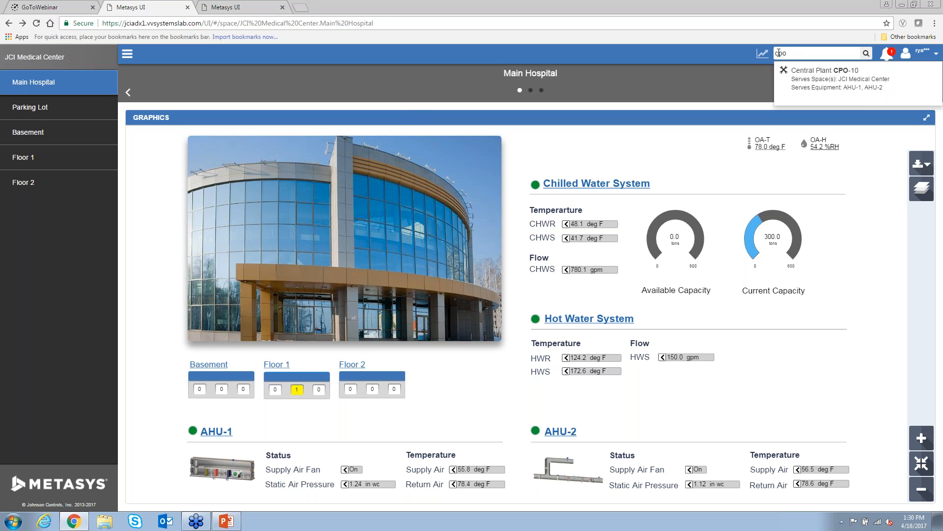
pyautogui.click(820, 87)
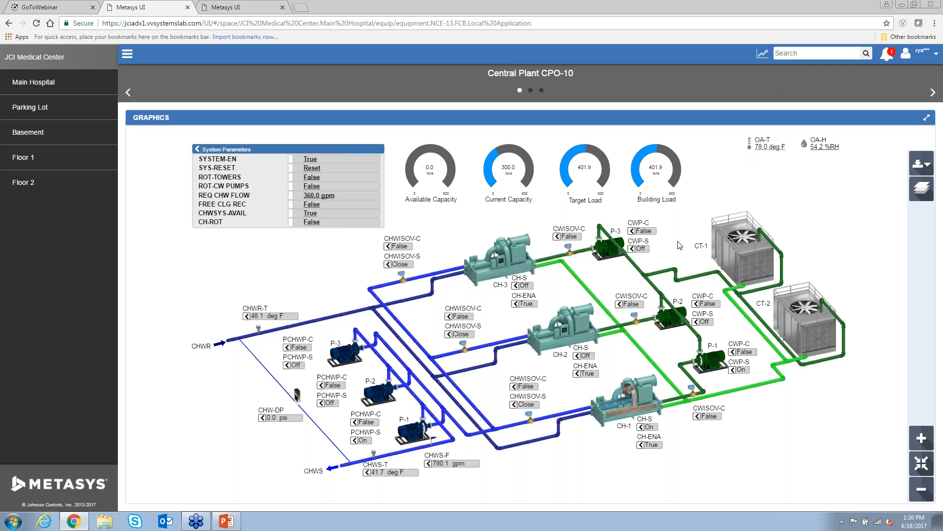
pyautogui.scroll(4, 666, 376)
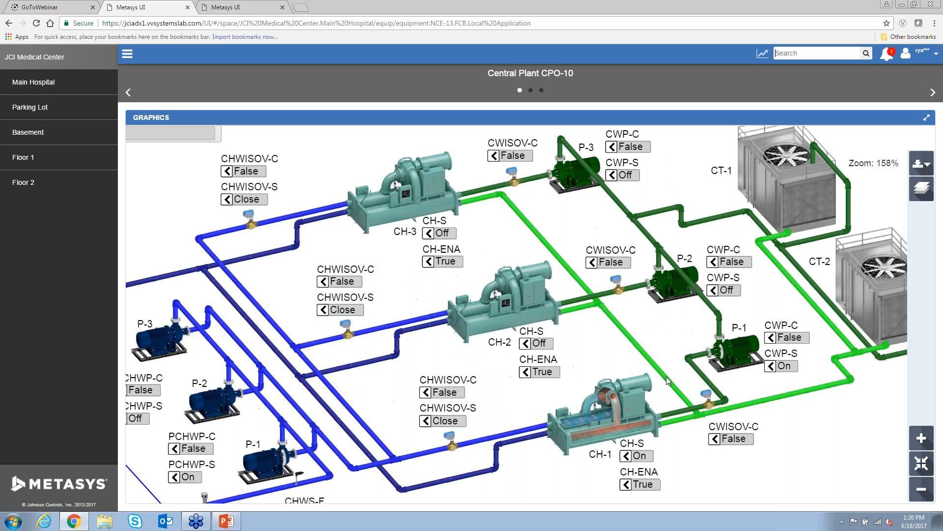
pyautogui.moveTo(661, 369); pyautogui.dragTo(629, 271)
pyautogui.scroll(2, 632, 293)
pyautogui.moveTo(628, 313); pyautogui.dragTo(650, 267)
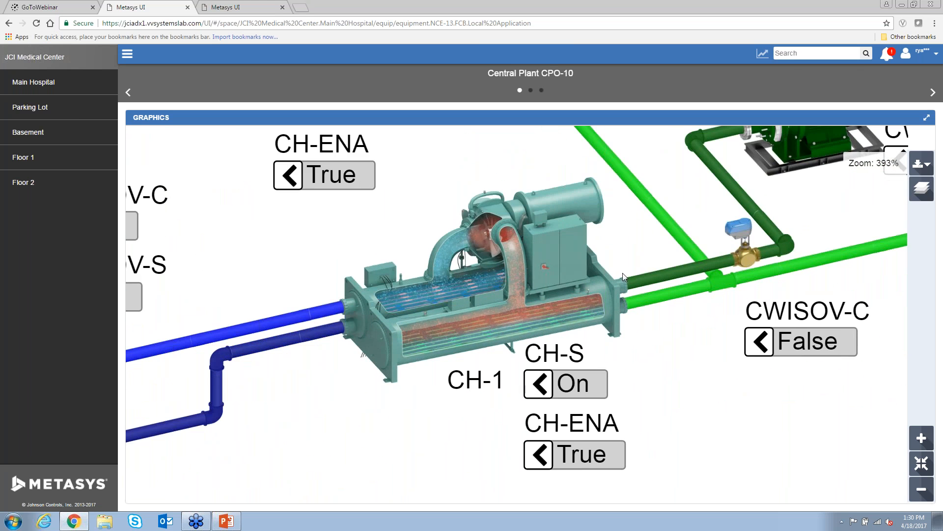
pyautogui.scroll(2, 623, 273)
pyautogui.moveTo(545, 260); pyautogui.dragTo(605, 283)
pyautogui.click(606, 284)
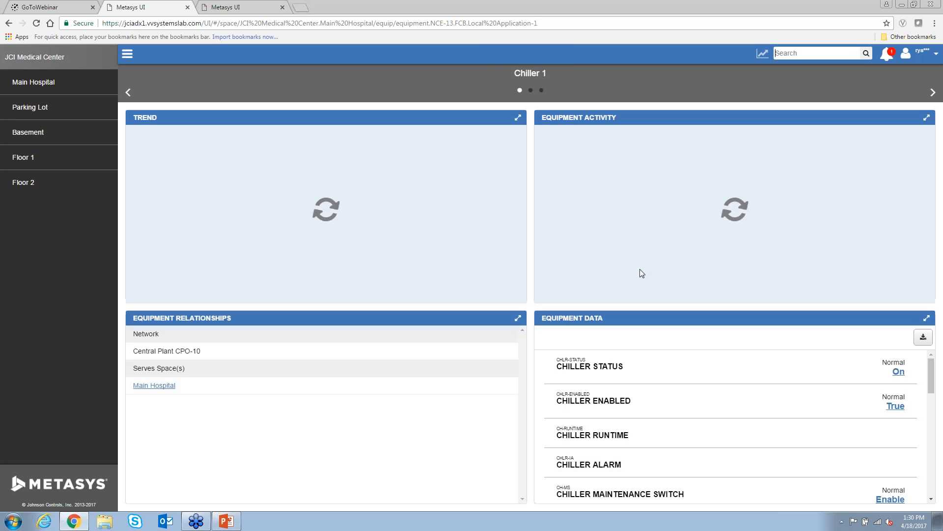
pyautogui.click(9, 24)
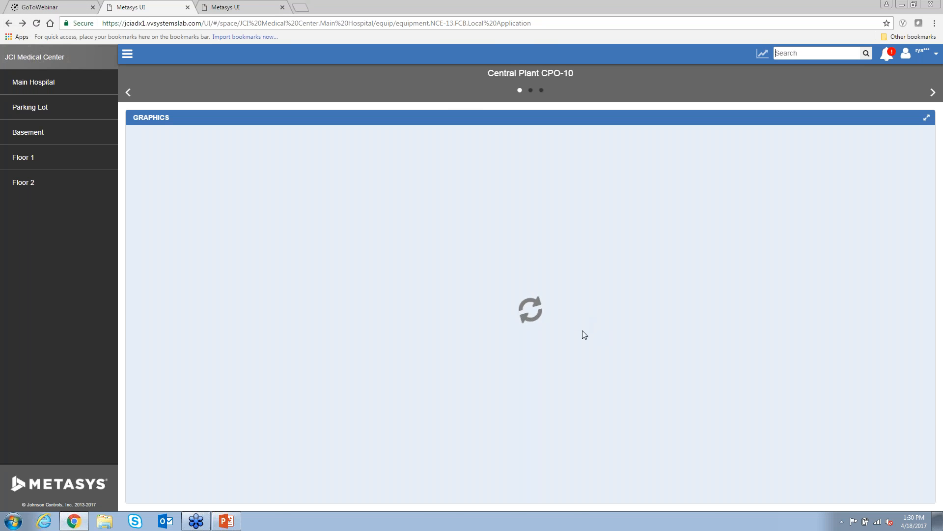
pyautogui.scroll(2, 466, 350)
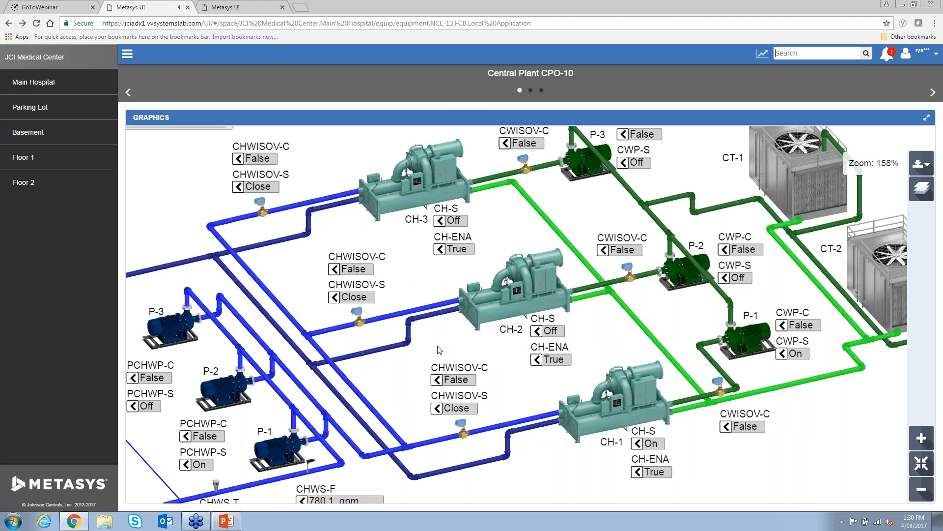
pyautogui.scroll(4, 427, 351)
pyautogui.moveTo(422, 350); pyautogui.dragTo(580, 303)
pyautogui.moveTo(130, 481); pyautogui.dragTo(410, 312)
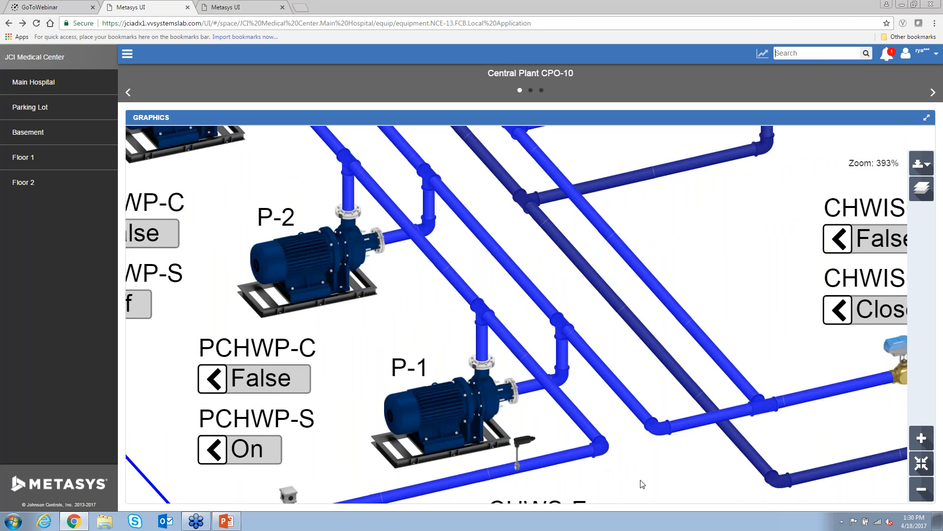
pyautogui.moveTo(624, 436); pyautogui.dragTo(709, 360)
pyautogui.moveTo(376, 129); pyautogui.dragTo(535, 350)
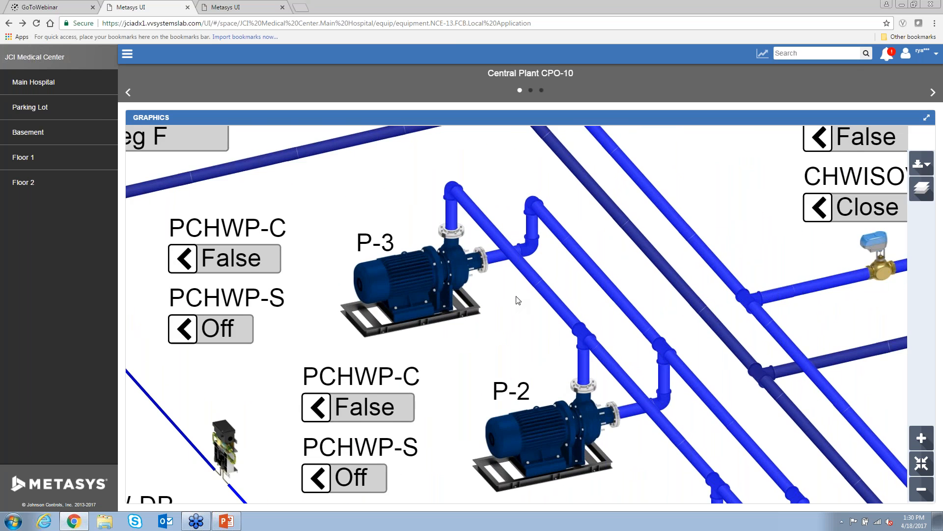
pyautogui.scroll(-2, 518, 300)
pyautogui.scroll(-2, 600, 236)
pyautogui.moveTo(613, 201); pyautogui.dragTo(391, 310)
pyautogui.moveTo(667, 270); pyautogui.dragTo(592, 277)
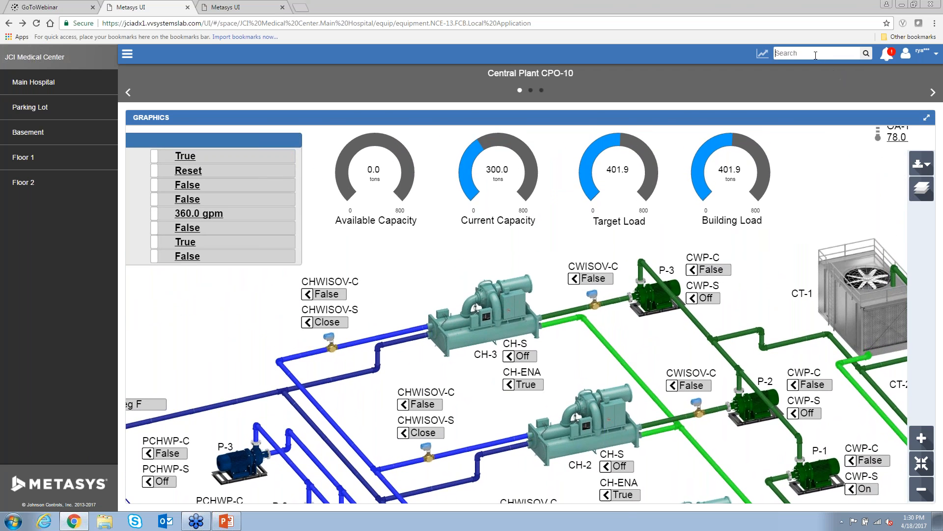
pyautogui.click(816, 54)
pyautogui.write('vav')
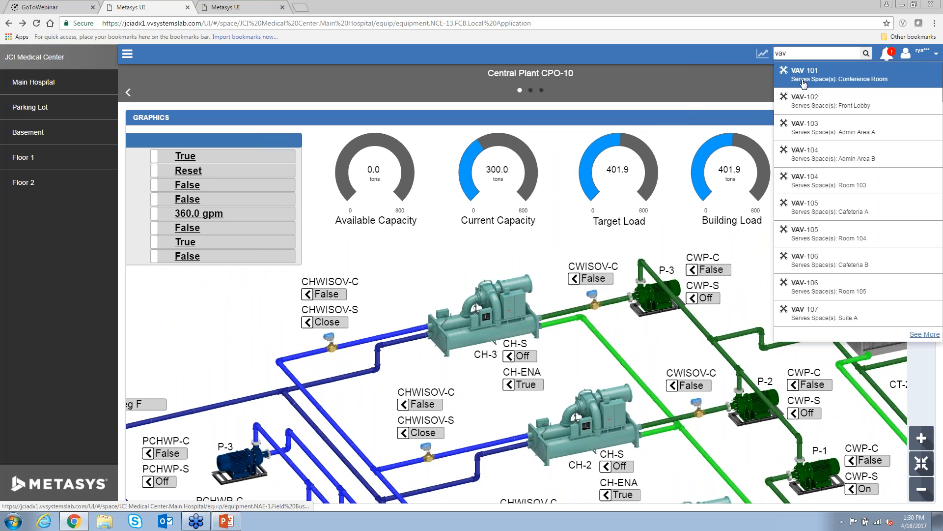
# - Open VAV-101 from the search results, then go to the Main Hospital Floor 2 page
pyautogui.click(805, 79)
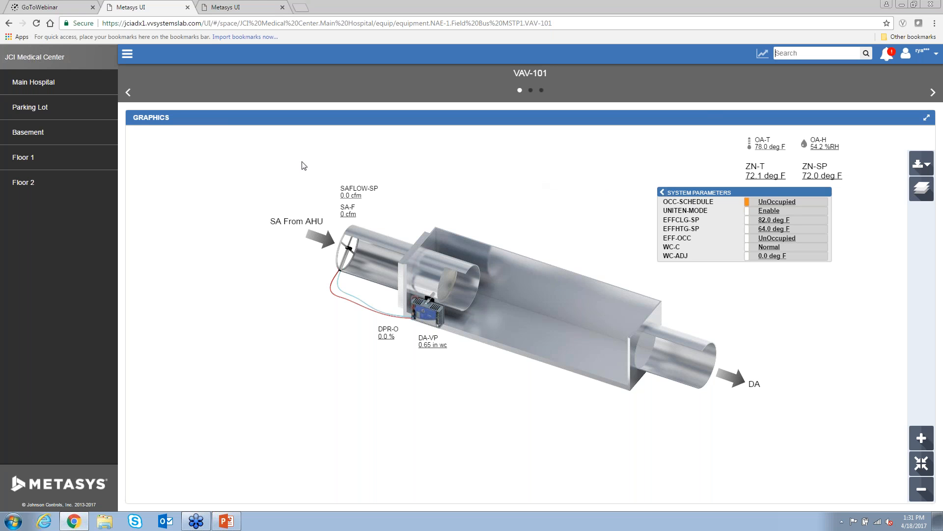
pyautogui.click(70, 190)
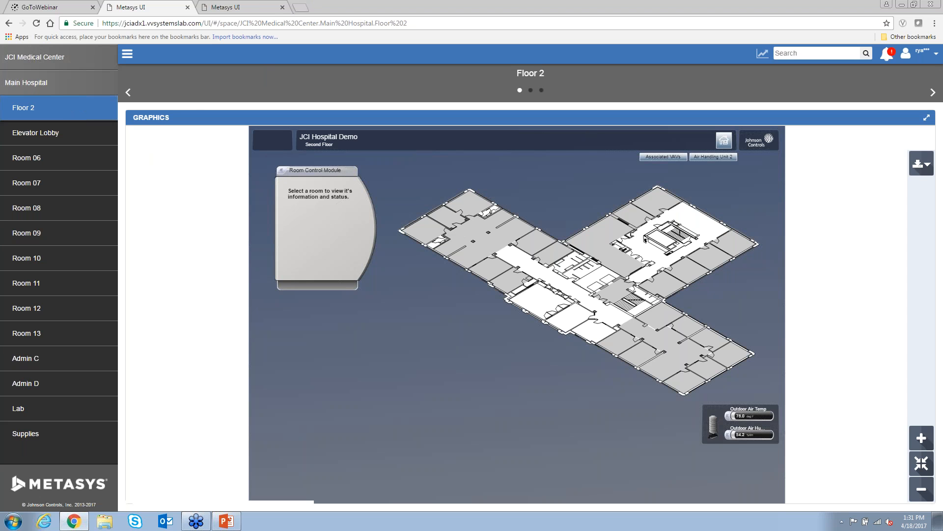
# - Search 'ahu' and open the AHU-2 equipment graphic
pyautogui.click(787, 53)
pyautogui.write('ahu')
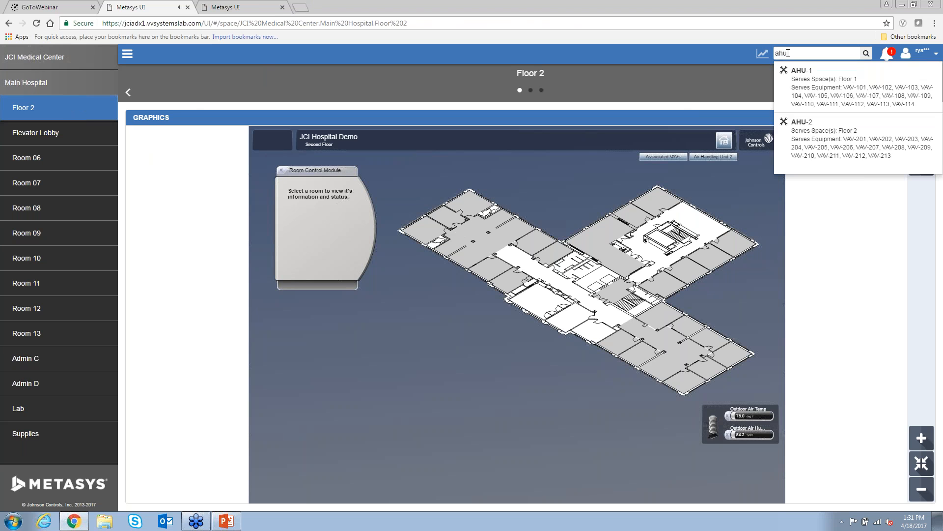
pyautogui.click(798, 127)
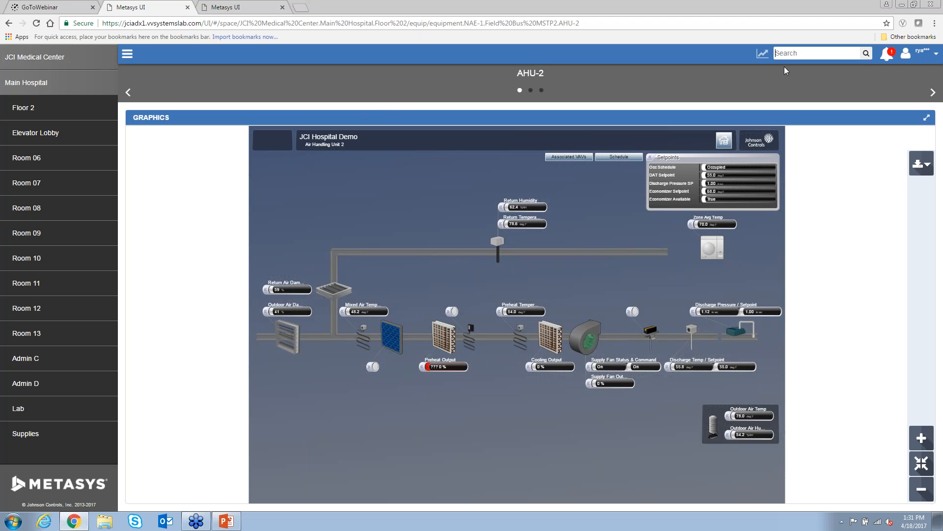
# - Open AHU-1 from an 'ahu' search, zoom into its graphic, and show the user options
pyautogui.write('ahu')
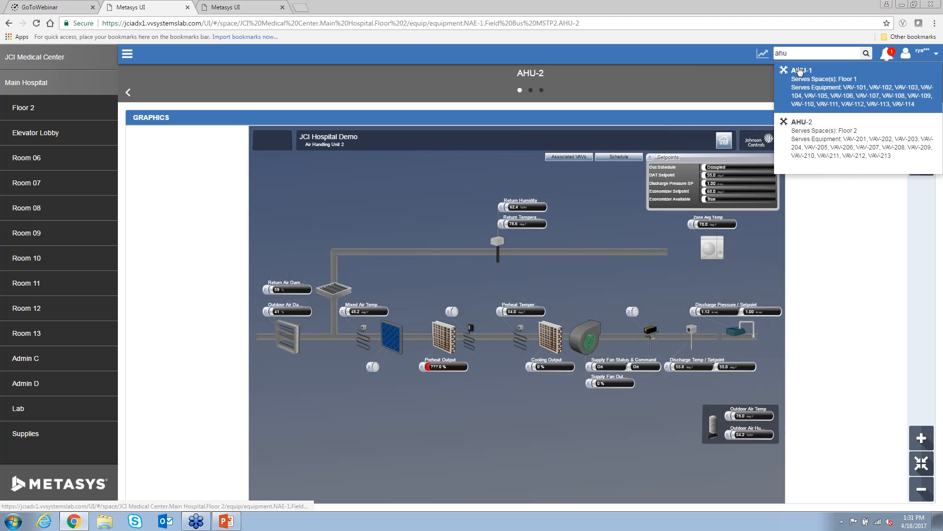
pyautogui.click(801, 90)
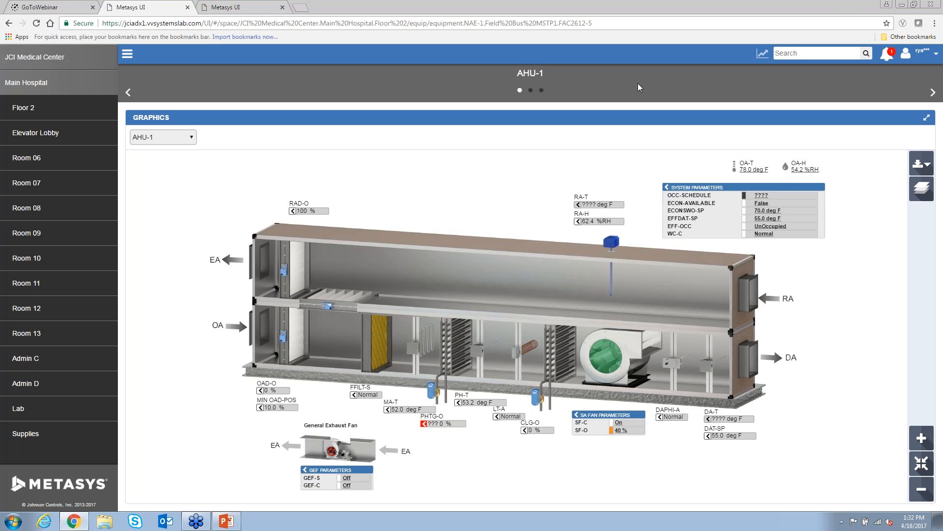
pyautogui.scroll(3, 710, 312)
pyautogui.moveTo(662, 388); pyautogui.dragTo(699, 313)
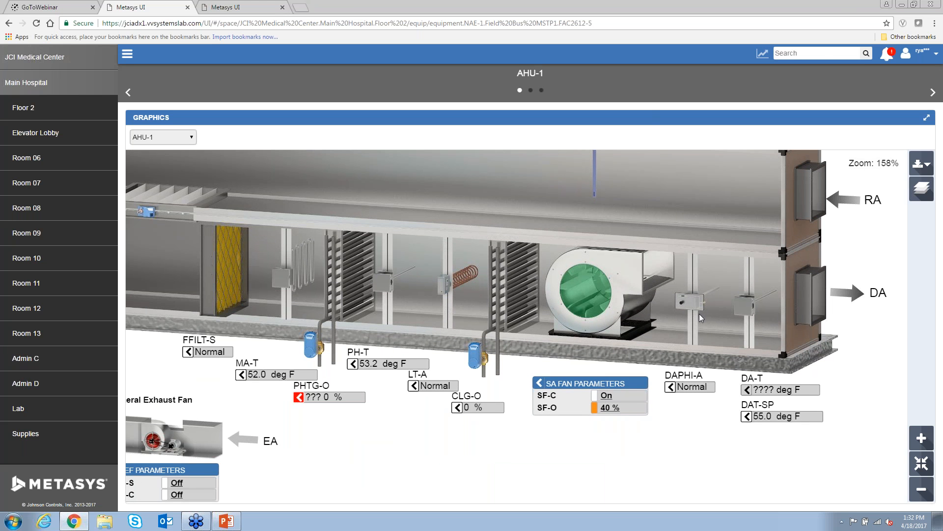
pyautogui.click(916, 56)
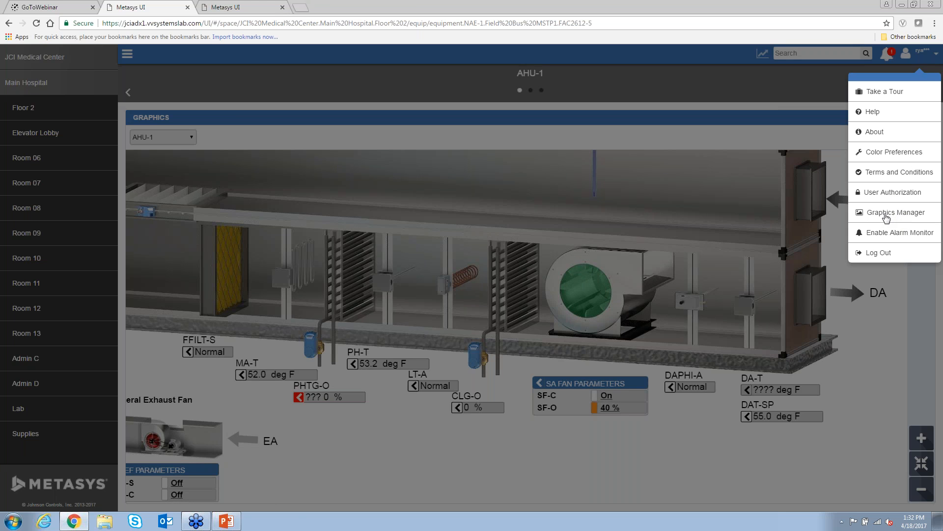
# - In Graphics Manager, view the graphic assigned to Main Hospital Floor 1, then switch to Templates
pyautogui.click(885, 213)
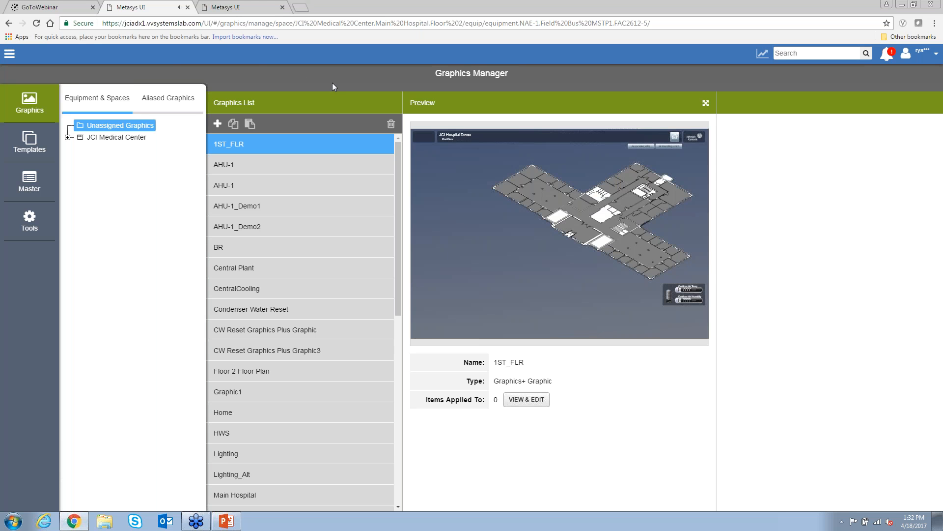
pyautogui.click(67, 137)
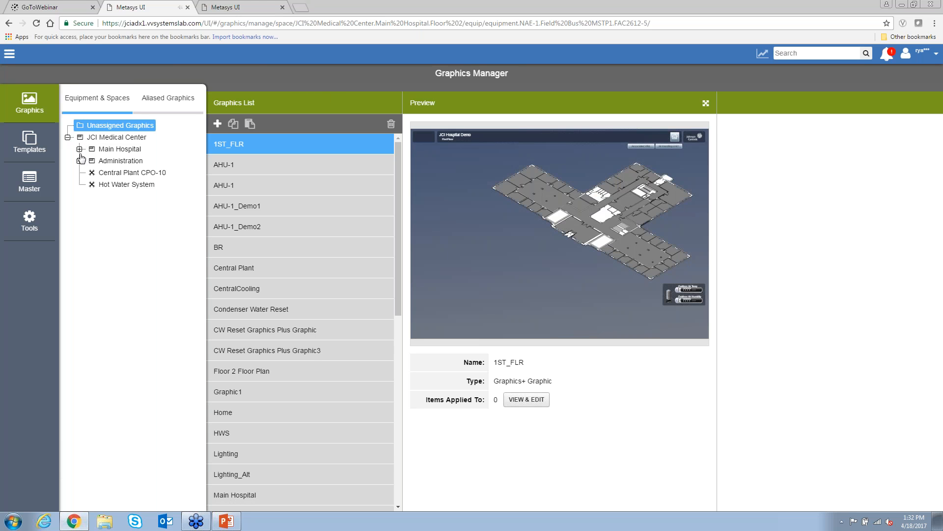
pyautogui.click(79, 150)
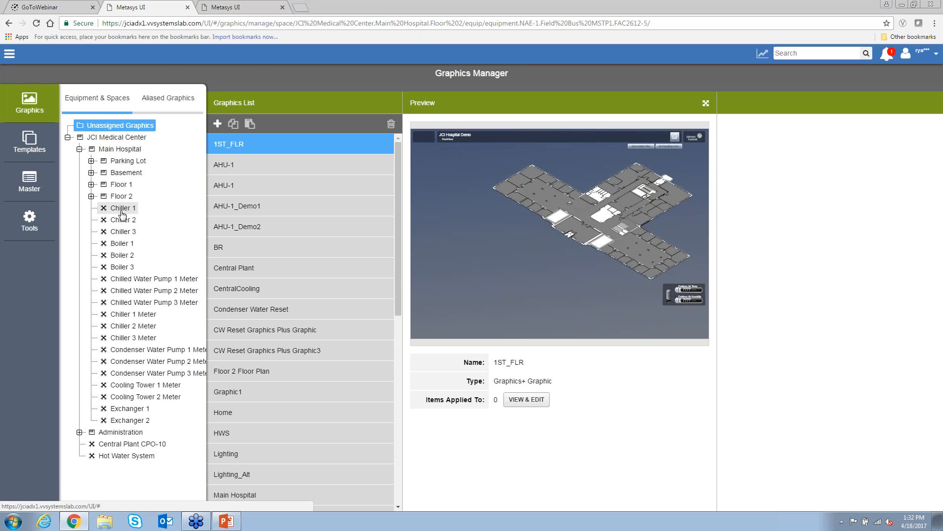
pyautogui.click(120, 184)
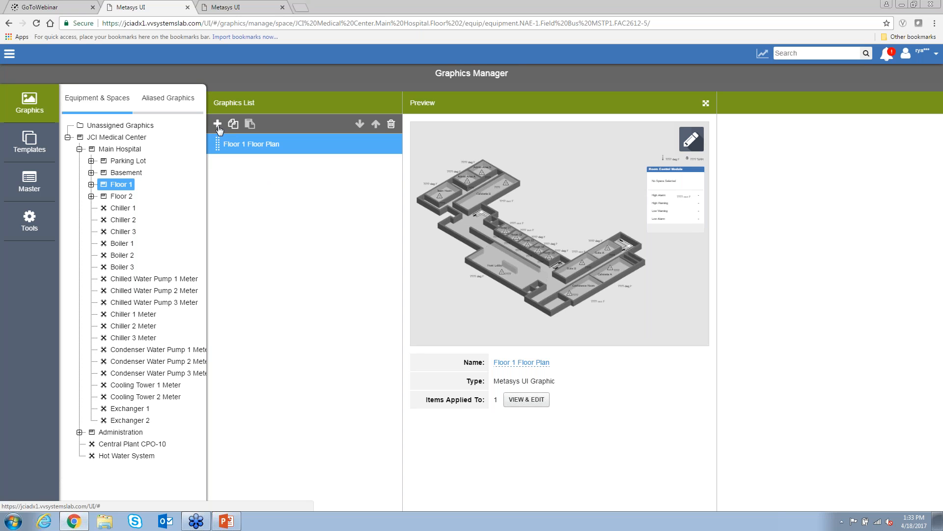
pyautogui.click(40, 142)
# - Preview the Packaged Roof Top Unit and Vertical FCU templates
pyautogui.click(67, 145)
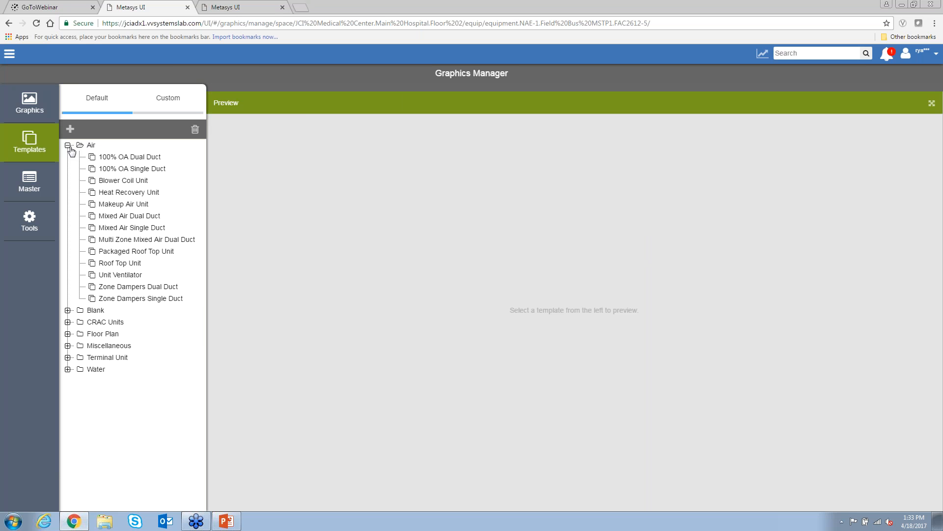
pyautogui.click(140, 255)
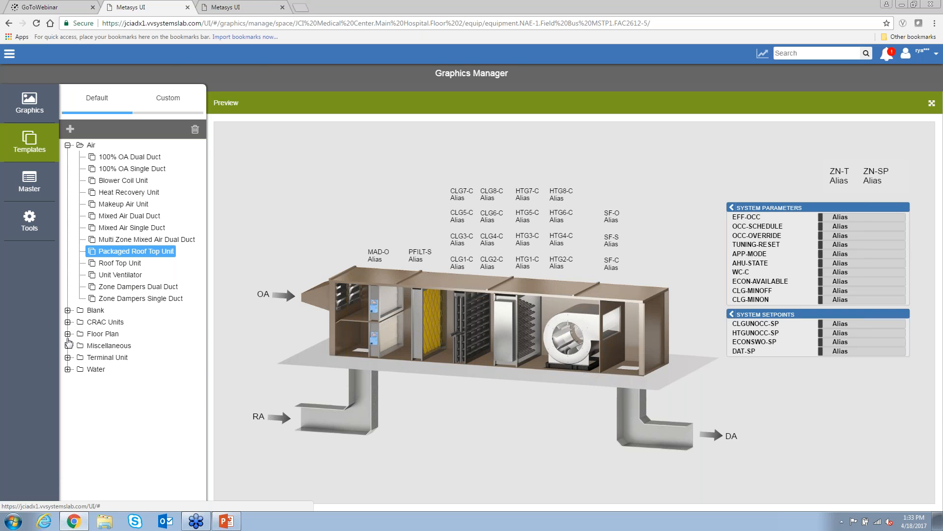
pyautogui.click(68, 358)
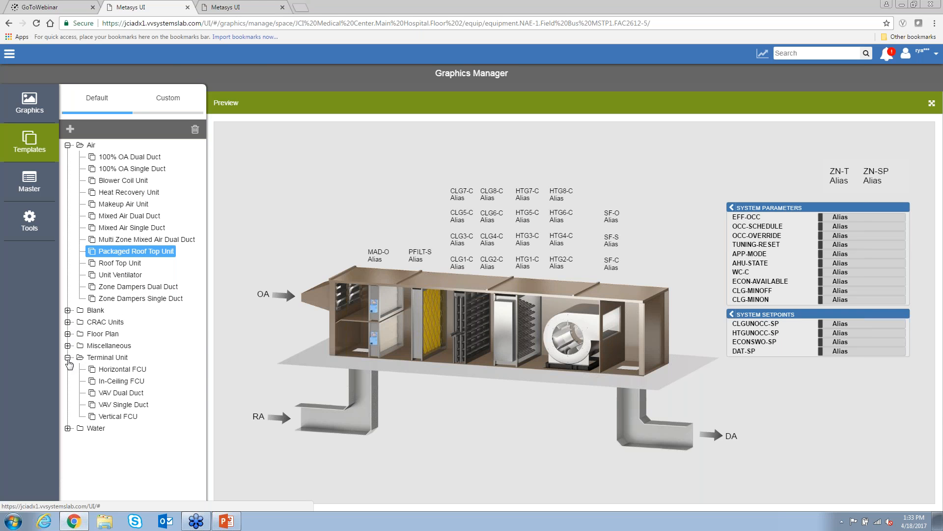
pyautogui.click(120, 418)
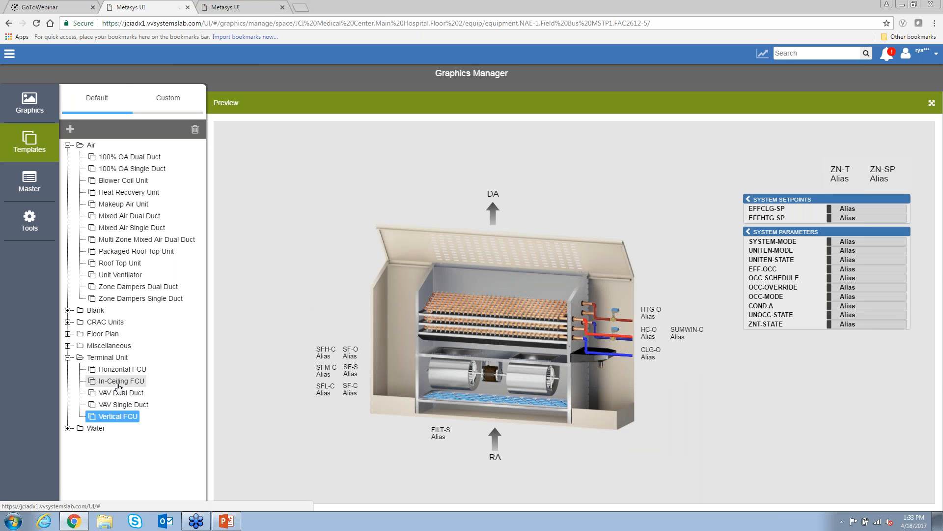
# - Preview the 3 Chillers and 3 Towers water template, then view the Master Layer
pyautogui.click(67, 428)
pyautogui.scroll(-1, 133, 417)
pyautogui.click(135, 403)
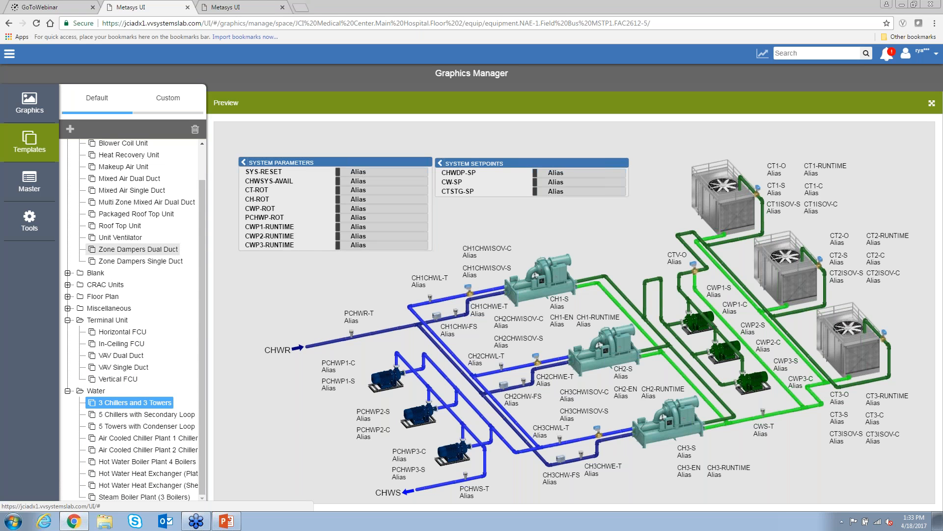
pyautogui.click(32, 189)
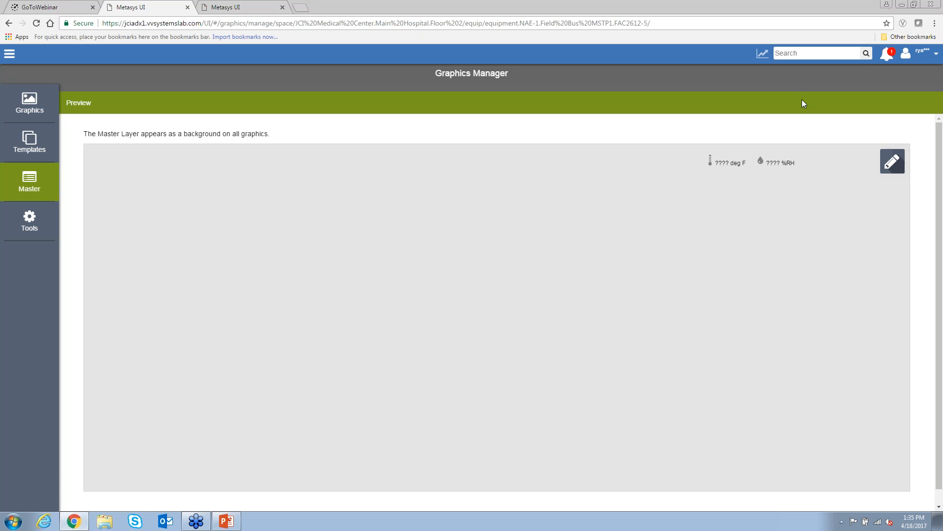
# - Select AHU-1 under Floor 1 in the Graphics tree and start a new graphic for it
pyautogui.click(27, 109)
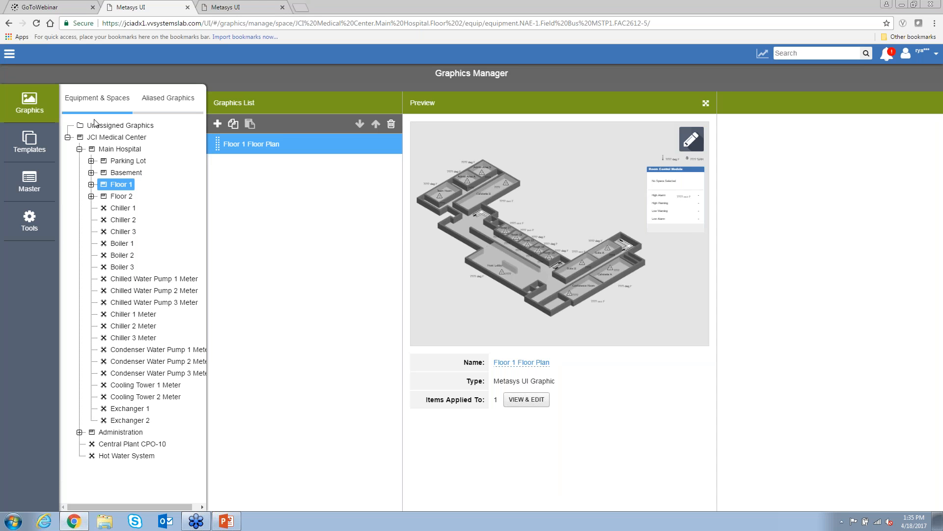
pyautogui.click(91, 184)
pyautogui.click(131, 362)
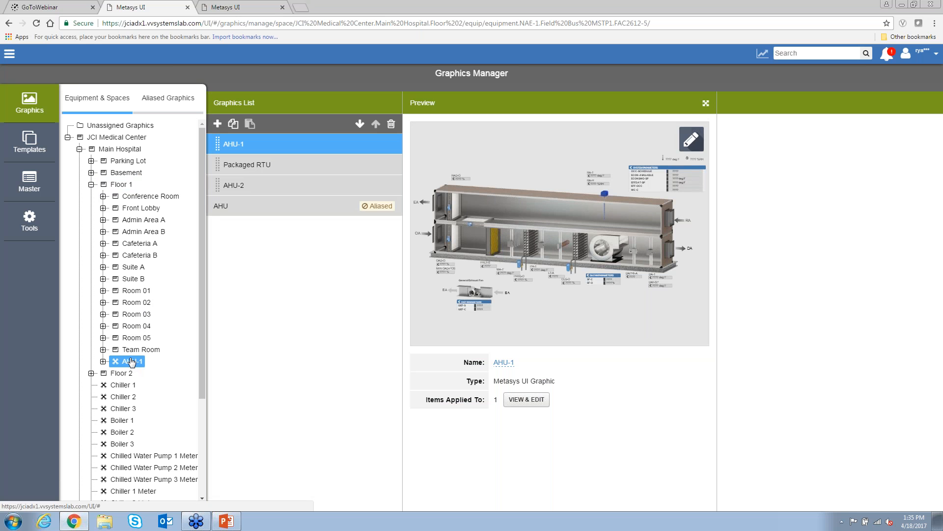
pyautogui.click(217, 125)
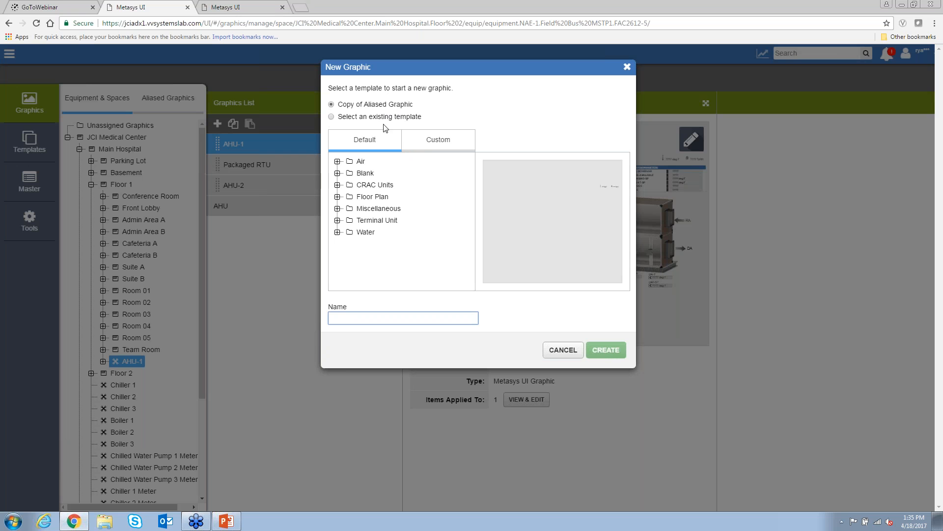
# - Create a graphic named 'AHU' from the Blank template
pyautogui.click(356, 119)
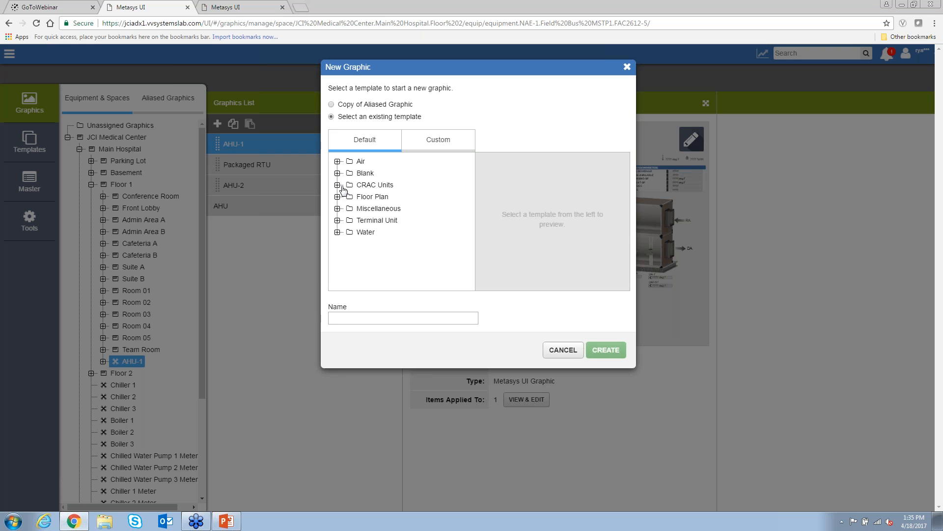
pyautogui.click(337, 173)
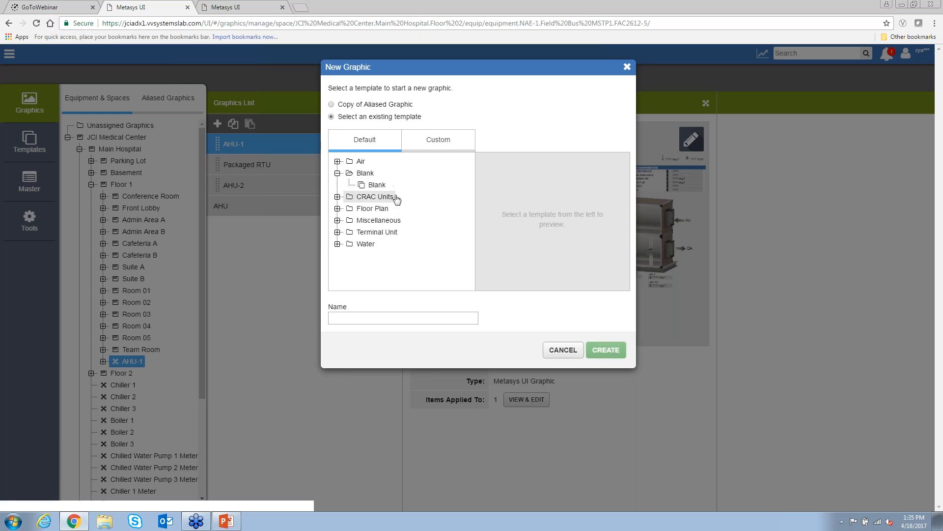
pyautogui.click(381, 188)
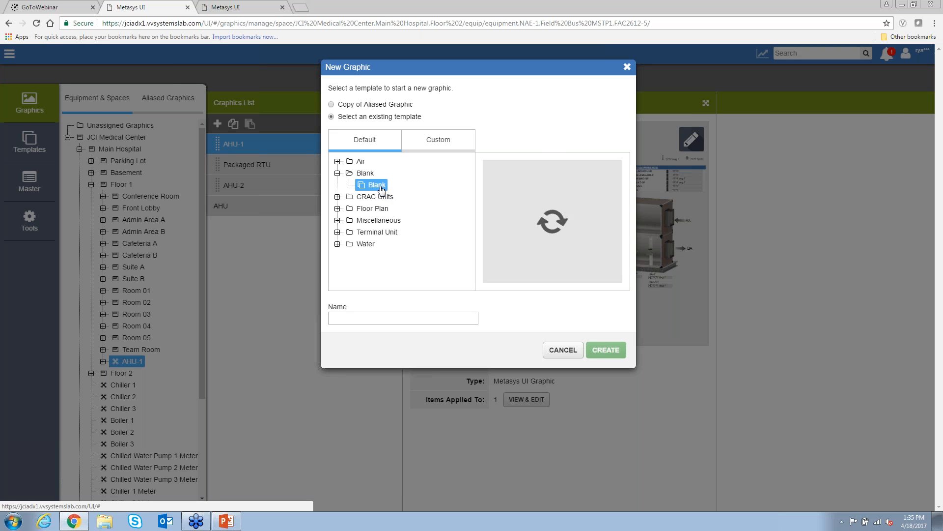
pyautogui.click(394, 322)
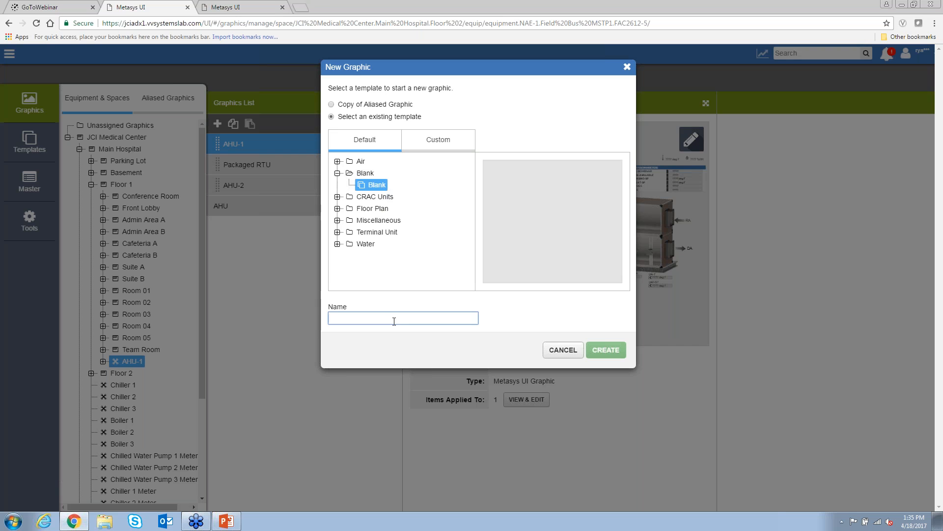
pyautogui.write('AHU')
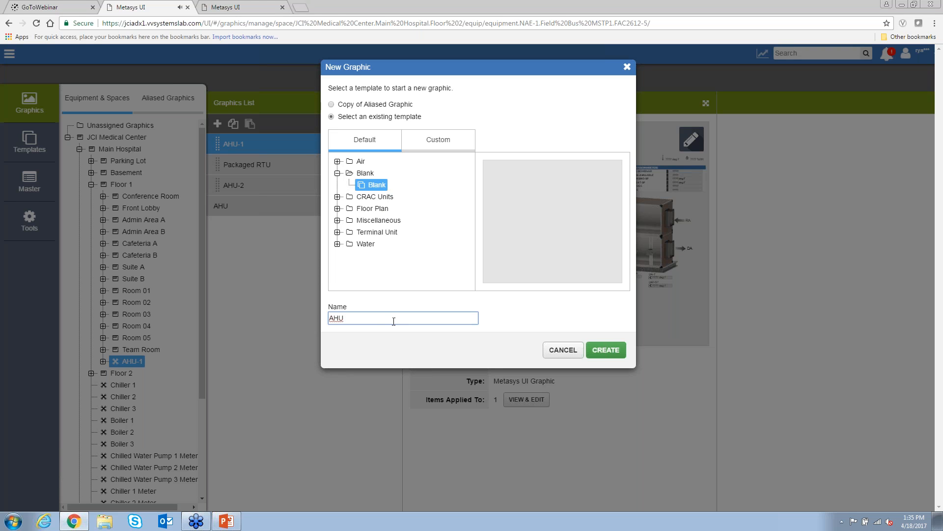
pyautogui.click(605, 354)
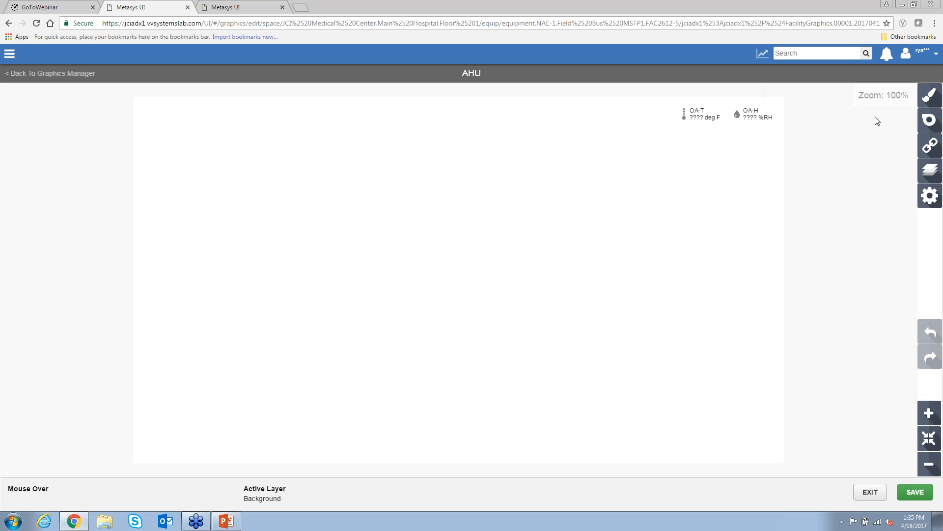
# - Bring up the Drawing Tools And Shapes panel in the AHU graphic editor
pyautogui.click(924, 102)
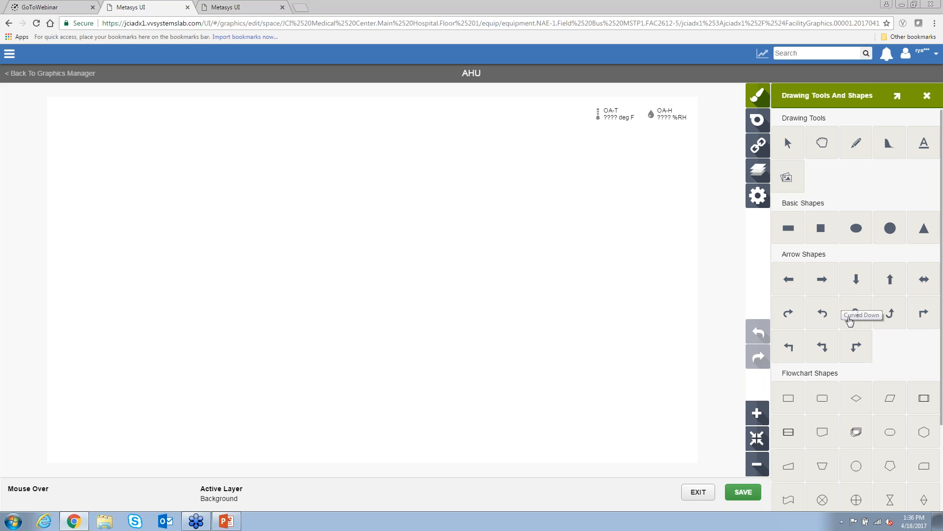
# - Open the Symbols library and preview the Basic Symbols, Air Coils and Air Fans categories
pyautogui.click(758, 121)
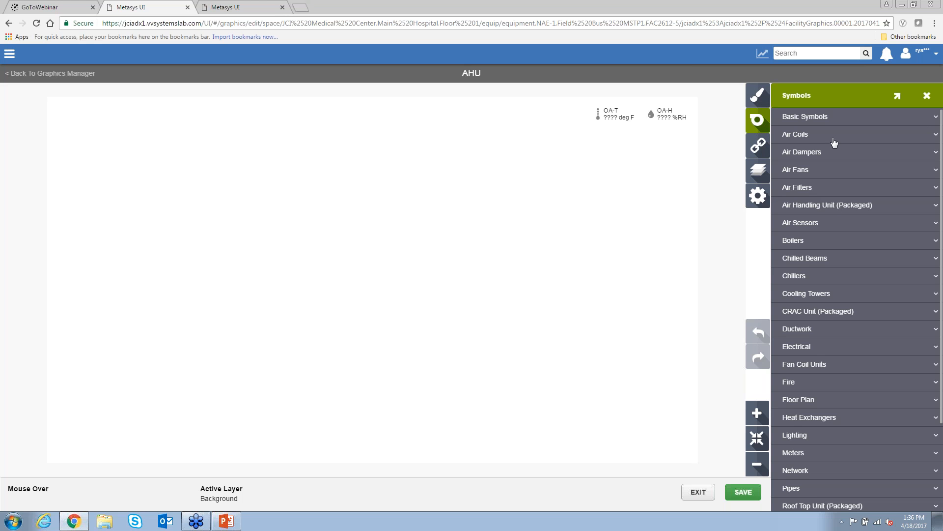
pyautogui.click(811, 121)
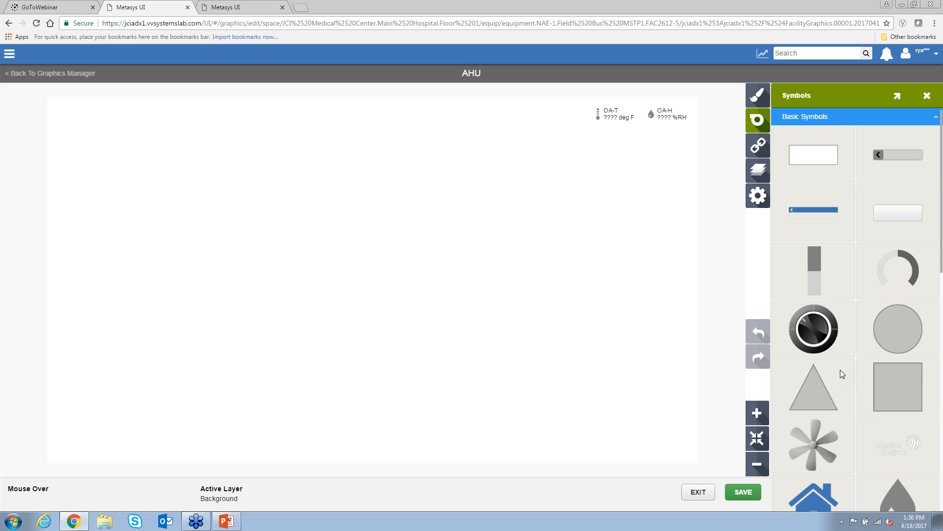
pyautogui.click(818, 123)
pyautogui.click(817, 140)
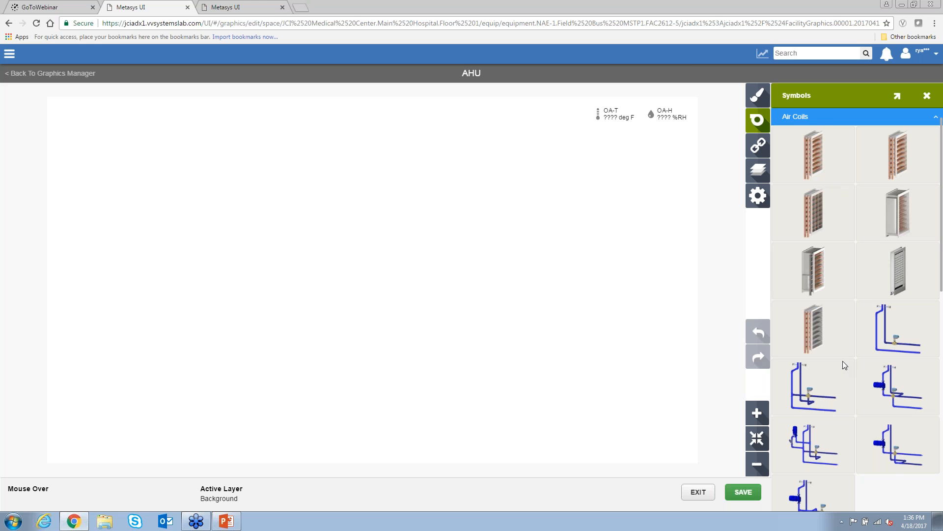
pyautogui.click(810, 120)
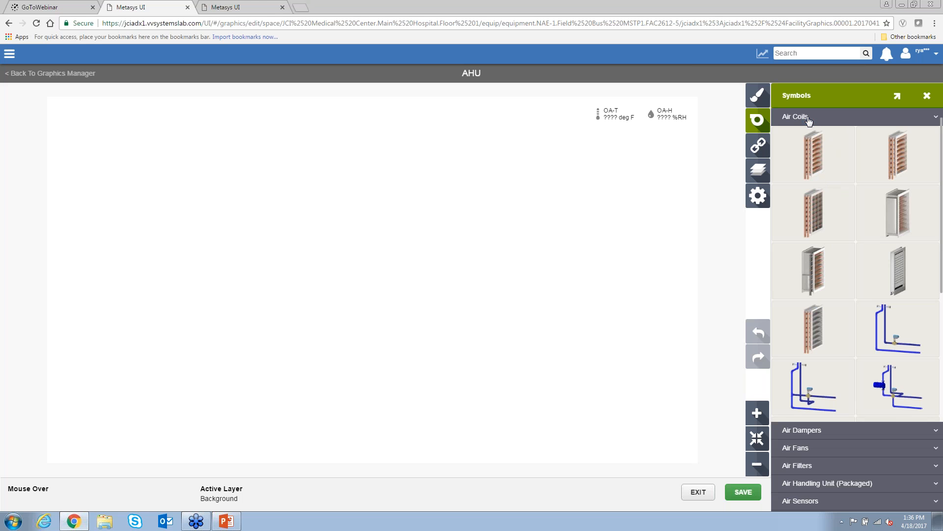
pyautogui.click(804, 153)
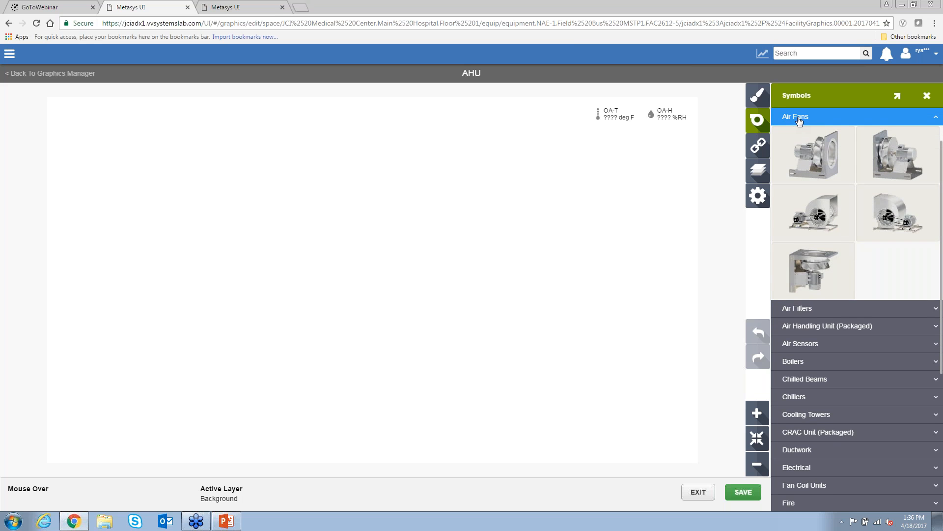
pyautogui.click(799, 120)
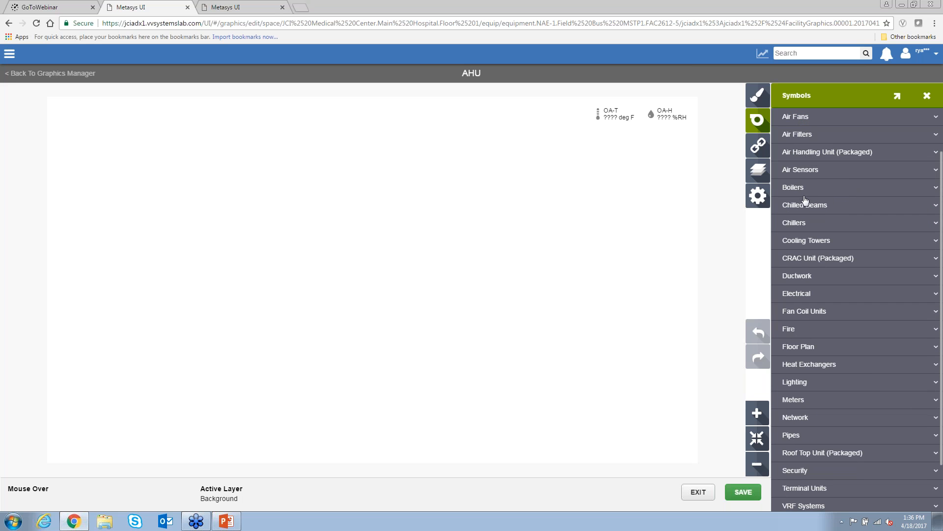
# - Expand the Chillers, Electrical and Pipes symbol categories while scrolling down the library
pyautogui.click(801, 223)
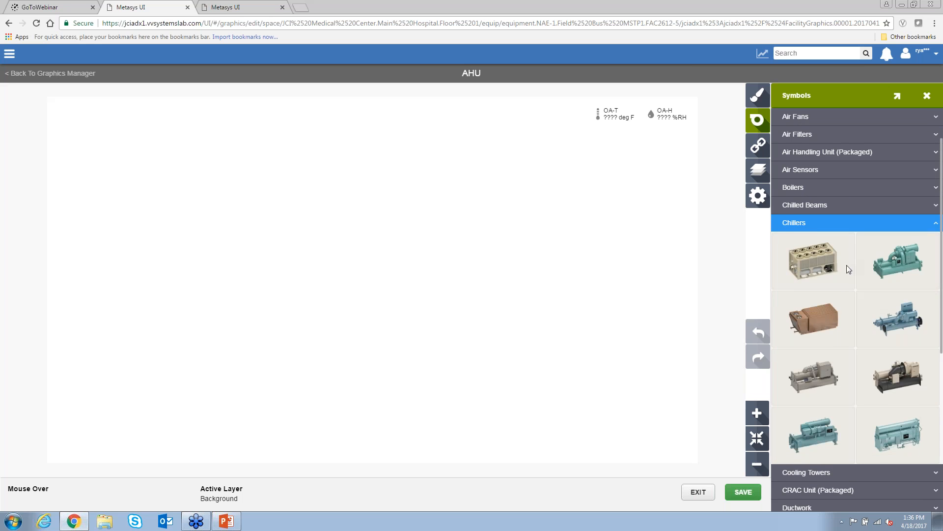
pyautogui.scroll(-2, 865, 331)
pyautogui.scroll(-3, 858, 324)
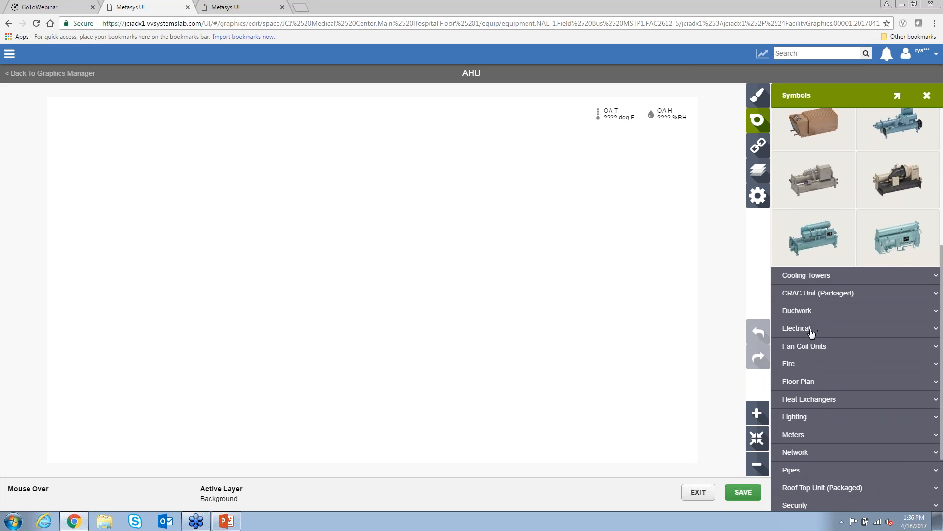
pyautogui.click(811, 328)
pyautogui.scroll(-3, 812, 332)
pyautogui.scroll(-4, 834, 317)
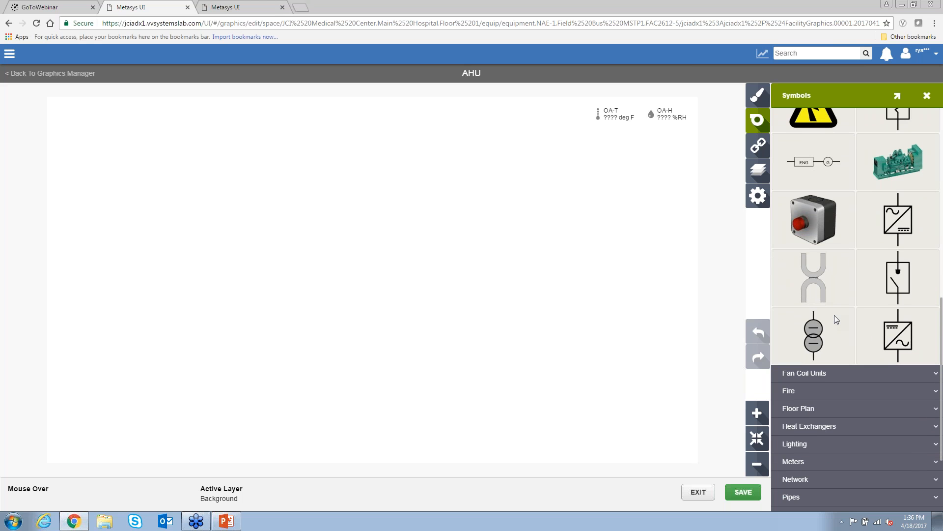
pyautogui.scroll(-2, 834, 317)
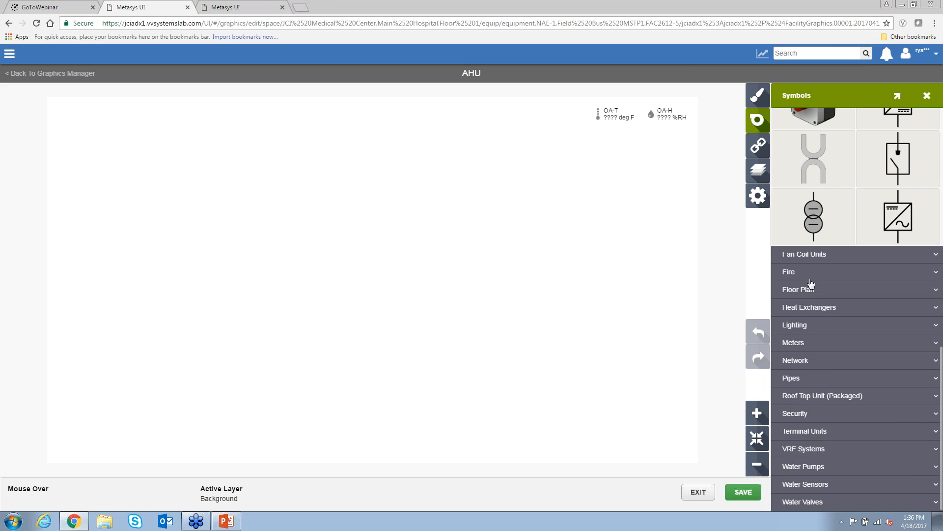
pyautogui.click(819, 378)
pyautogui.scroll(2, 812, 349)
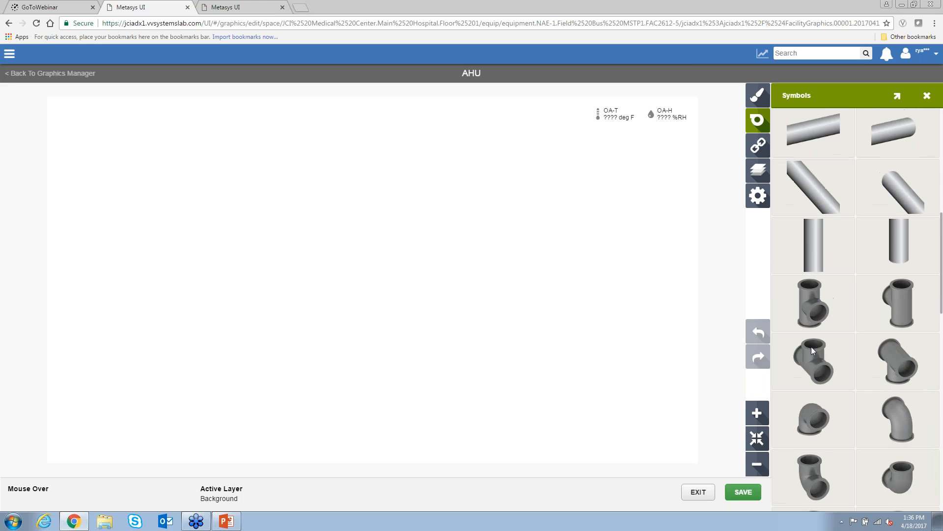
pyautogui.scroll(-2, 826, 351)
pyautogui.scroll(-6, 831, 354)
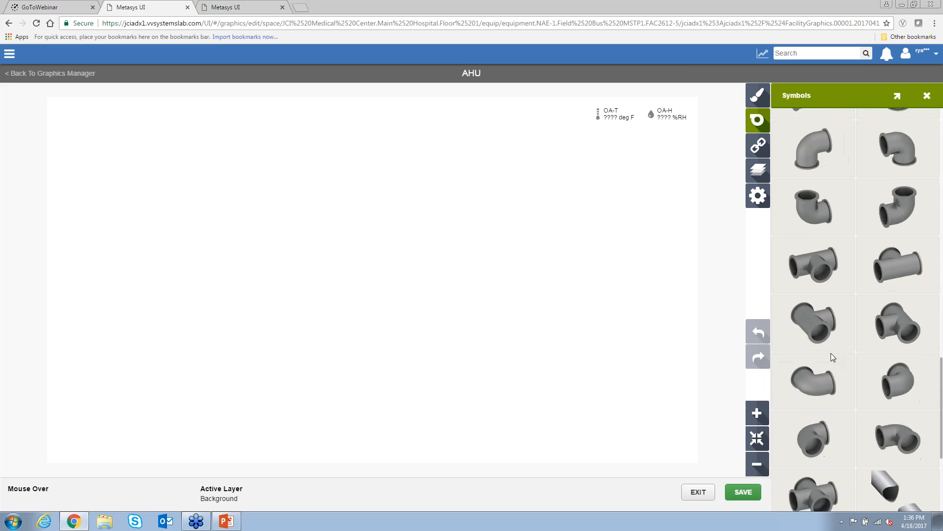
# - Expand Terminal Units, VRF Systems and Water Sensors, scrolling down to the Water Valves section
pyautogui.click(822, 430)
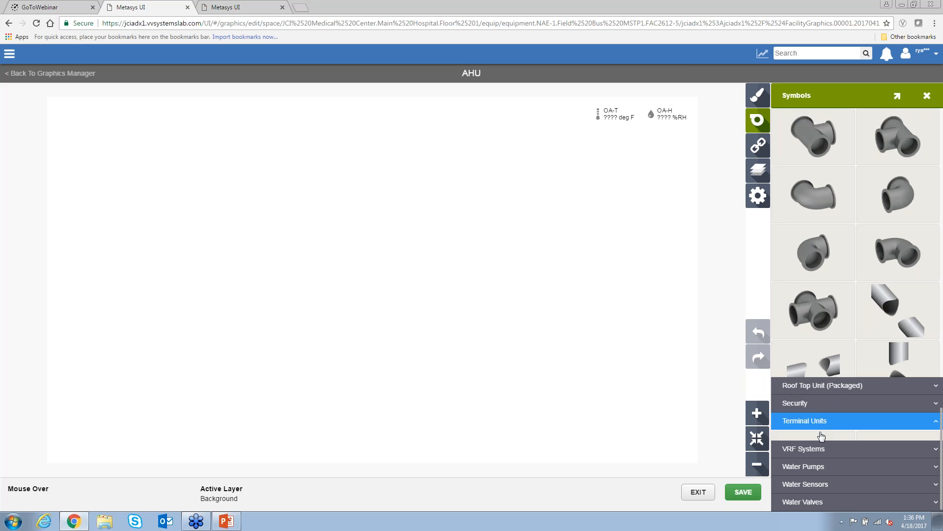
pyautogui.scroll(6, 837, 386)
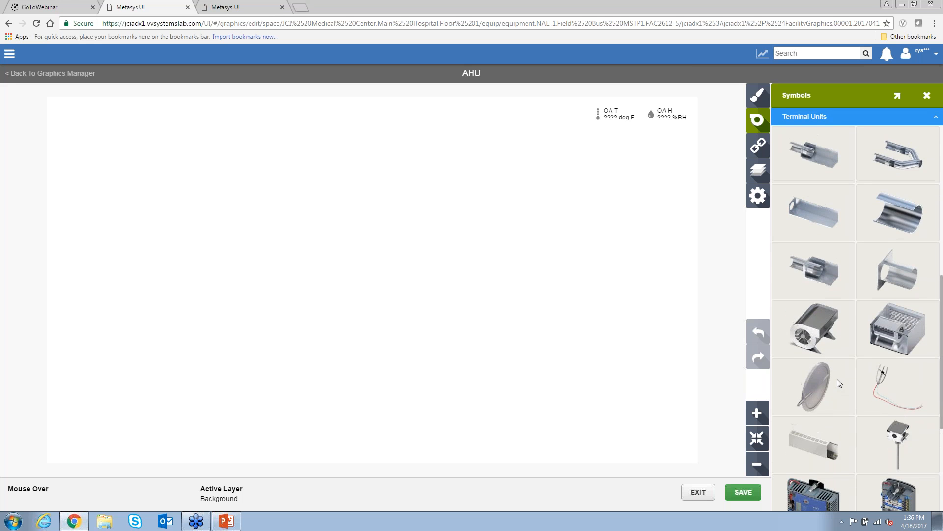
pyautogui.scroll(-6, 837, 383)
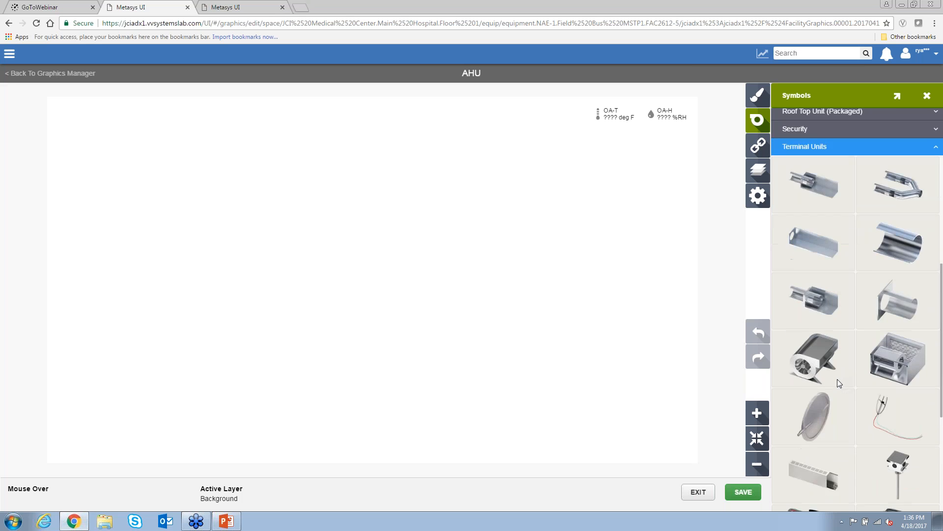
pyautogui.scroll(-1, 837, 378)
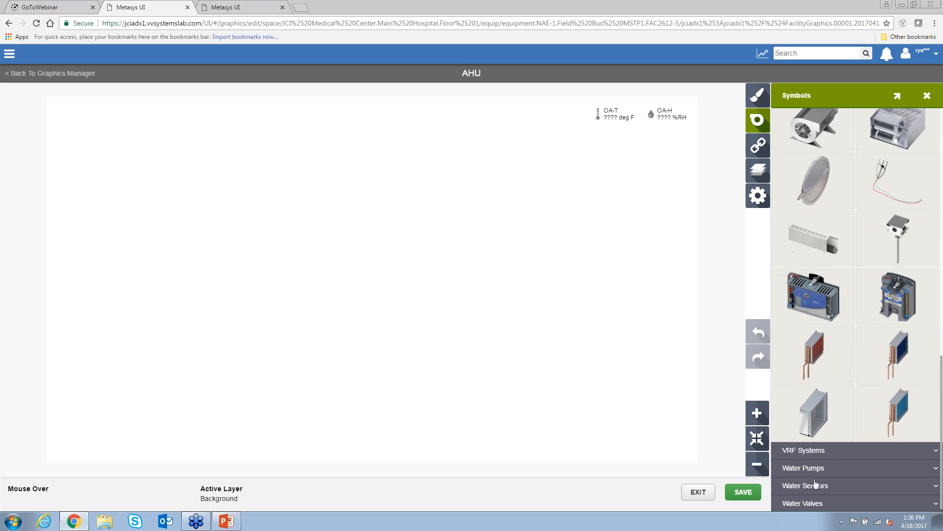
pyautogui.click(814, 453)
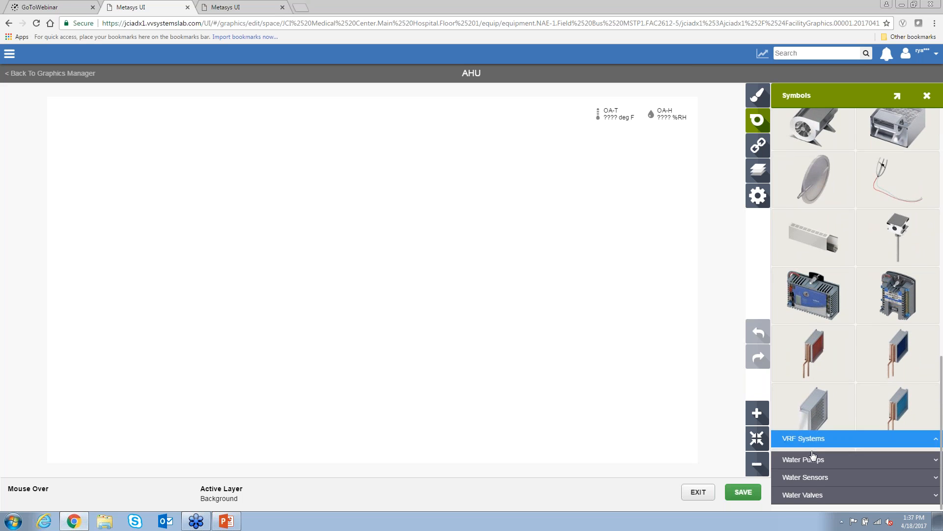
pyautogui.click(814, 484)
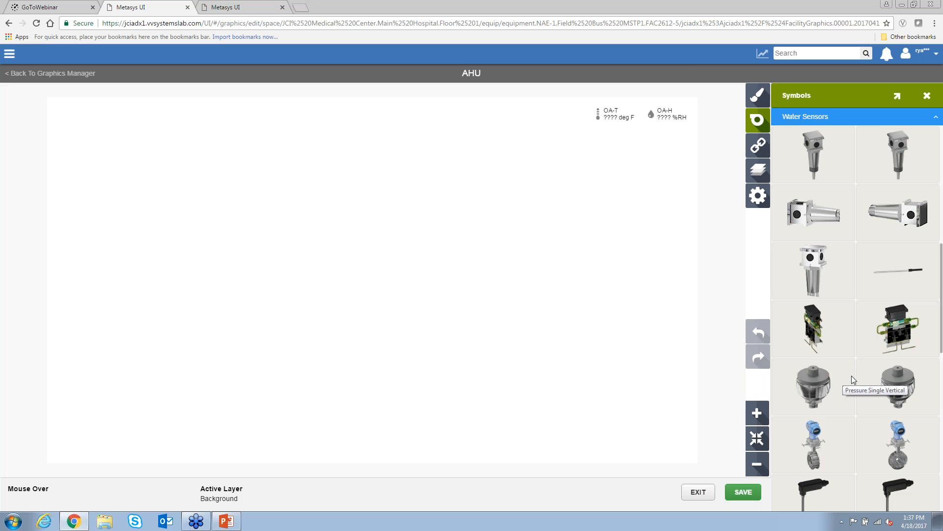
pyautogui.scroll(-10, 859, 376)
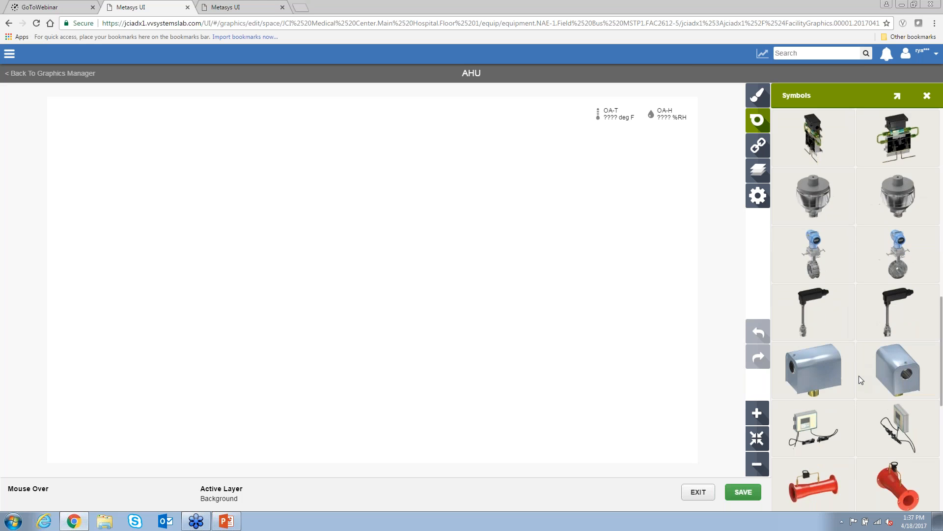
pyautogui.scroll(-10, 859, 377)
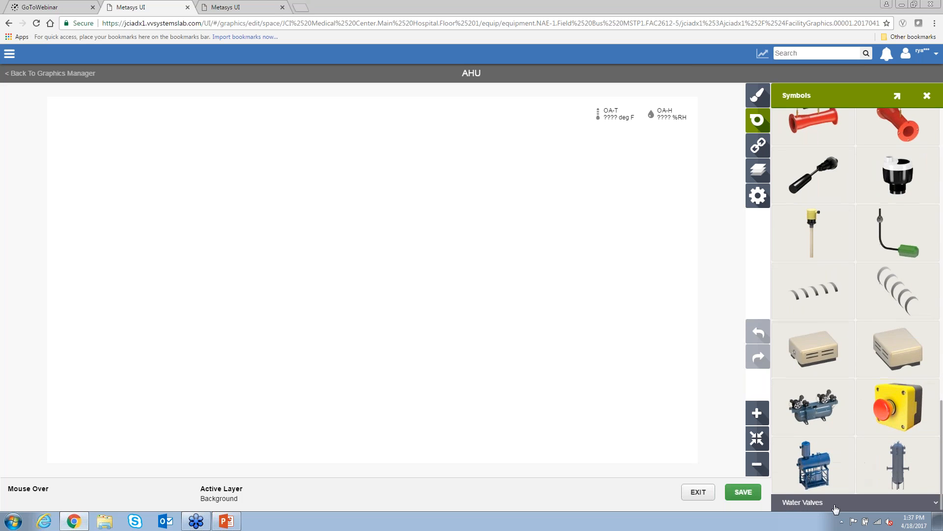
pyautogui.scroll(-5, 849, 363)
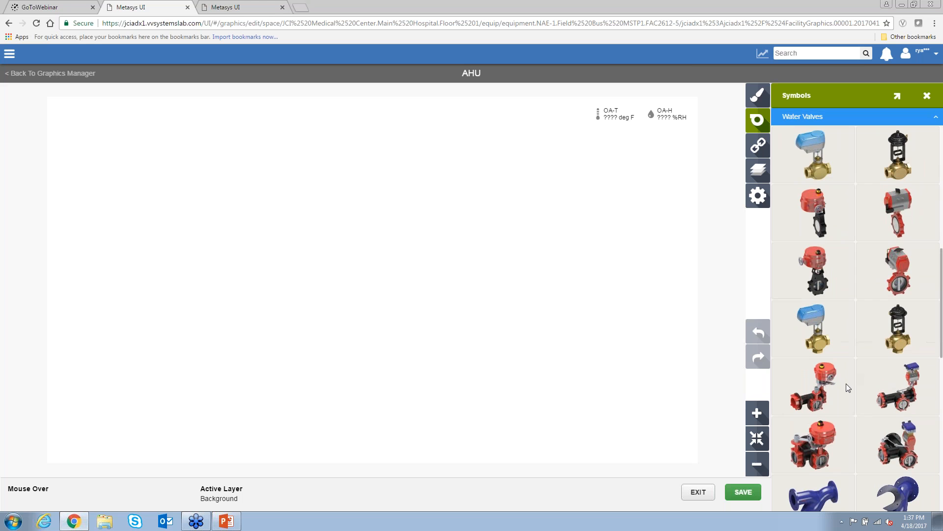
pyautogui.scroll(8, 847, 387)
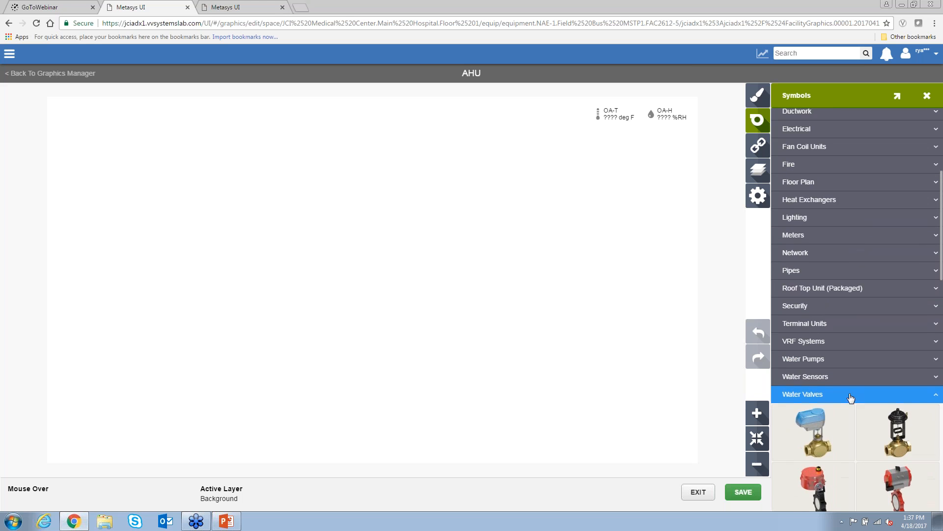
pyautogui.scroll(5, 851, 395)
# - Stack two Duct symbols from Air Handling Unit (Packaged) and drop a supply fan in the lower duct
pyautogui.click(815, 209)
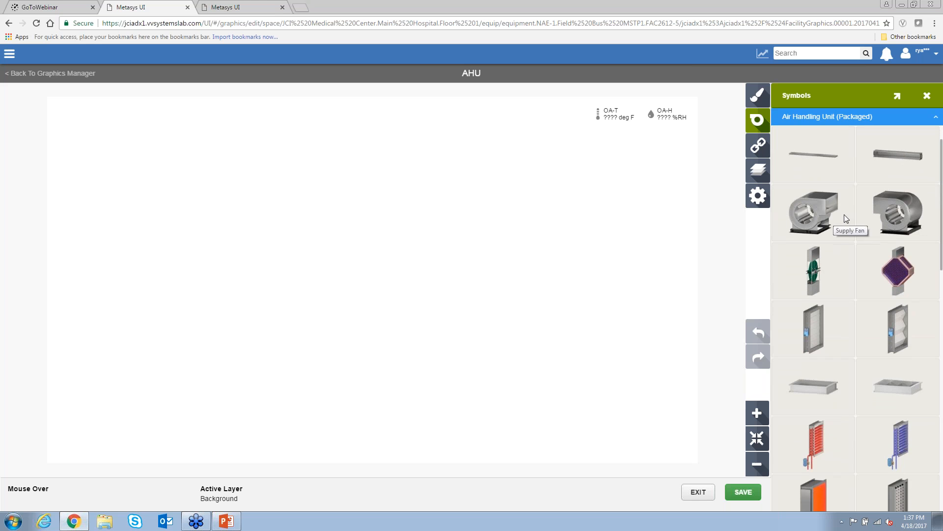
pyautogui.moveTo(880, 160); pyautogui.dragTo(356, 248)
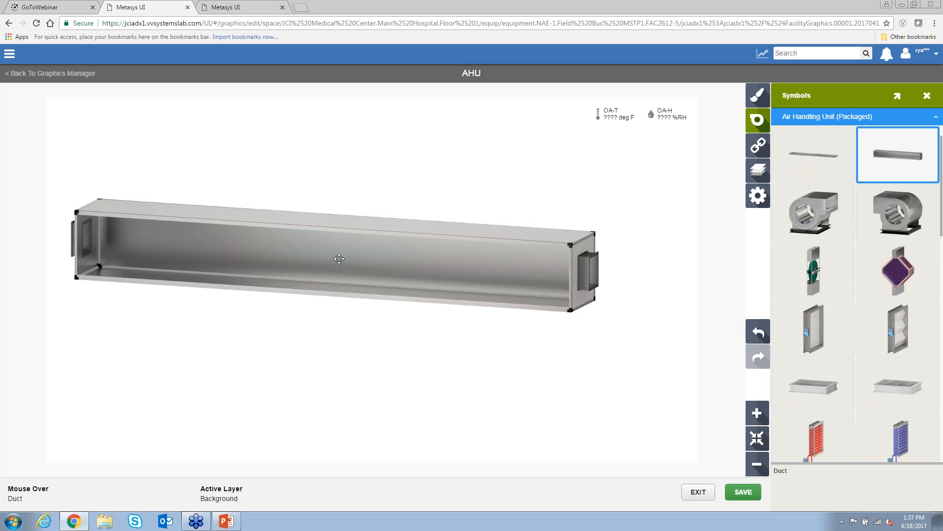
pyautogui.moveTo(908, 152); pyautogui.dragTo(350, 268)
pyautogui.moveTo(344, 209); pyautogui.dragTo(327, 188)
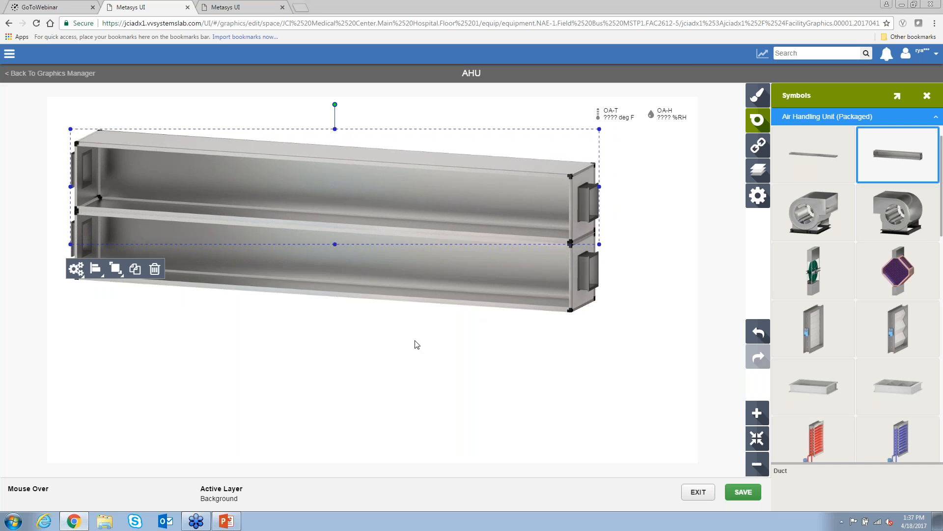
pyautogui.click(379, 344)
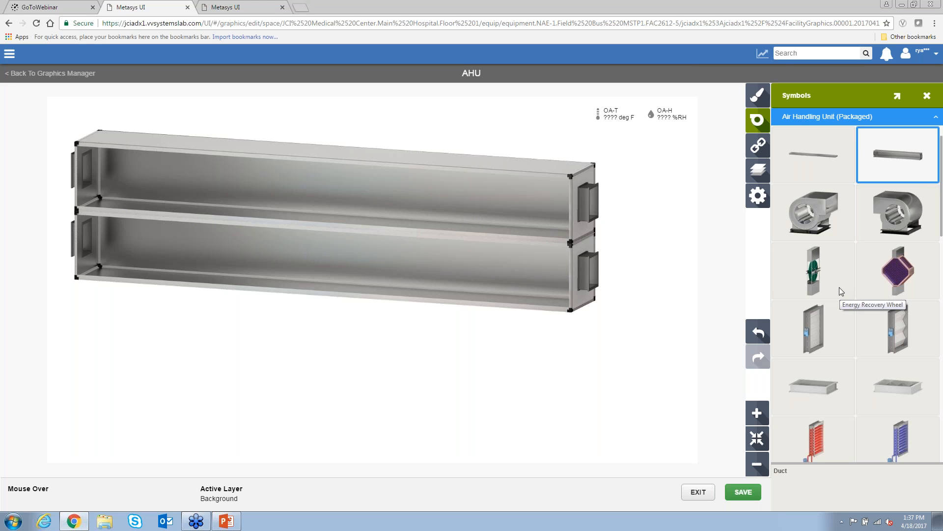
pyautogui.moveTo(811, 218); pyautogui.dragTo(290, 256)
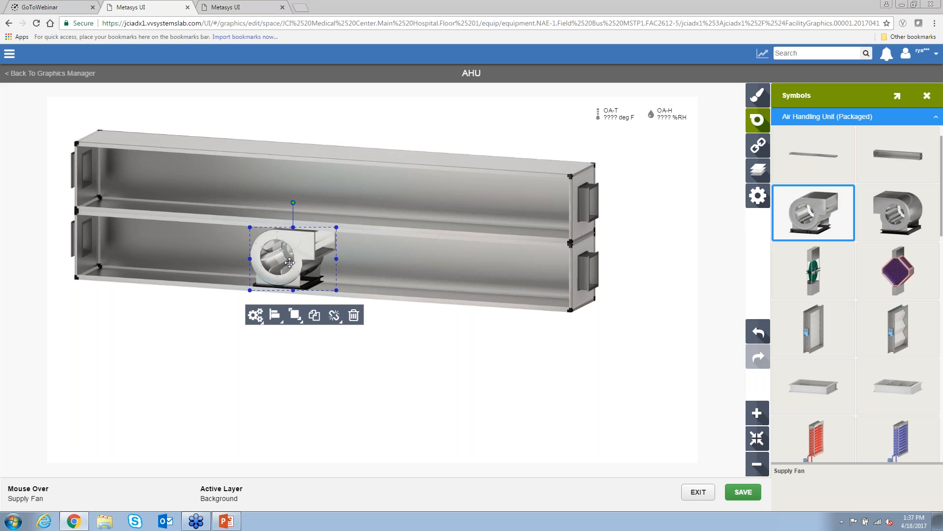
# - Add a cooling coil to the lower duct and position it beside the supply fan
pyautogui.click(814, 332)
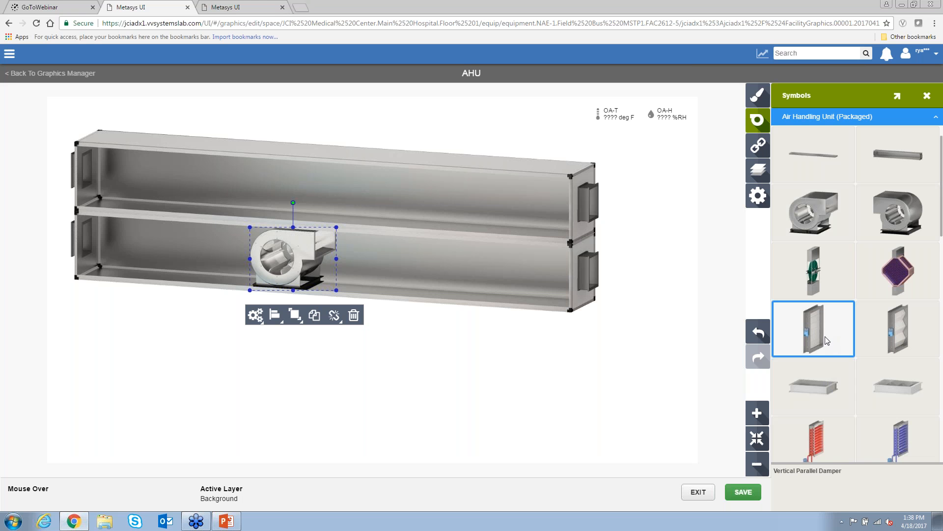
pyautogui.moveTo(908, 443); pyautogui.dragTo(214, 263)
pyautogui.moveTo(275, 261); pyautogui.dragTo(318, 261)
pyautogui.moveTo(221, 258); pyautogui.dragTo(249, 259)
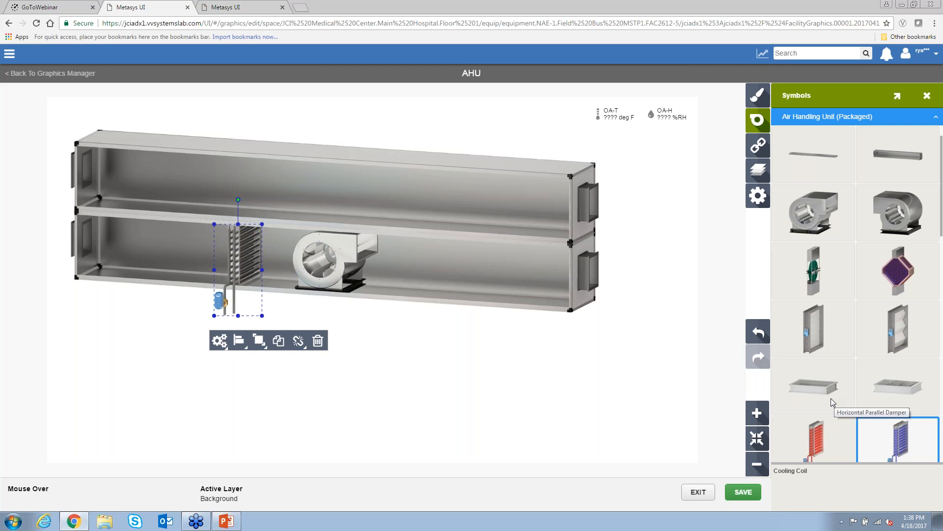
pyautogui.scroll(-3, 833, 398)
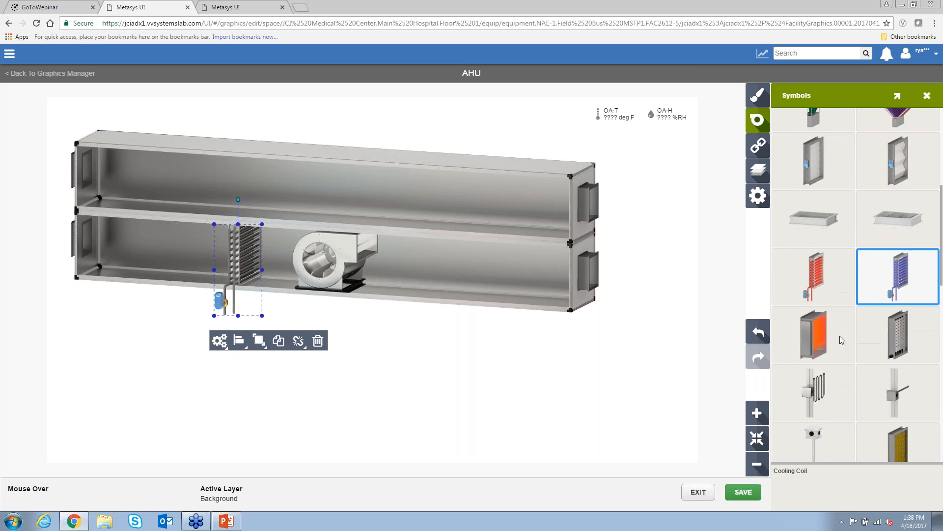
pyautogui.scroll(-4, 879, 342)
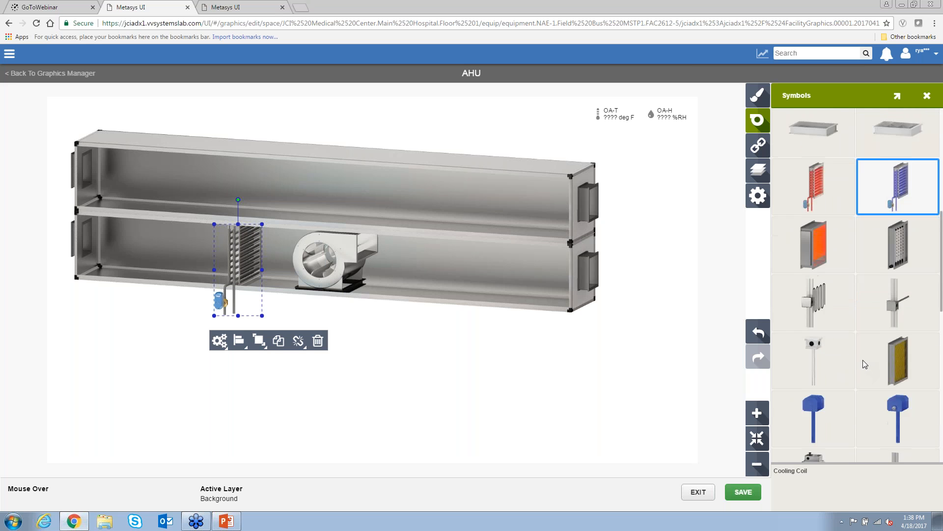
# - Place a temperature and humidity sensor on the upper duct and review its DA-H and HUM-SP bindings
pyautogui.click(832, 329)
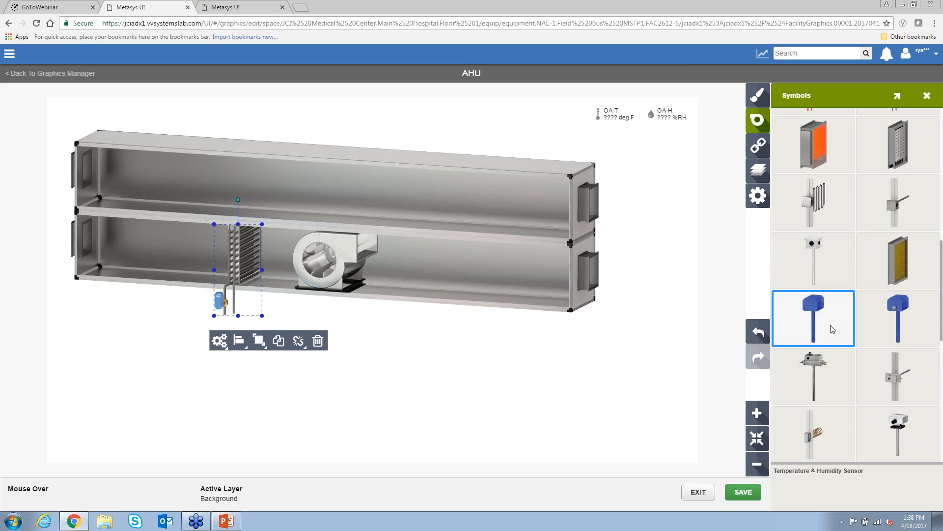
pyautogui.moveTo(831, 325); pyautogui.dragTo(498, 167)
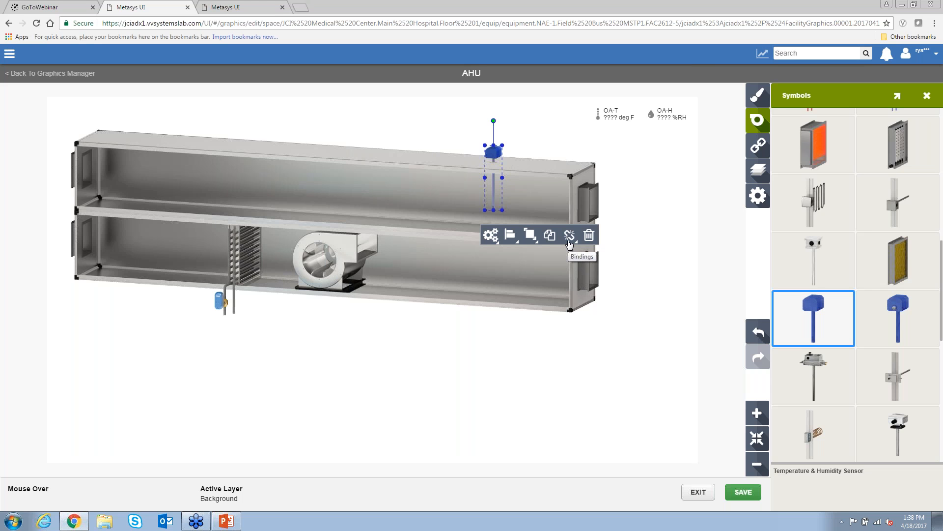
pyautogui.click(569, 235)
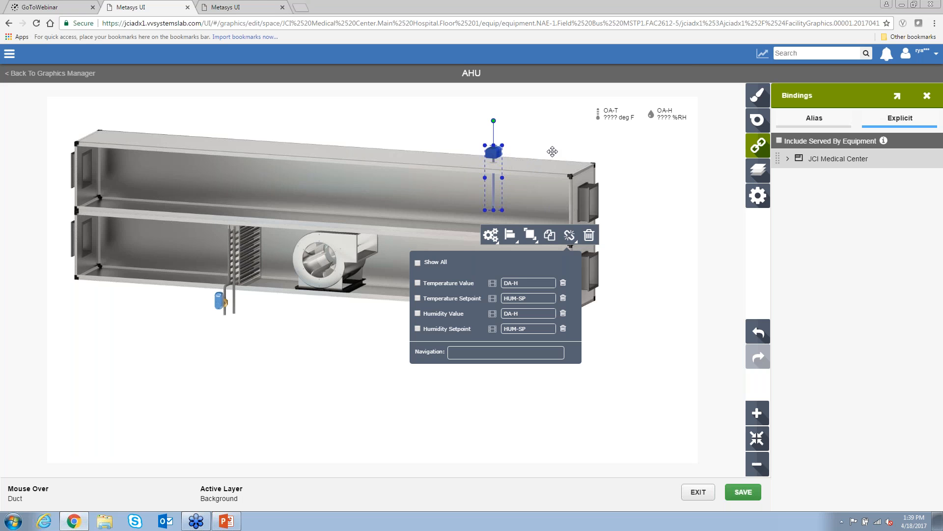
pyautogui.click(544, 157)
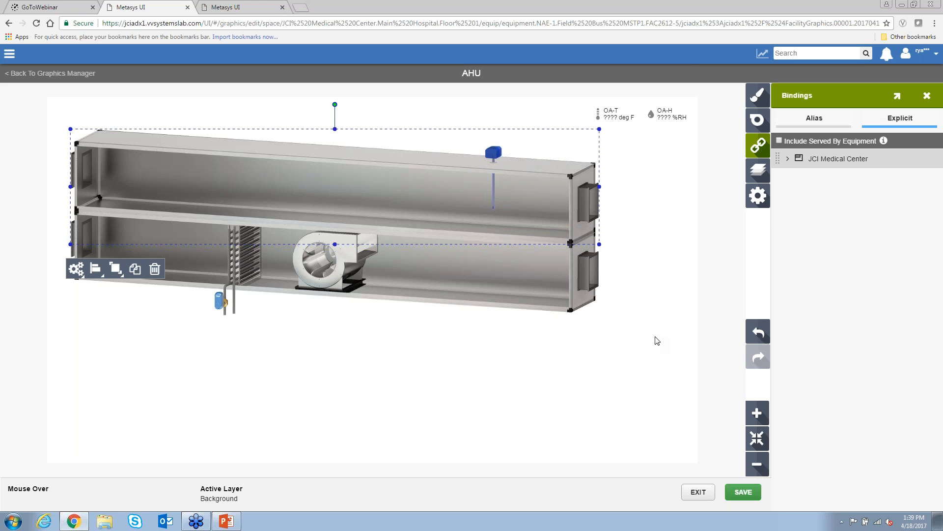
# - Add a new layer in the Layers panel and rename Layer 1 to 'Lighting'
pyautogui.click(759, 173)
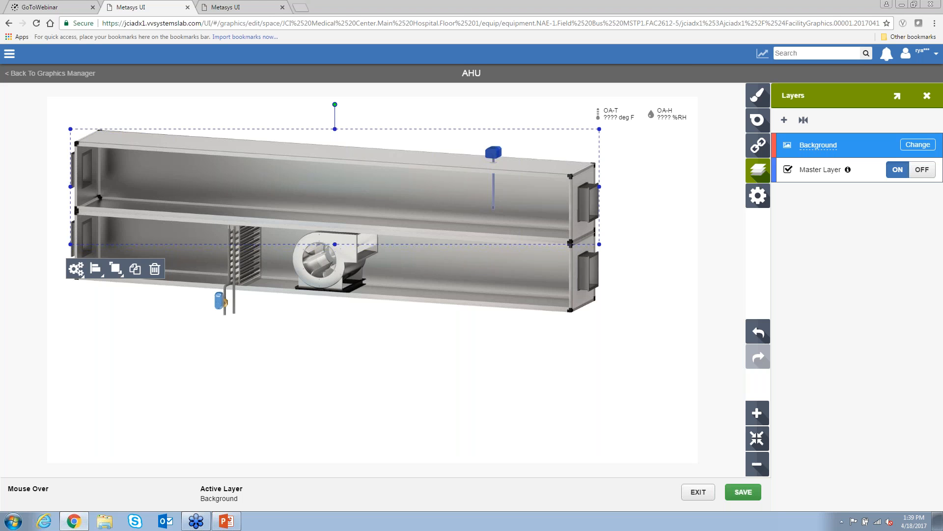
pyautogui.click(784, 120)
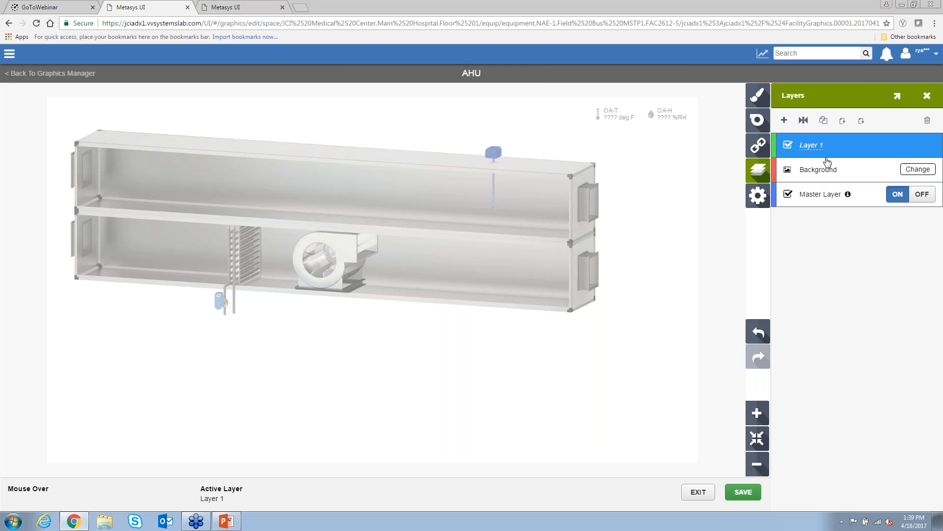
pyautogui.doubleClick(830, 157)
pyautogui.moveTo(836, 145); pyautogui.dragTo(802, 144)
pyautogui.write('Lighting')
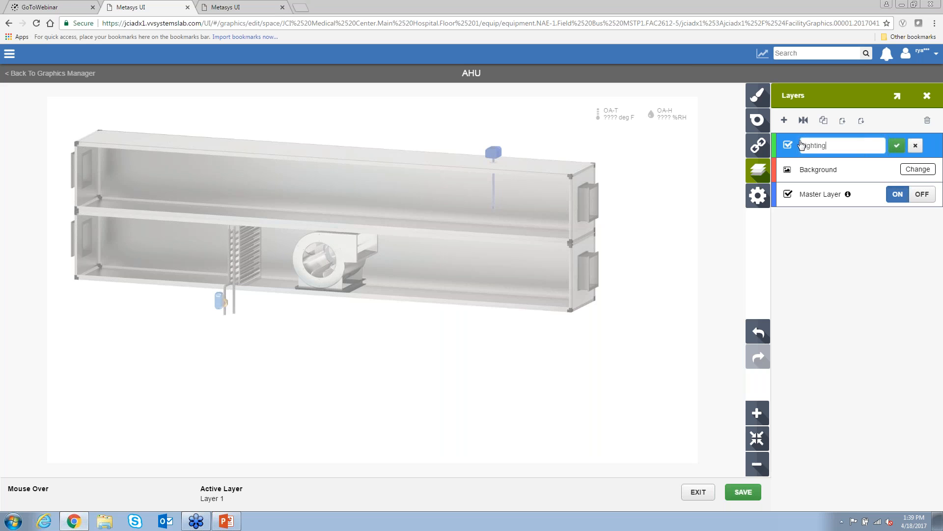
pyautogui.click(897, 145)
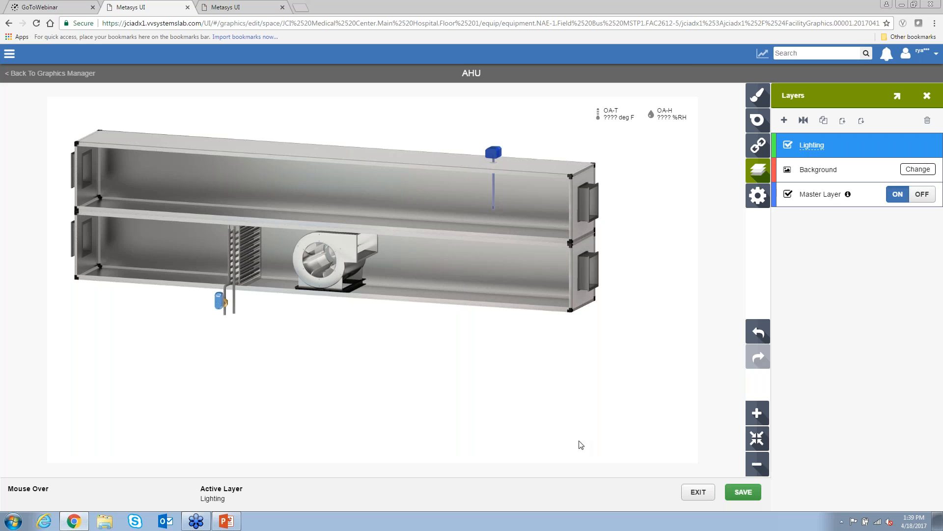
# - Exit the AHU graphic without saving and go to the JCI Medical Center space page
pyautogui.click(700, 496)
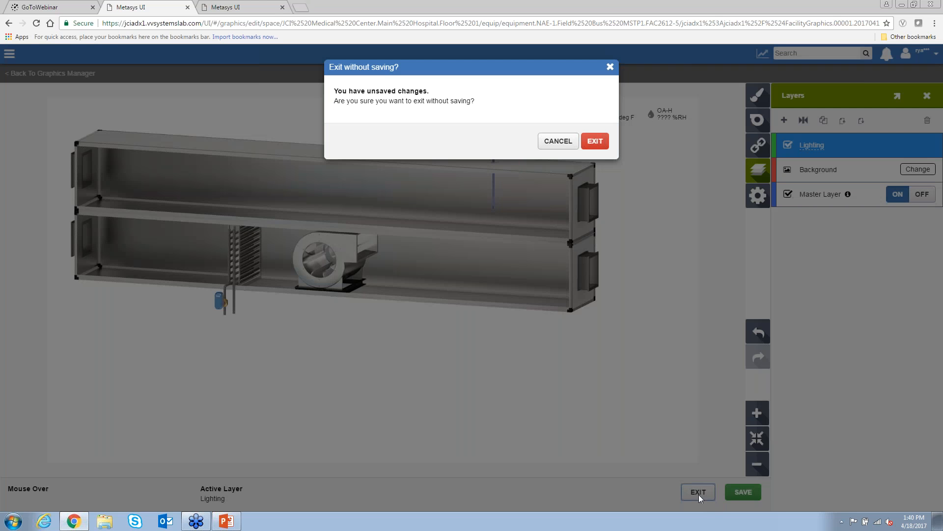
pyautogui.click(598, 146)
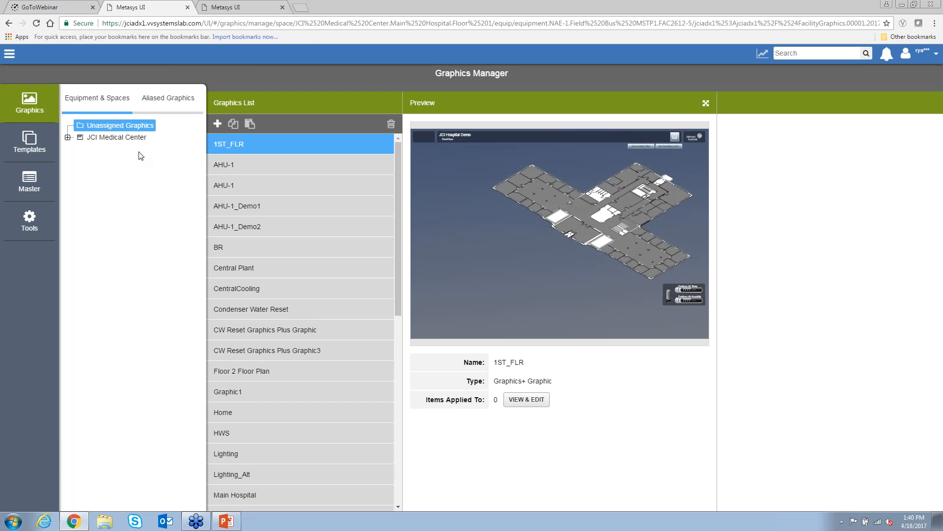
pyautogui.click(9, 55)
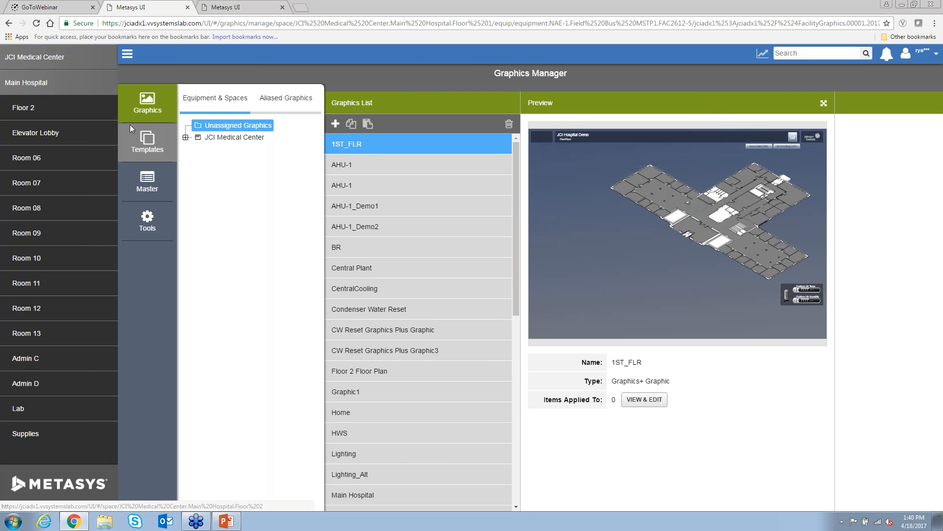
pyautogui.click(59, 62)
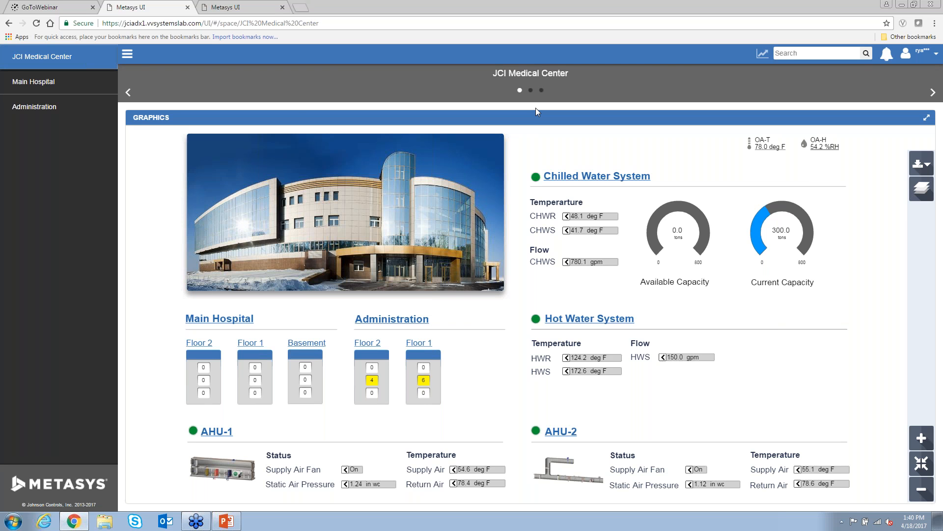
# - Go to the Main Hospital space page, whose graphic links to Basement, Floor 1 and Floor 2
pyautogui.click(59, 93)
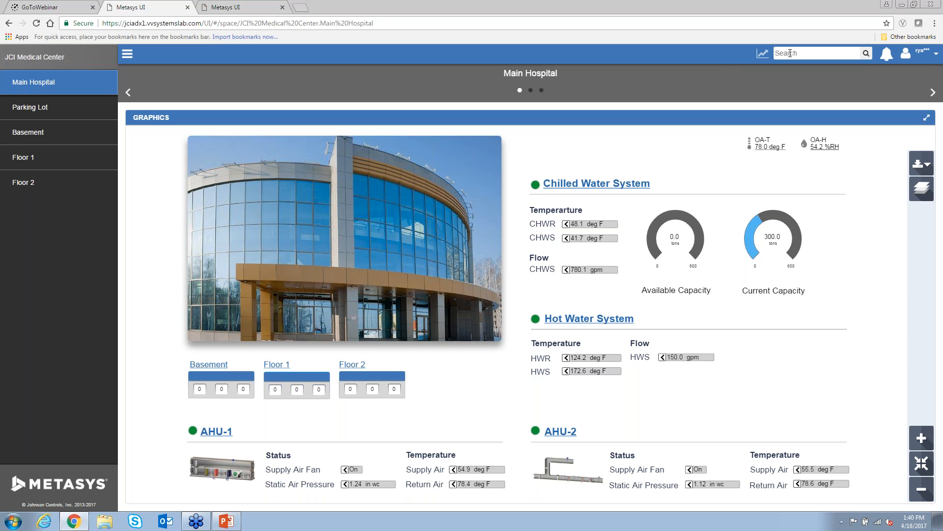
# - Search 'ahu' to view the AHU-1 graphic, then return to PowerPoint's Live Demo slide 8
pyautogui.write('ahu')
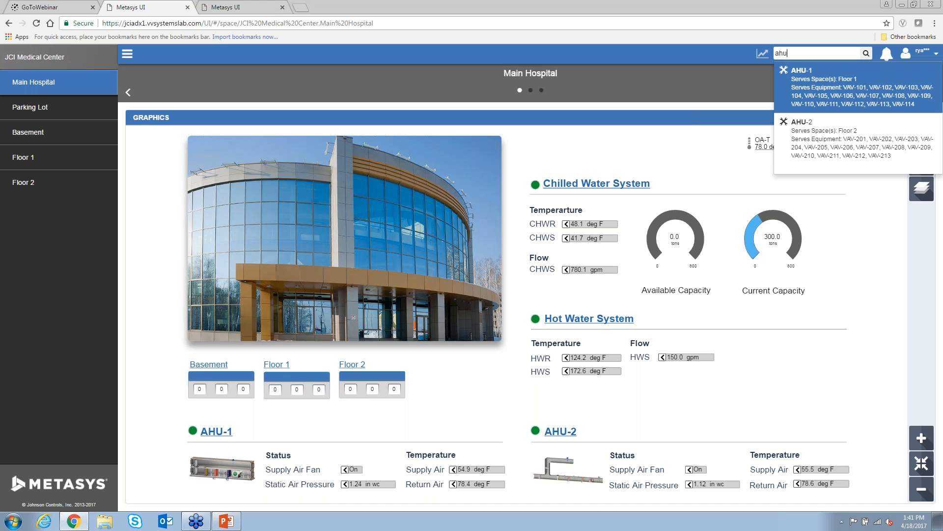
pyautogui.click(804, 78)
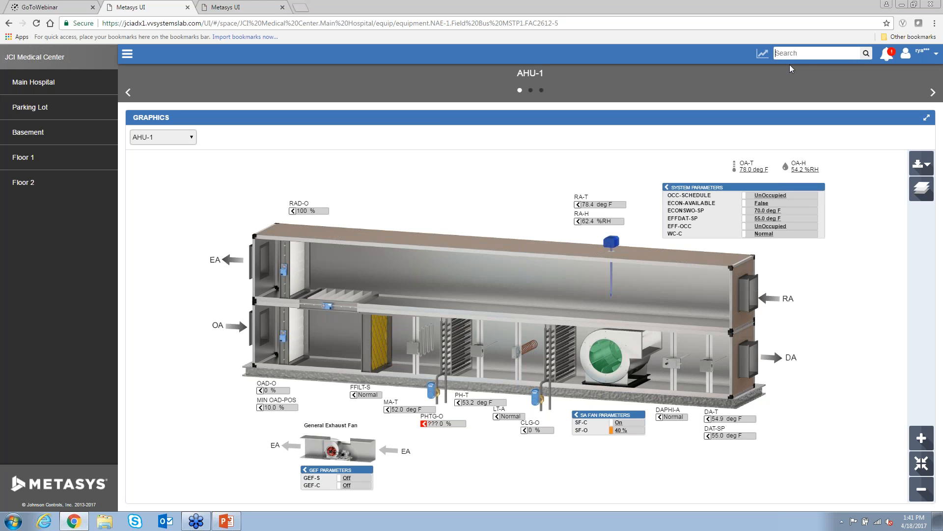
pyautogui.click(233, 524)
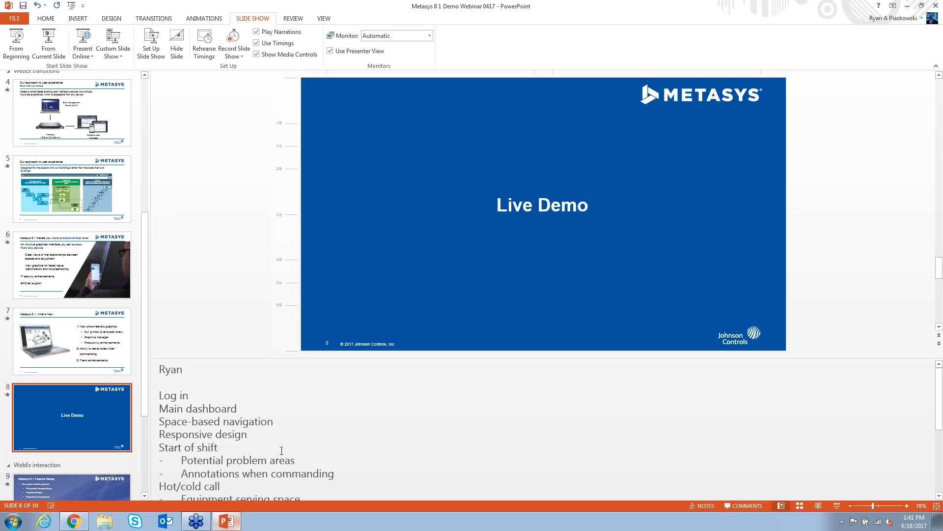